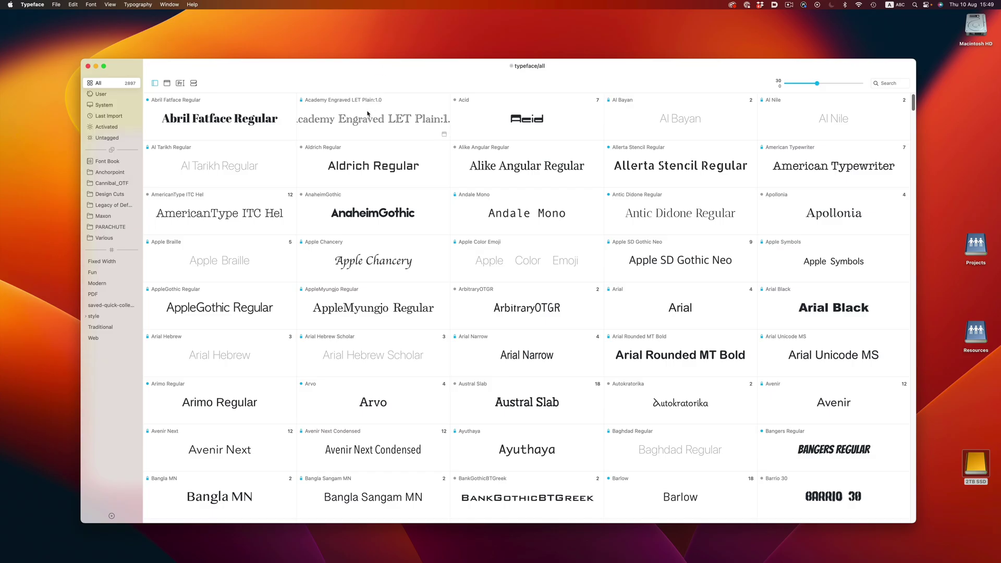
- Preview the whole font library with the sample text "Neat!" at size 46
scroll(368, 113, down, 2)
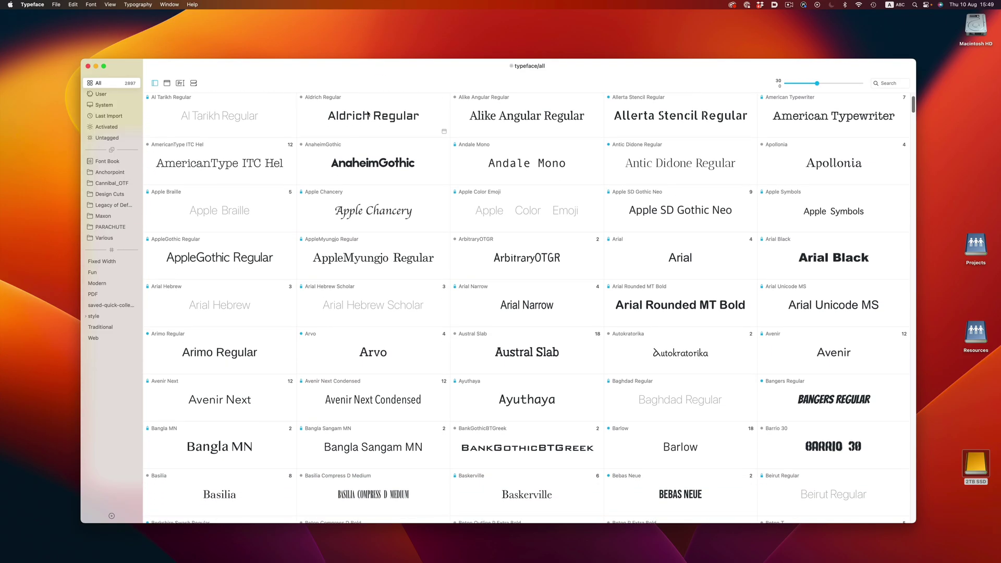
scroll(368, 113, down, 5)
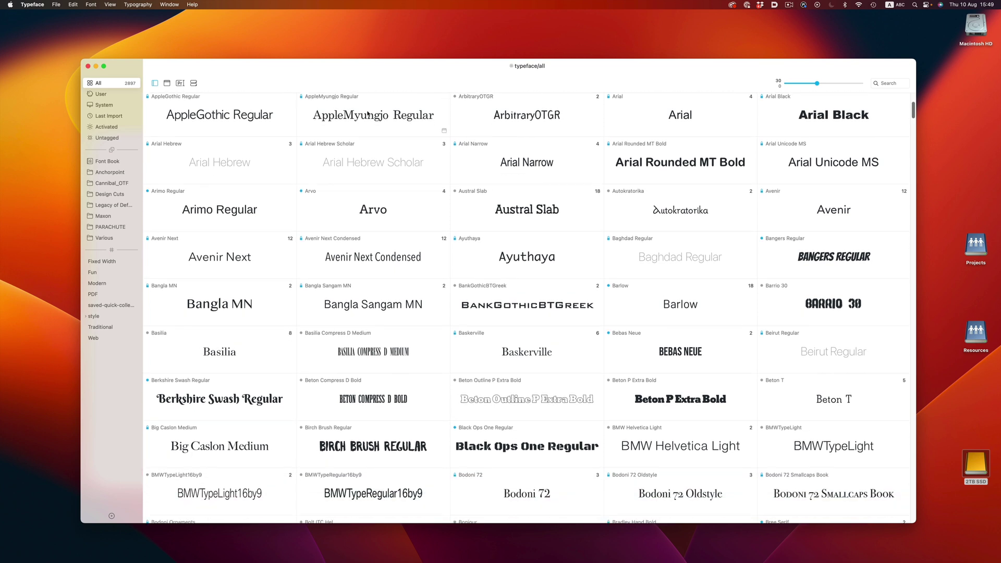
scroll(367, 113, down, 4)
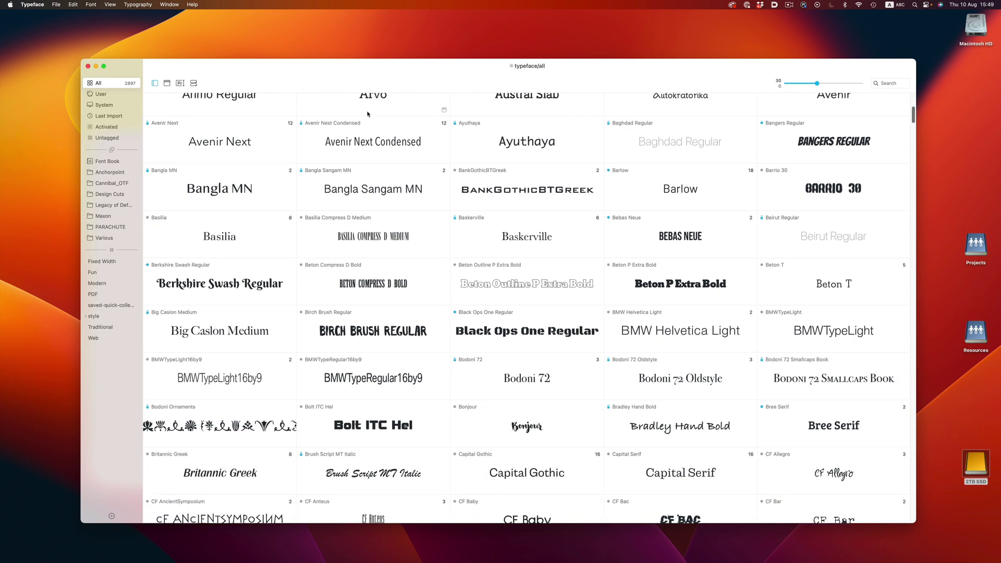
scroll(367, 113, down, 3)
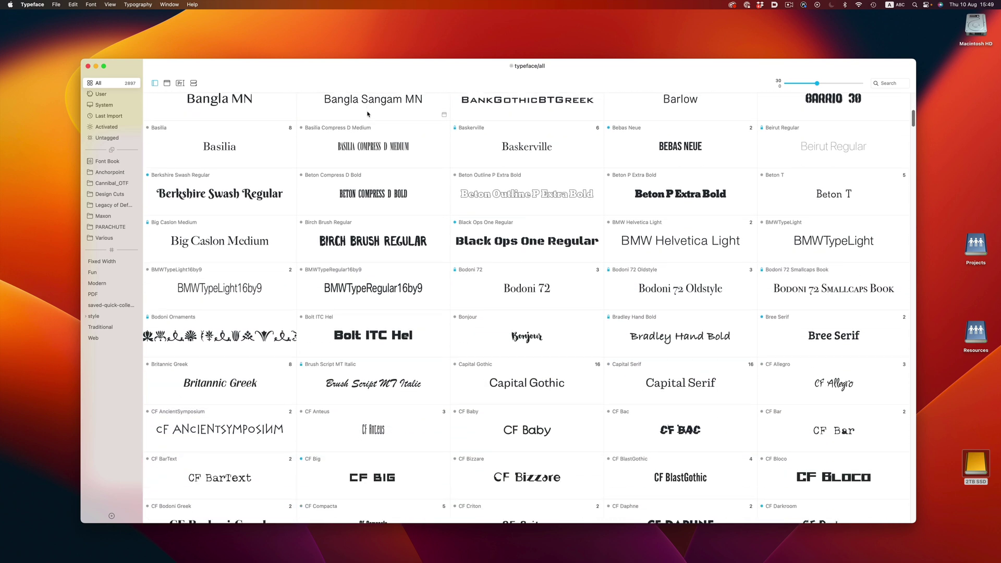
scroll(367, 114, down, 3)
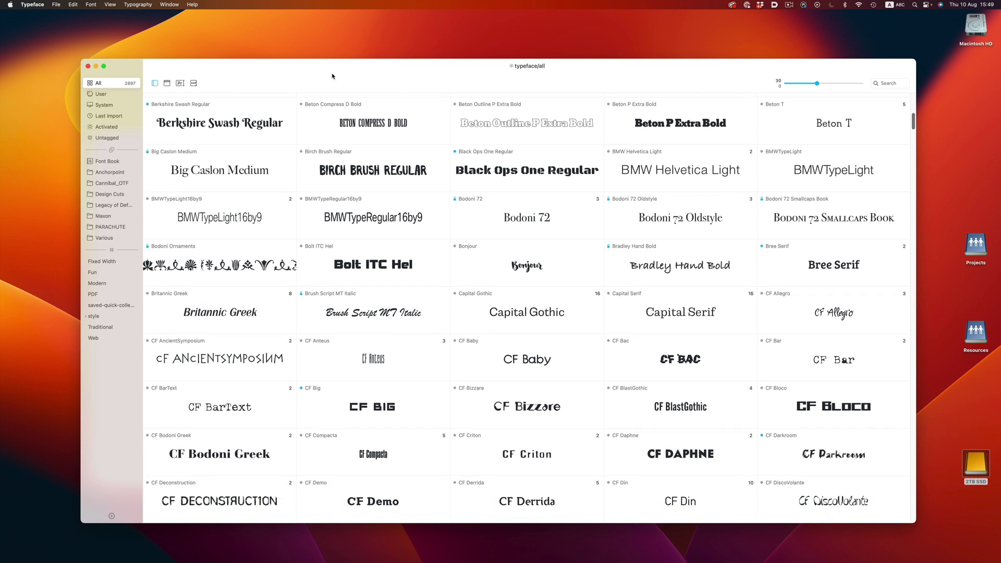
key(super+t)
text(Neat!)
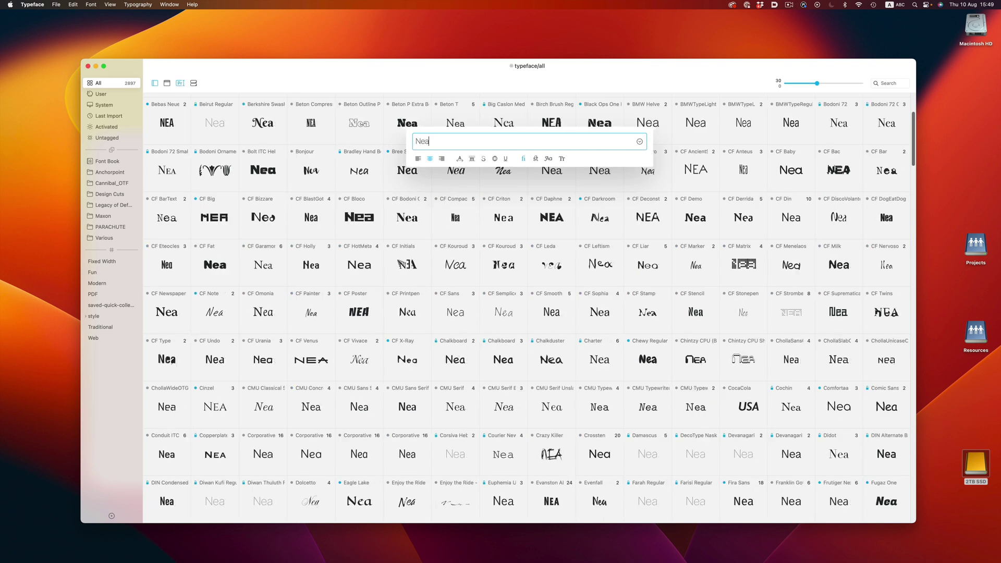
click(644, 80)
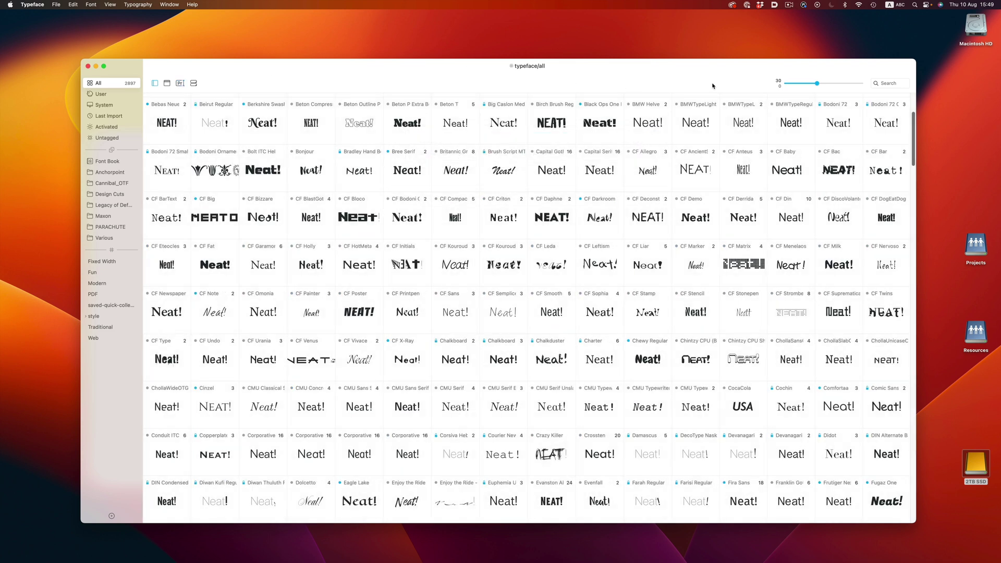
drag(817, 83, 828, 83)
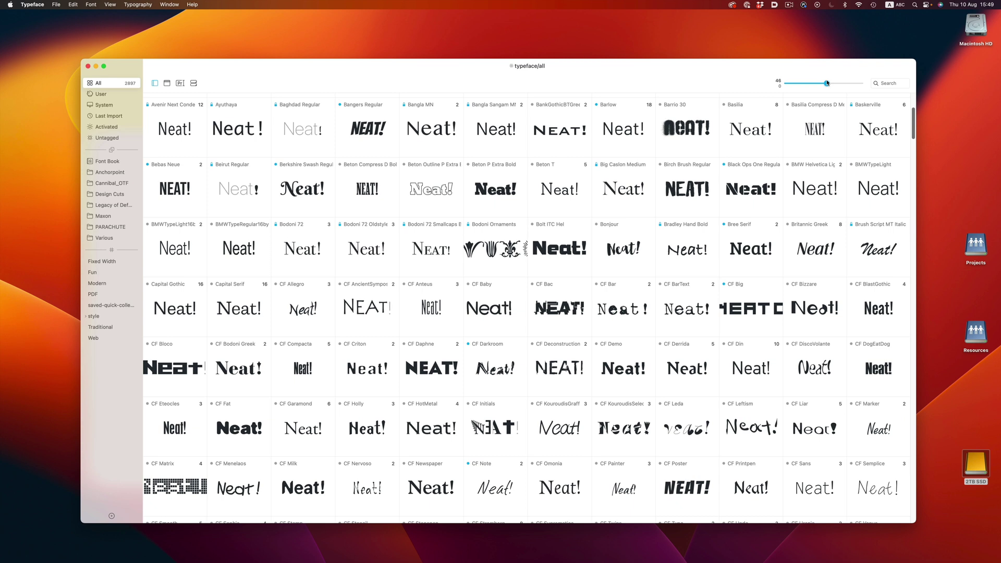
- Examine the Brush Script MT and Homemade Apple fonts in detail, enlarging the Homemade Apple sample
double_click(879, 244)
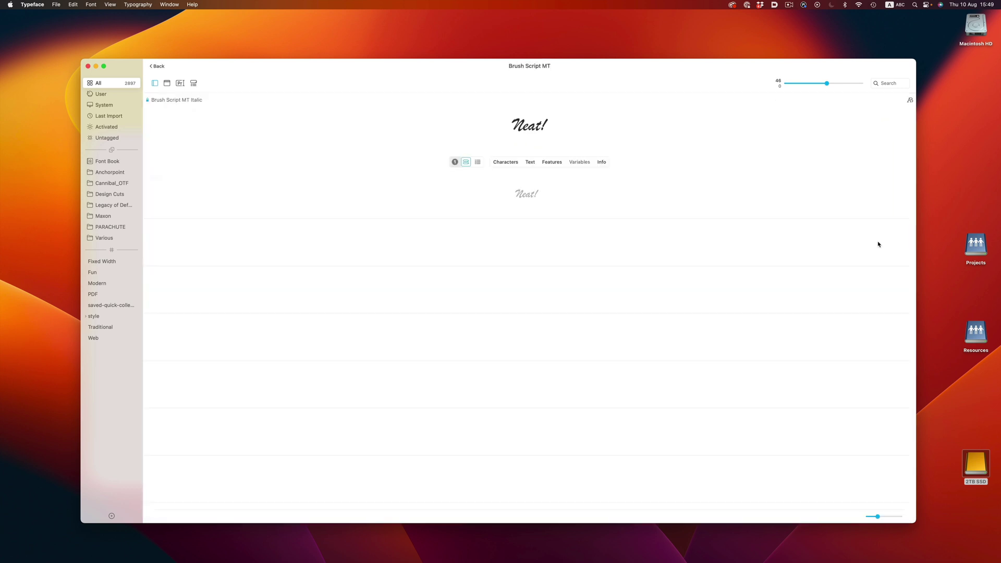
click(152, 66)
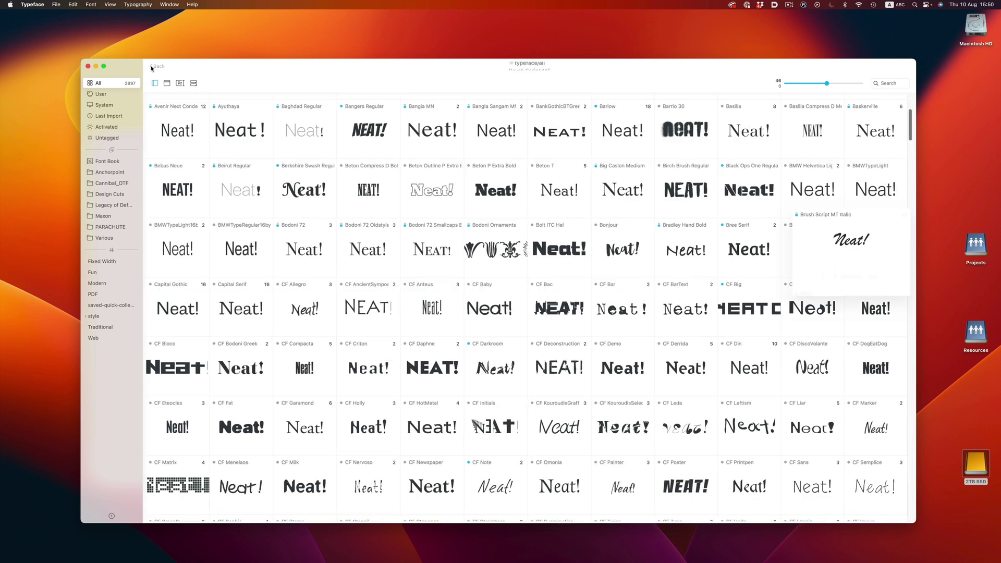
scroll(318, 253, down, 10)
scroll(318, 254, down, 20)
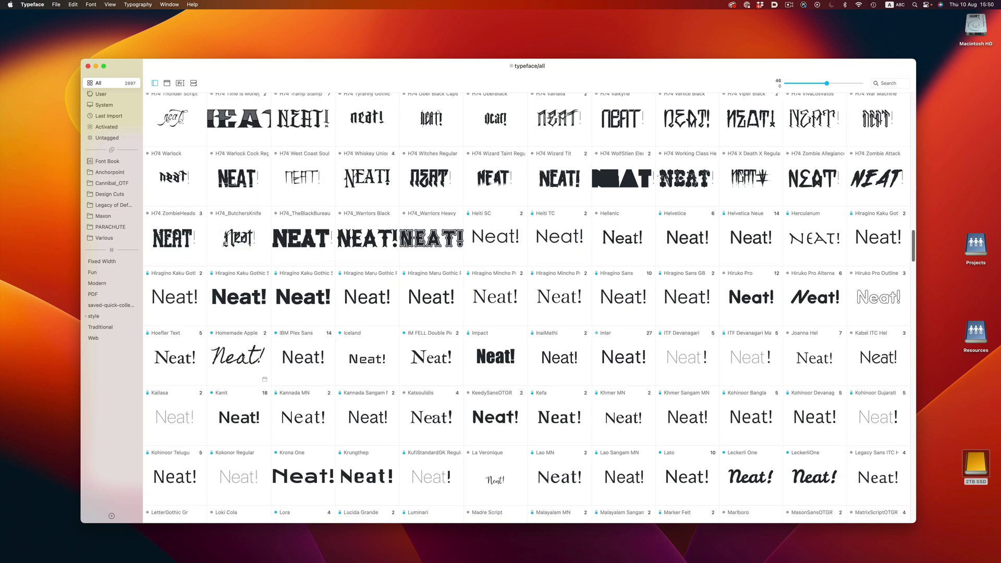
double_click(239, 355)
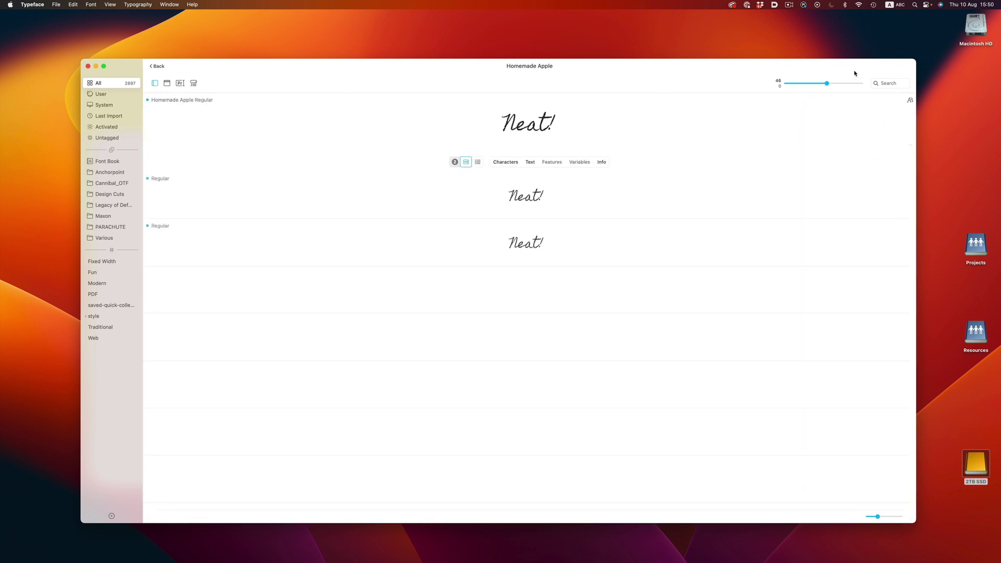
drag(827, 85, 850, 82)
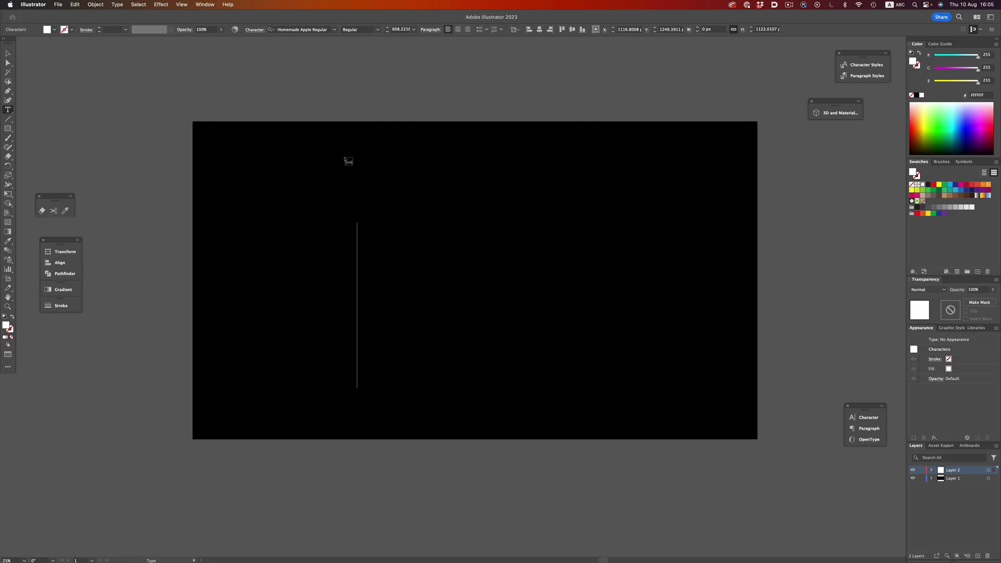
- Switch to Illustrator and enter the white text "Neat!" in Homemade Apple Regular on the black artboard
text(Neat!)
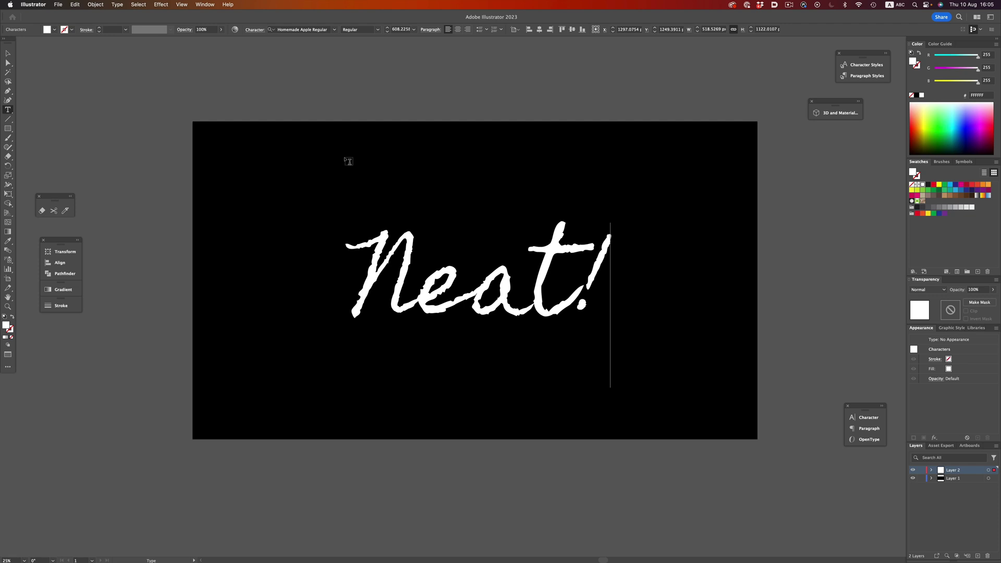
key(Escape)
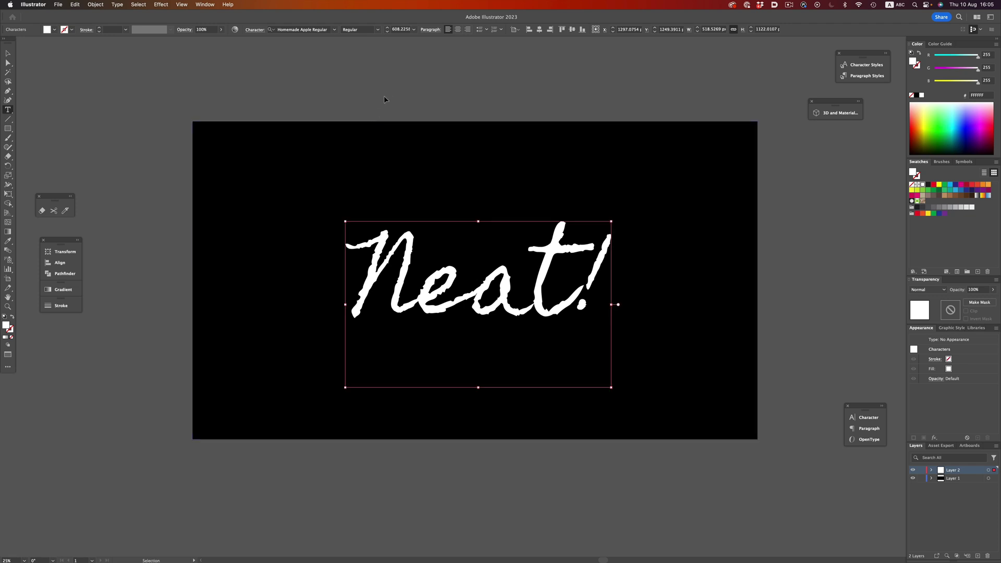
click(391, 92)
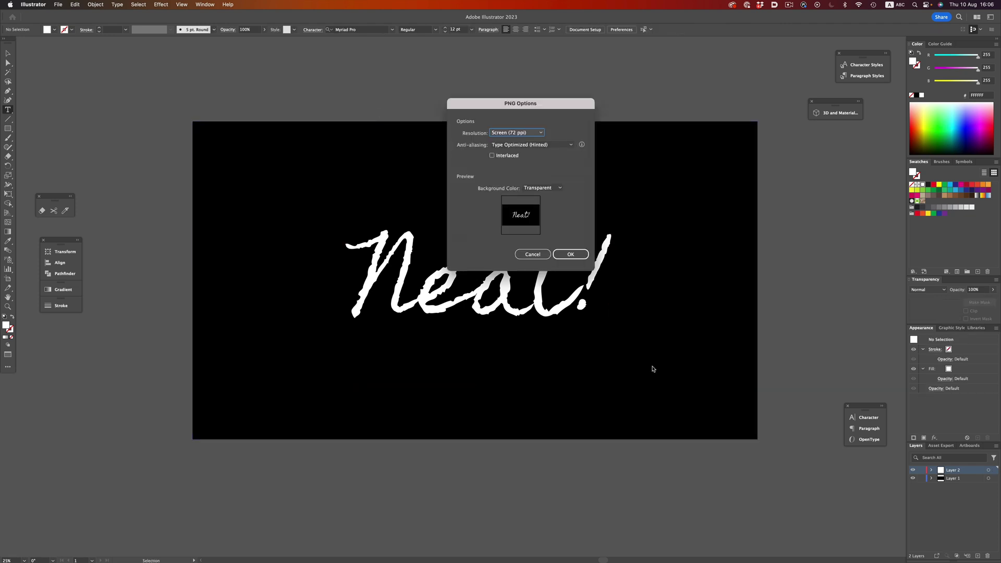
- Export the artwork as a 72 ppi PNG with Art Optimized (Supersampling) anti-aliasing and a transparent background
click(548, 144)
click(544, 157)
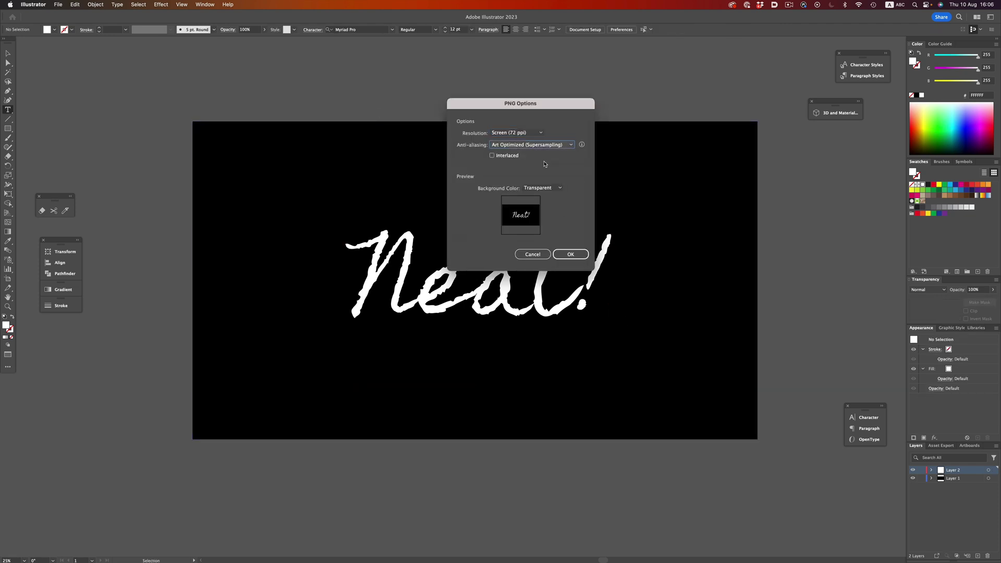
click(570, 254)
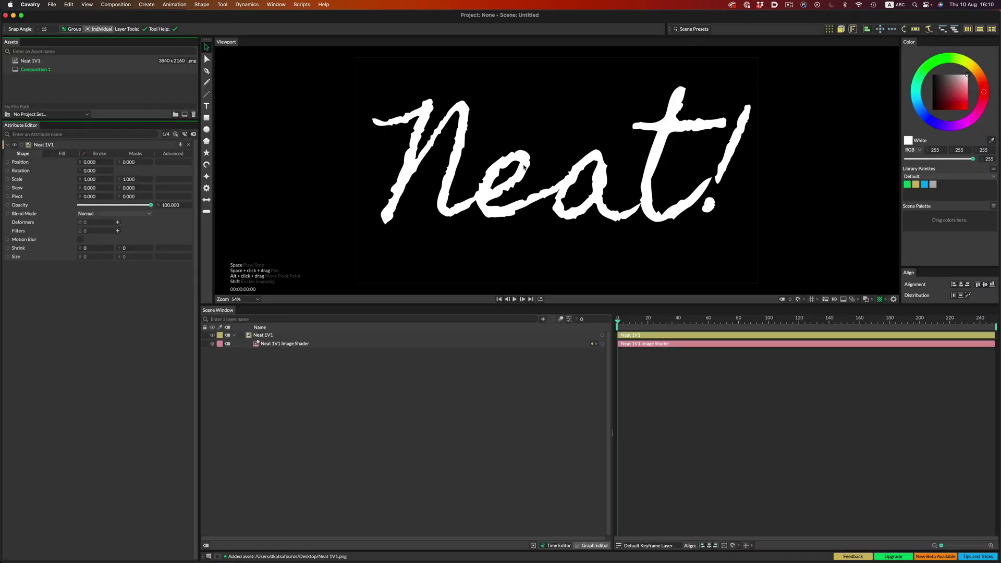
- Switch to Cavalry and scale down the imported "Neat!" image in the composition
click(524, 168)
scroll(523, 165, down, 3)
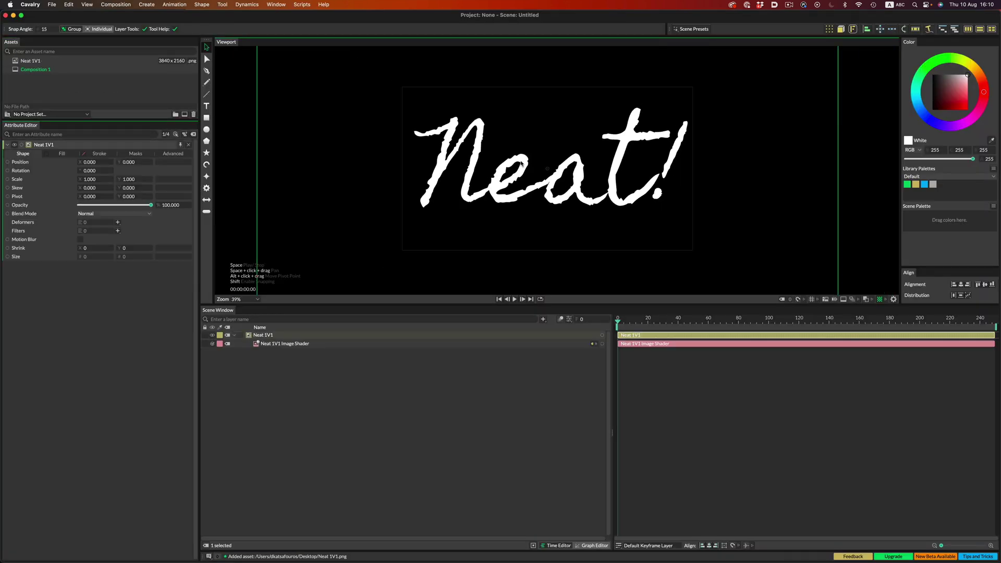
scroll(521, 163, down, 4)
drag(722, 72, 654, 117)
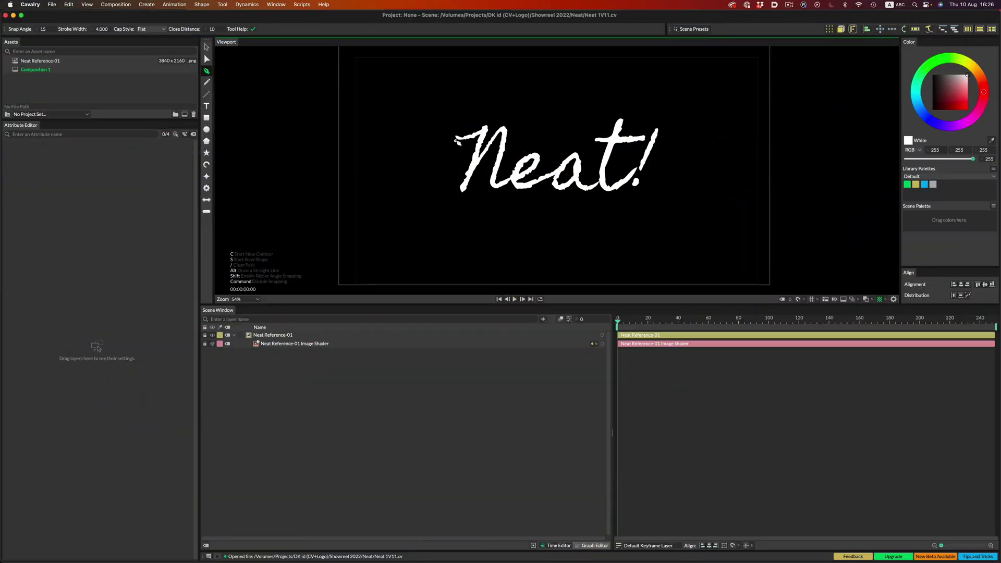
- Trace the reference's "Ne" with the Pen tool as one continuous open path and hide the Neat Reference-01 layer
click(456, 140)
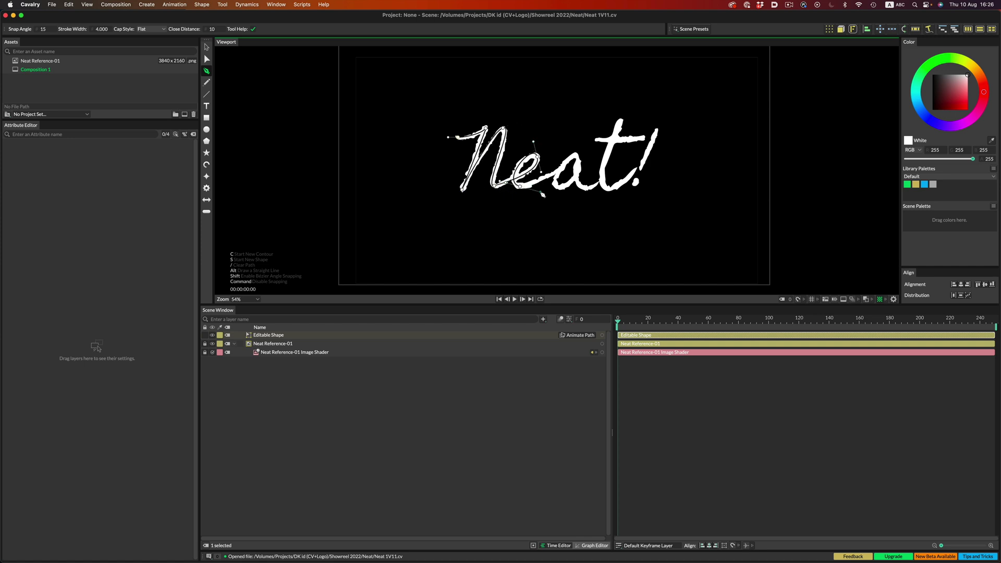
key(Escape)
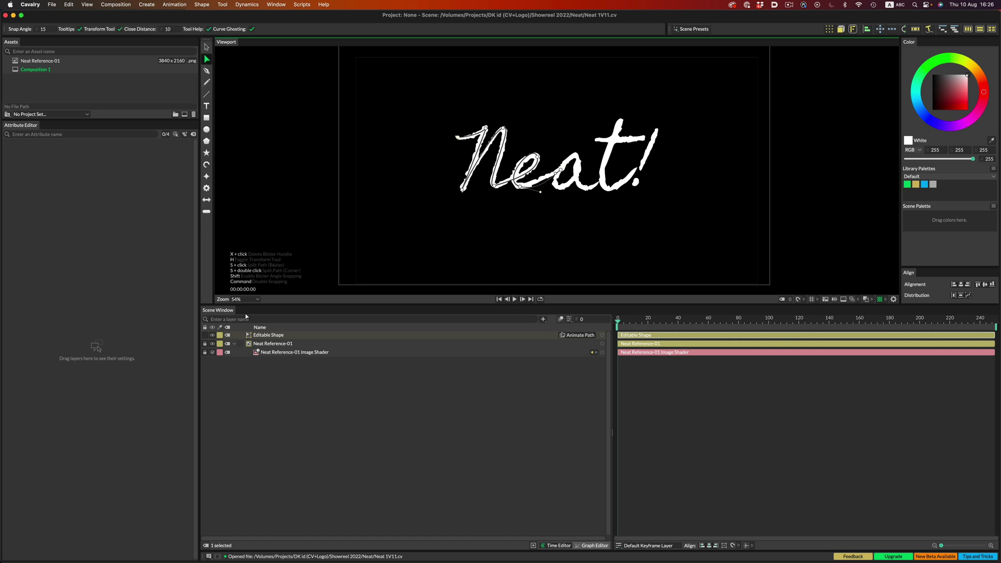
click(212, 343)
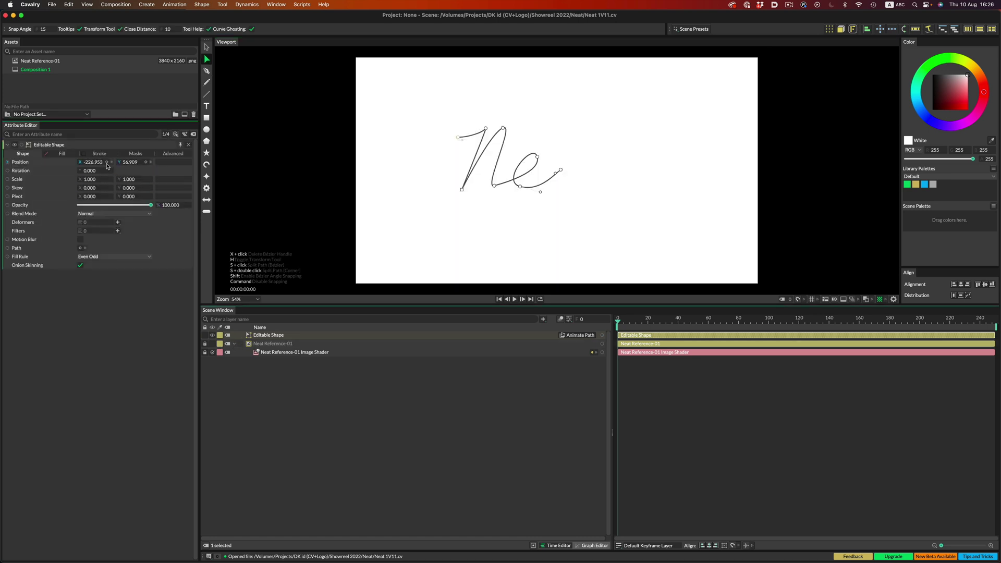
- Enable Trim on the Editable Shape's stroke and keyframe its End from 0 at frame 0 to 100 at frame 22
click(99, 154)
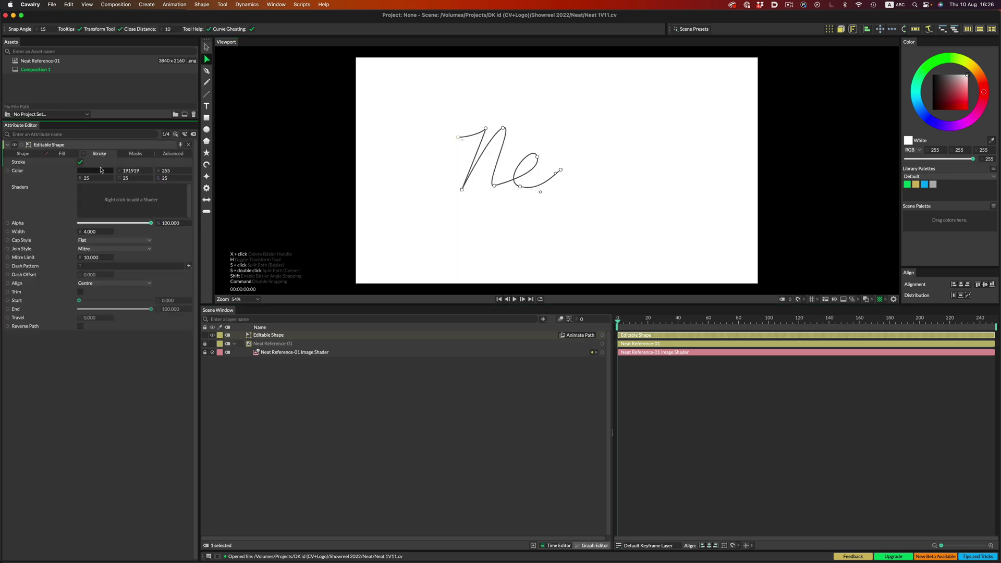
click(80, 292)
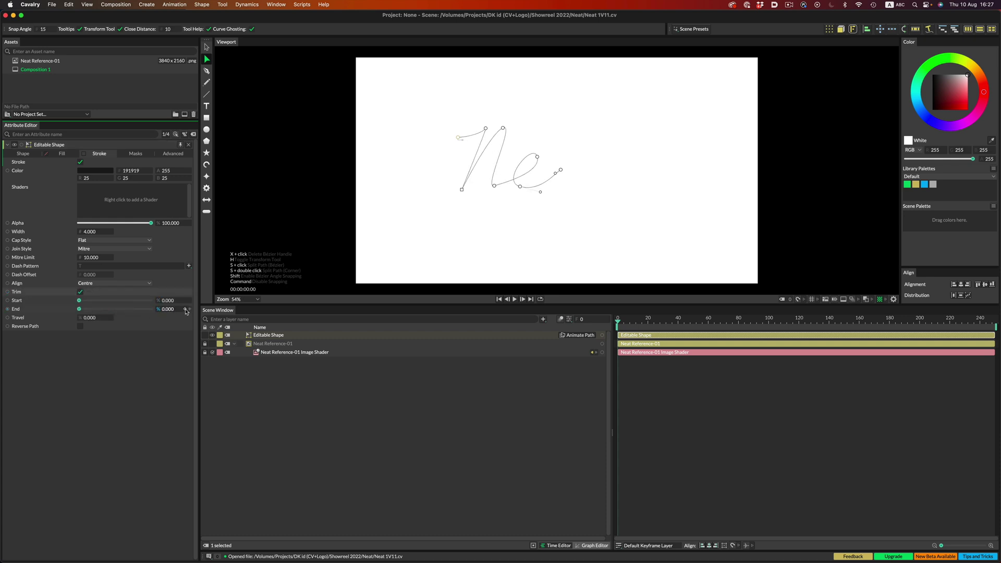
click(185, 310)
drag(618, 323, 647, 323)
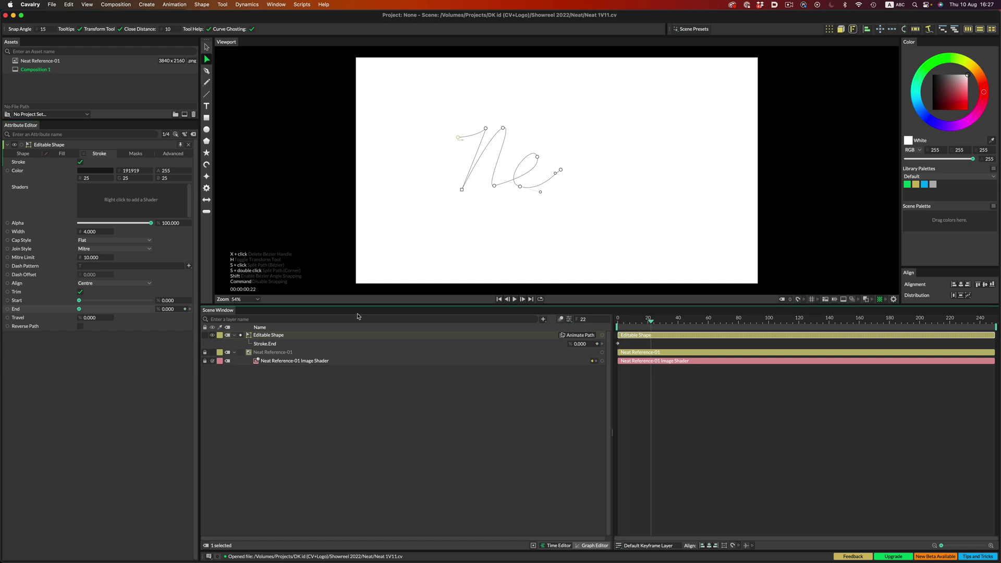
drag(96, 313, 116, 312)
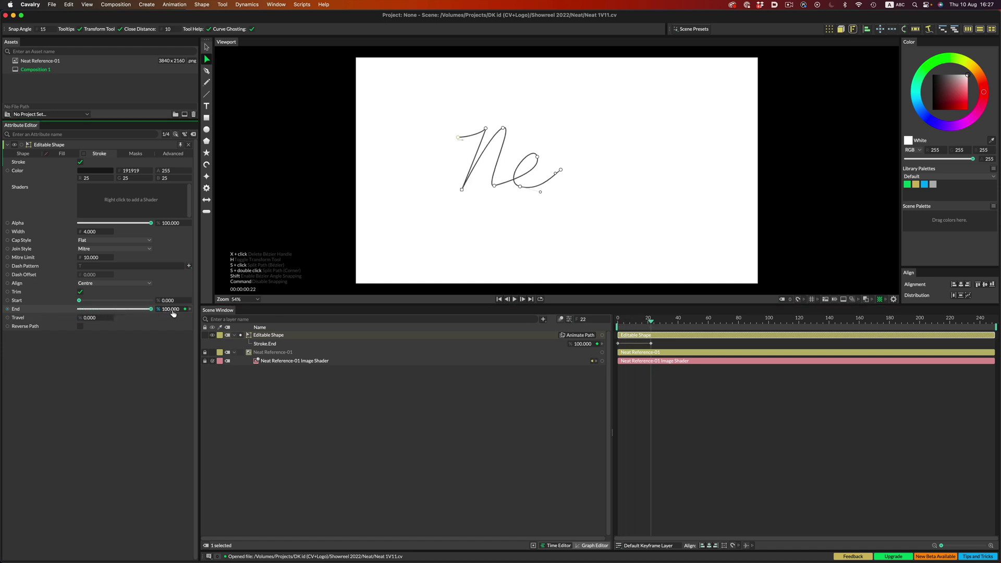
- Play the stroke's write-on animation twice from frame 0
drag(653, 323, 609, 319)
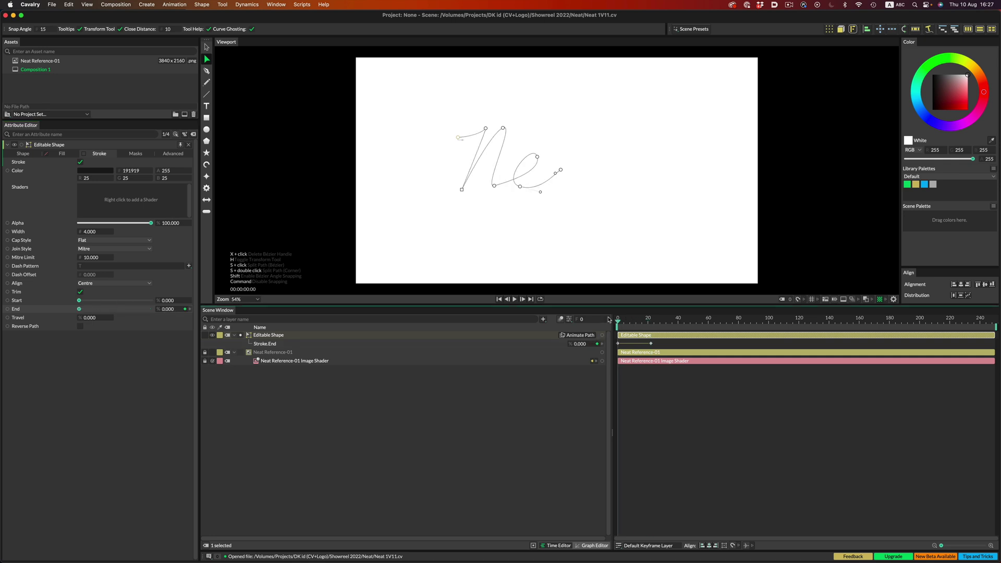
key(space)
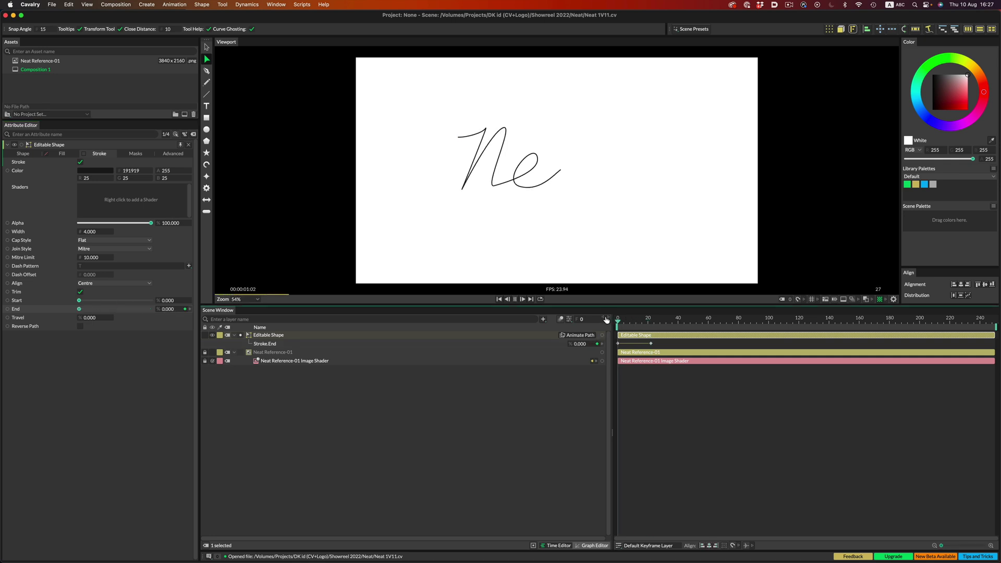
key(space)
drag(622, 322, 608, 320)
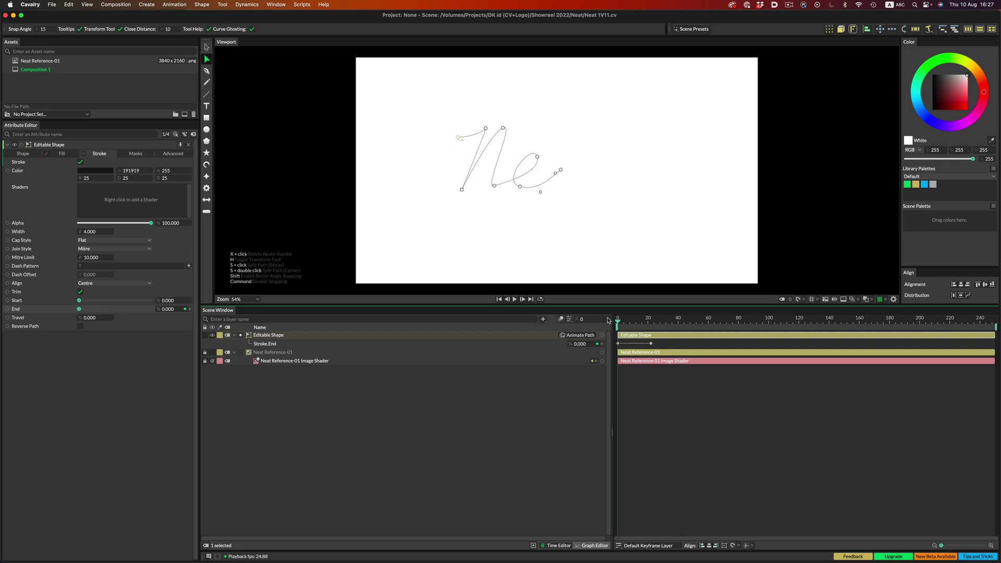
key(space)
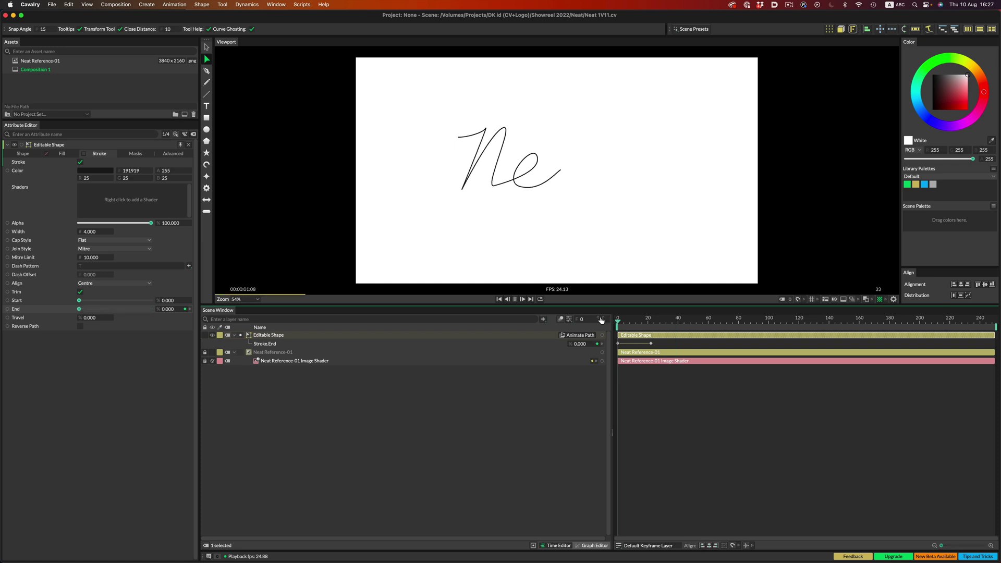
key(space)
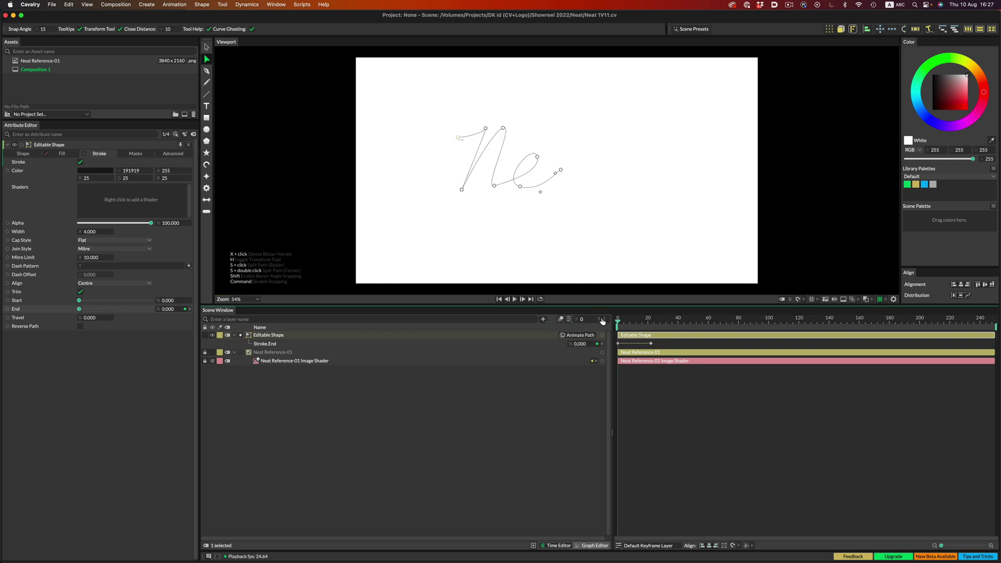
- Enable path animation on the Editable Shape at frame 22, then stretch the N's first low point down near frame 6 and its second peak up near frame 11
drag(636, 322, 646, 322)
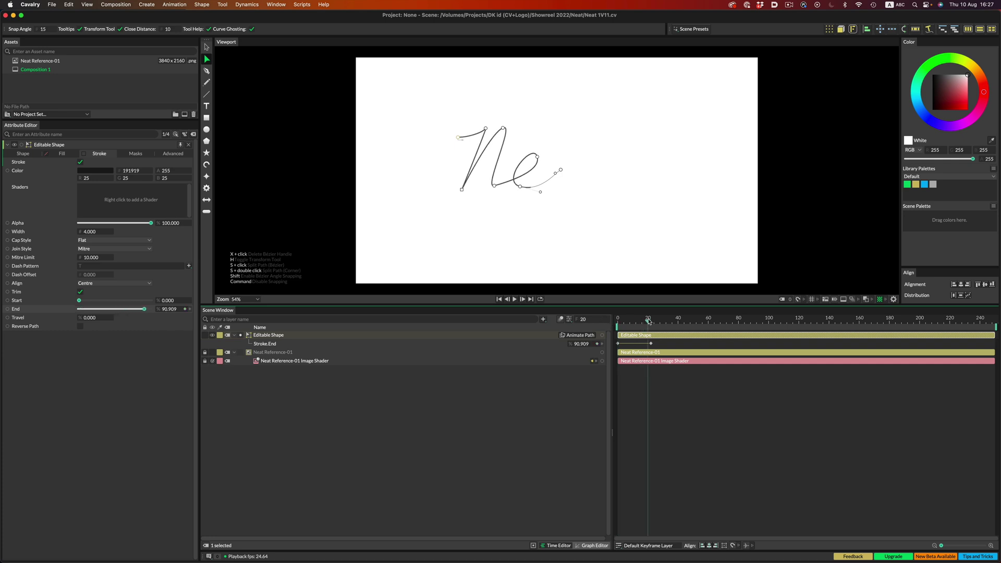
click(583, 337)
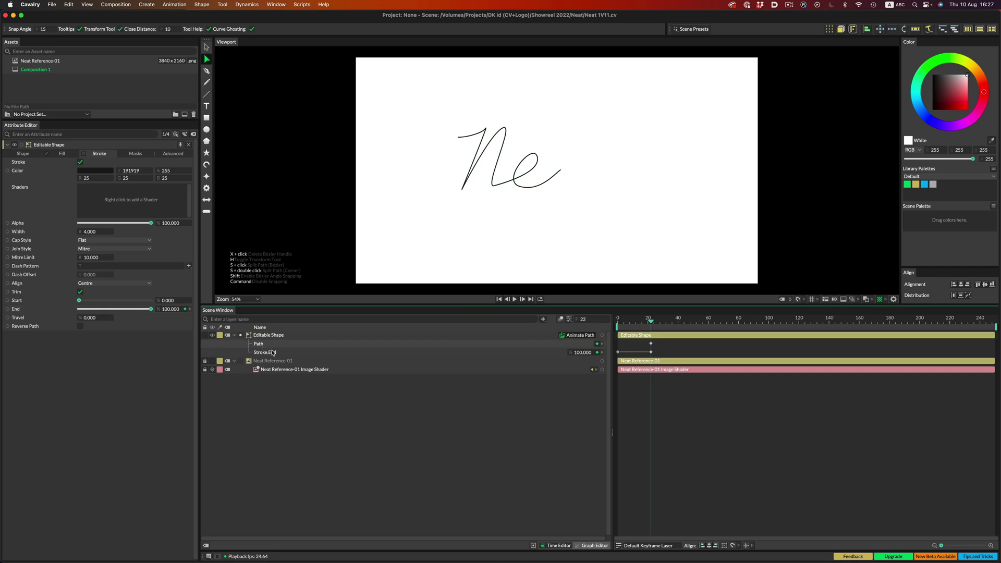
drag(645, 322, 627, 326)
drag(462, 190, 454, 213)
click(636, 320)
- Keyframe exaggerated path points: the N's last low point down-left at frame 16, the e's top up-right at 18, and its bottom down-left at 20
drag(636, 316, 642, 322)
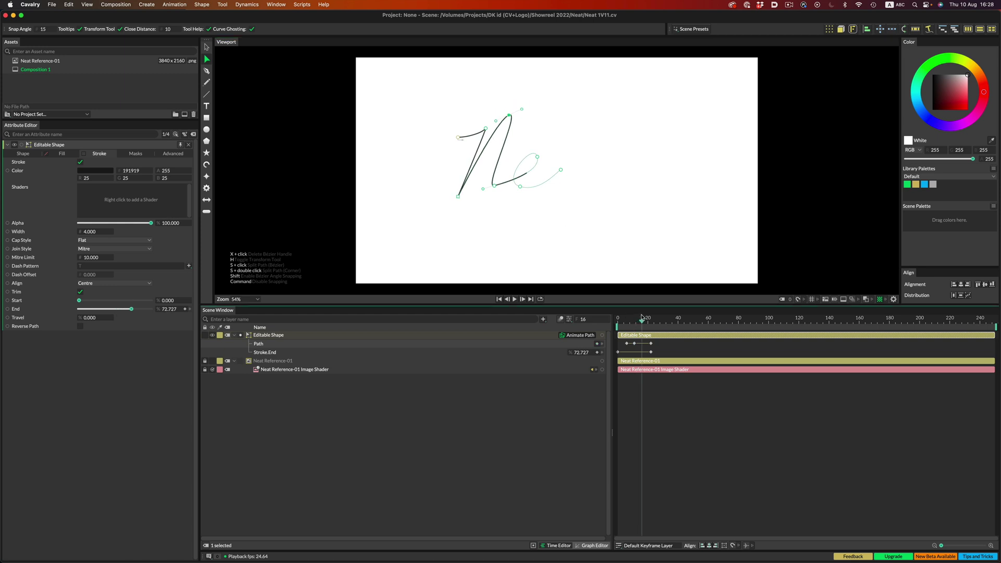
drag(497, 188, 483, 205)
scroll(874, 444, up, 3)
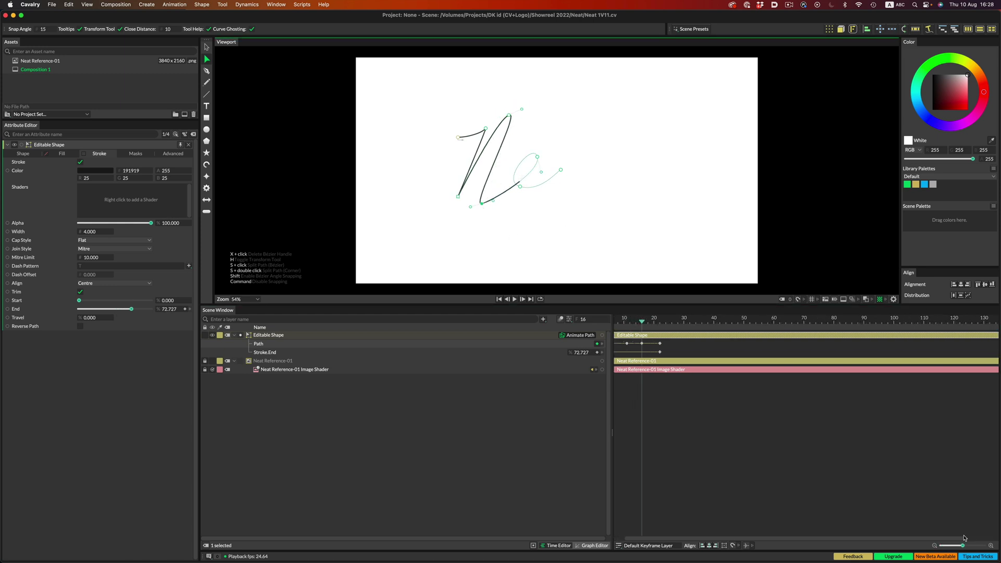
click(653, 319)
drag(536, 154, 557, 145)
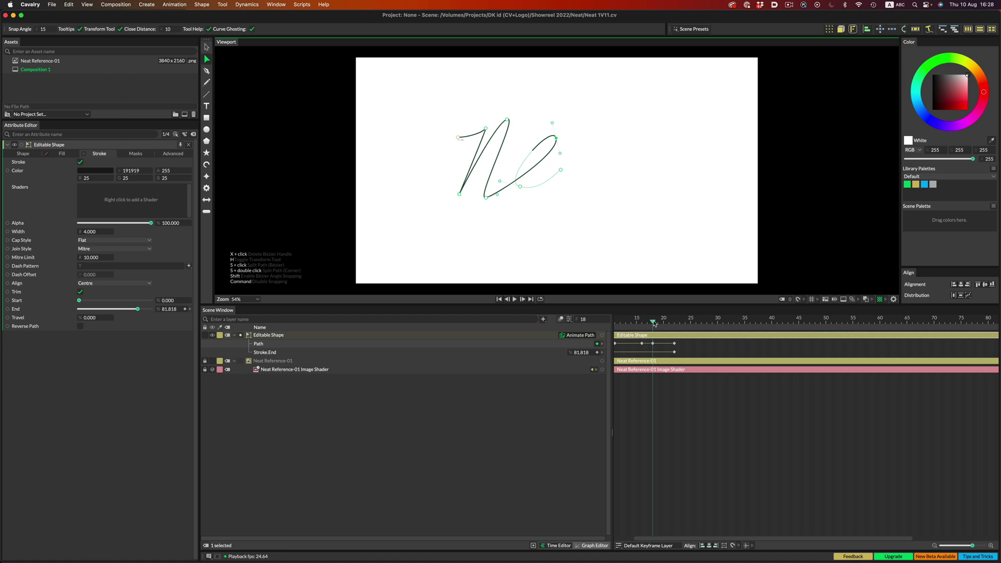
click(663, 319)
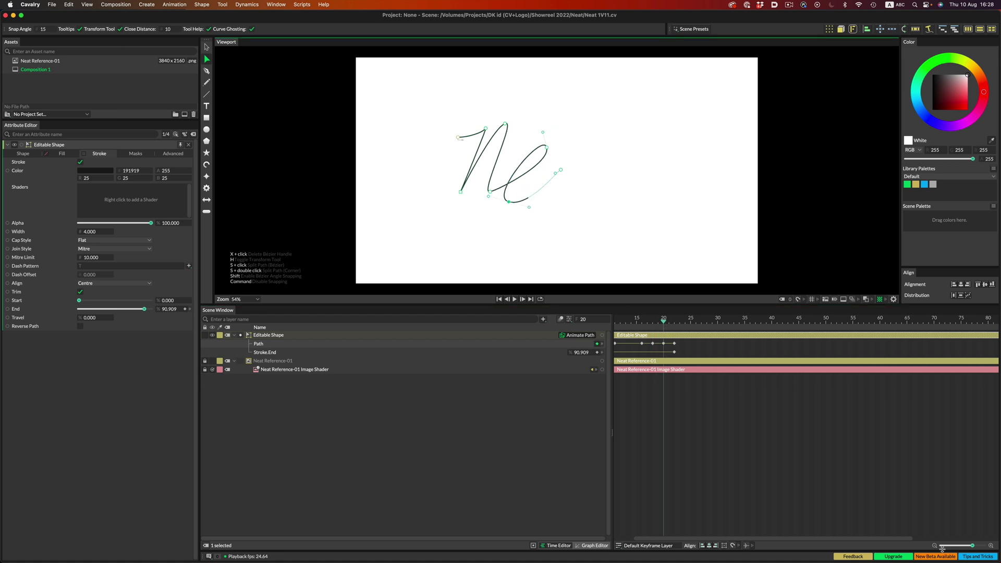
- Play the write-on with its animated path points from frame 0
scroll(899, 538, down, 5)
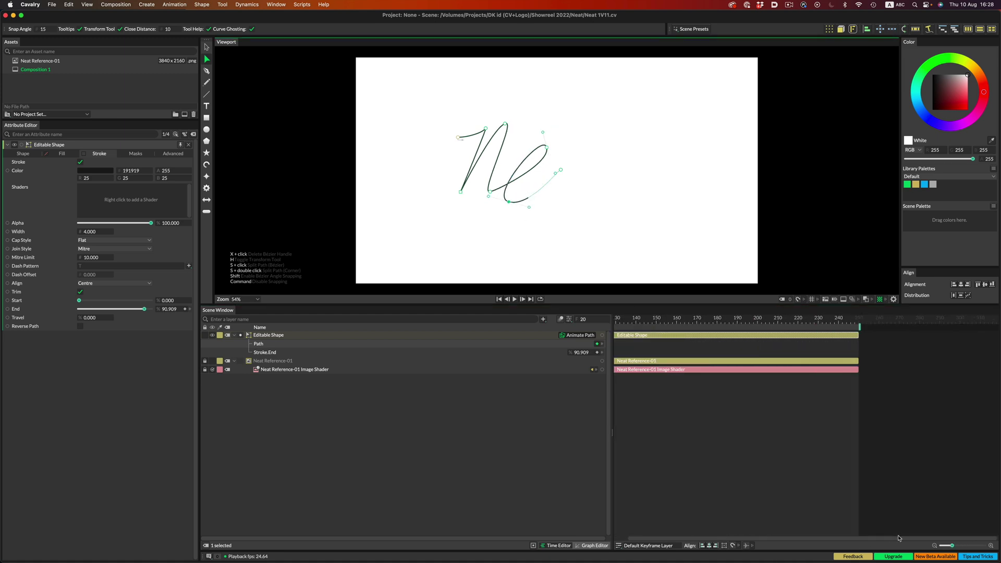
scroll(899, 539, up, 5)
click(647, 319)
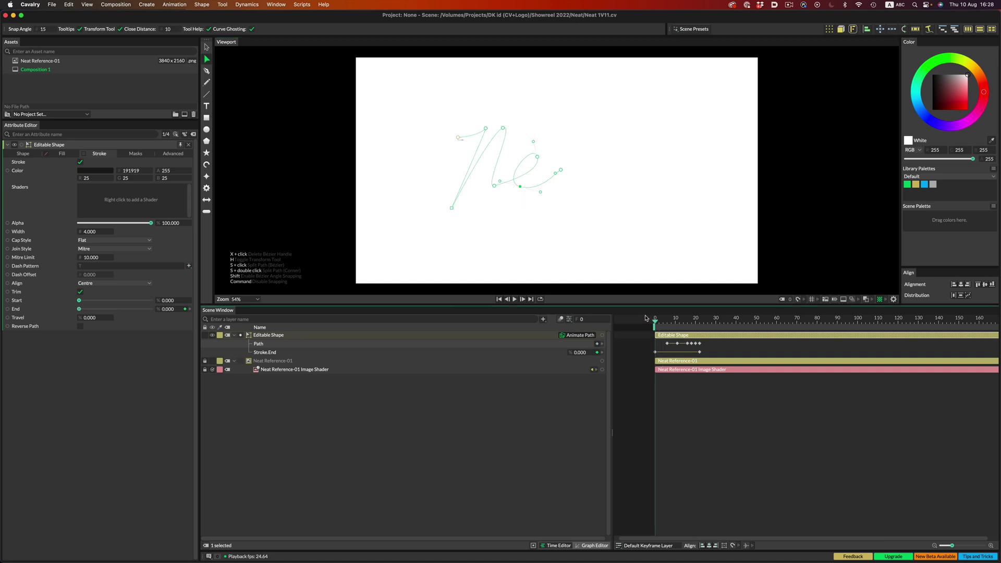
key(space)
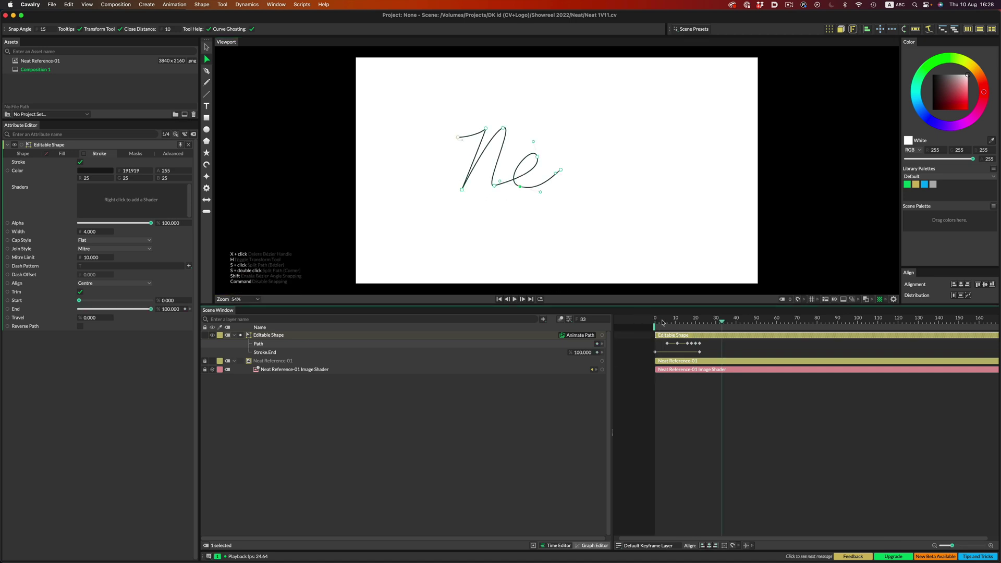
key(space)
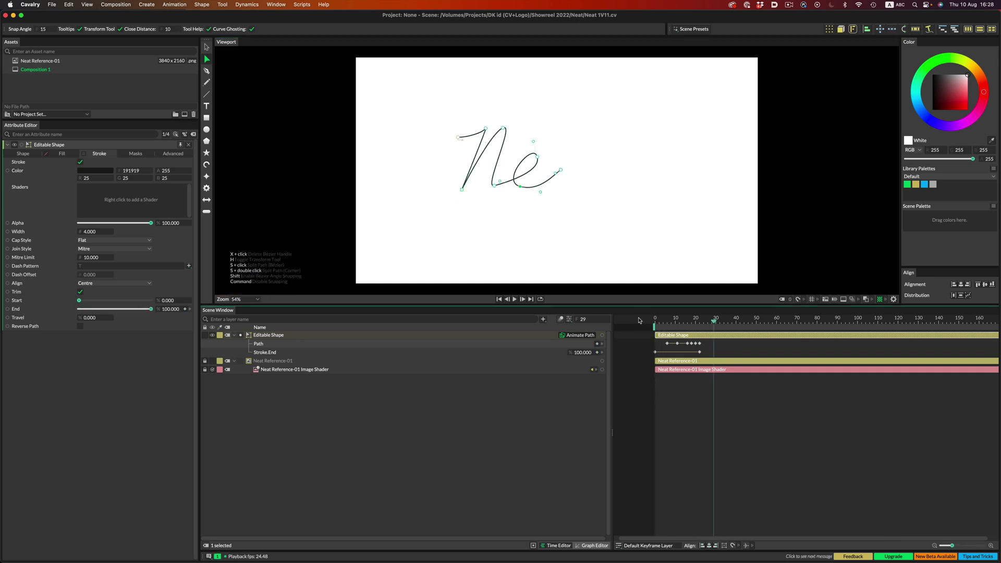
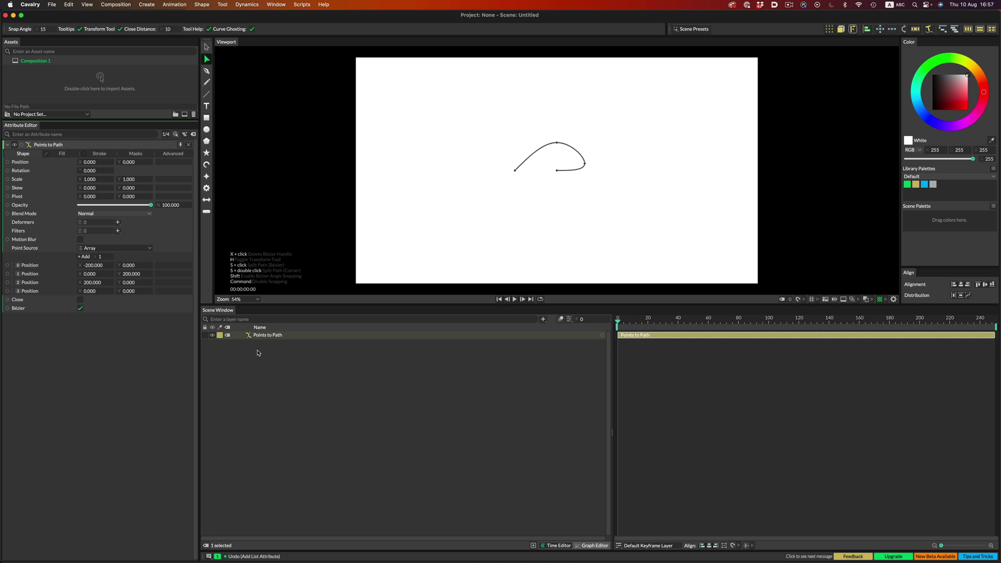
- Add a Null at about X -458, Y 196 and connect its Position to the Points to Path's 0 Position
click(544, 320)
text(null)
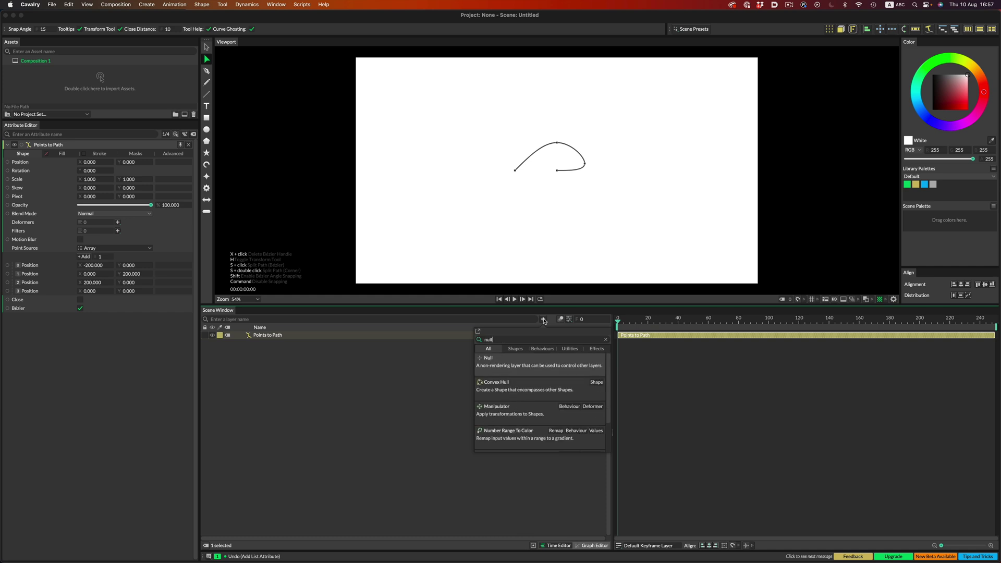
key(Return)
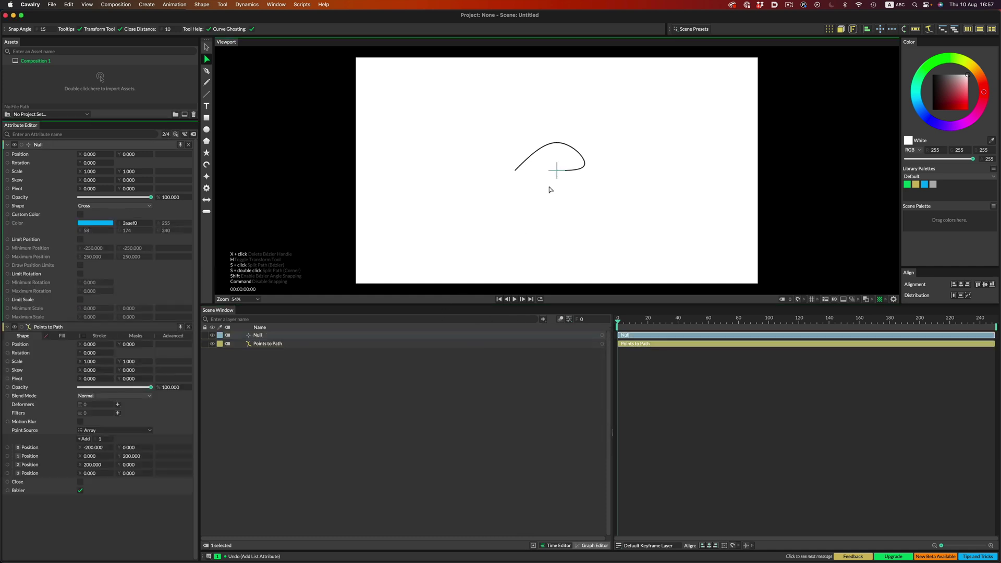
key(v)
drag(559, 174, 455, 138)
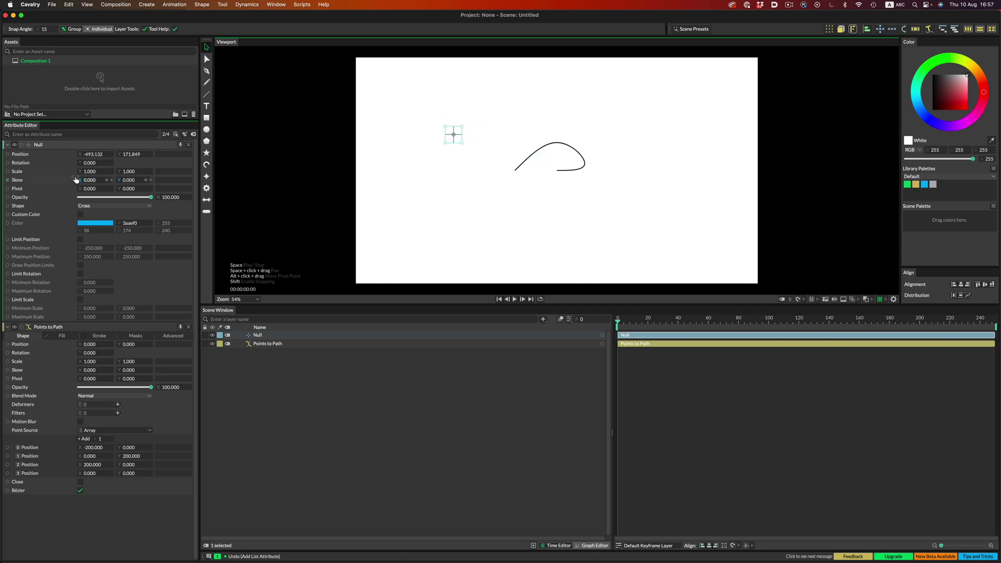
drag(7, 155, 8, 449)
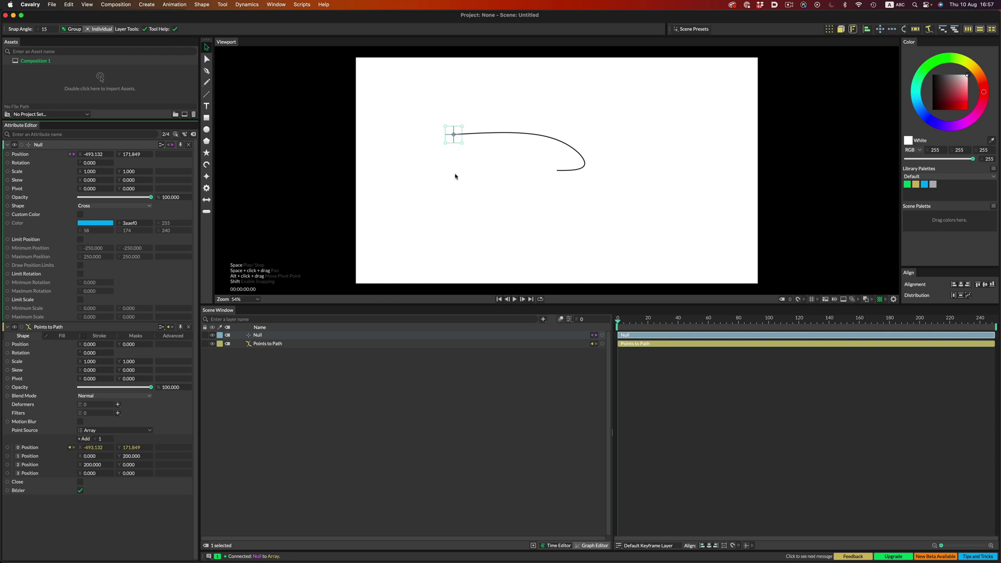
mouse_move(462, 141)
mouse_down()
mouse_move(511, 125)
mouse_move(462, 132)
mouse_up()
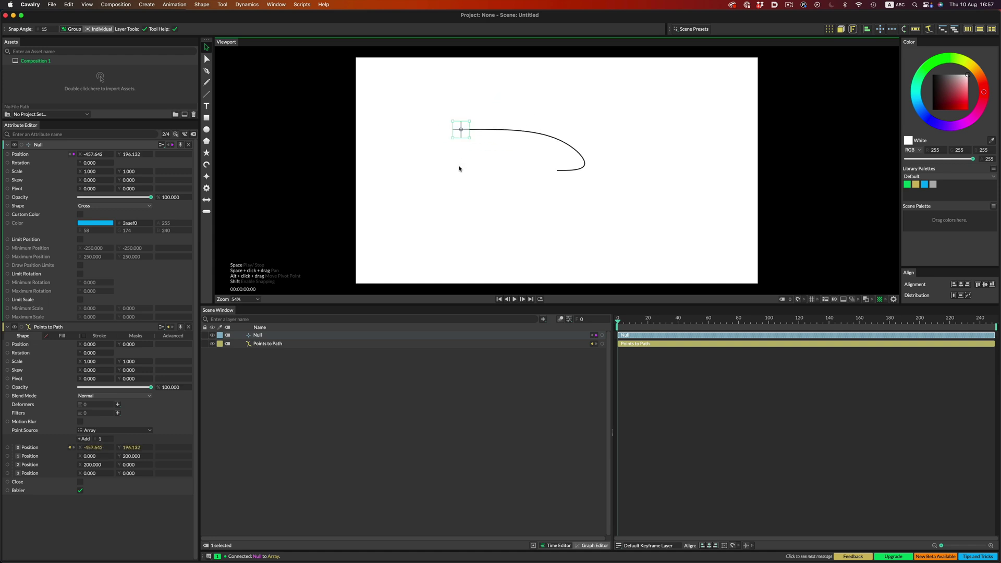
- Paste three copies of the Null and space them out in a row to its right, the last at about X 312, Y 177
key(ctrl+v)
key(ctrl+v)
key(ctrl+v)
drag(265, 344, 261, 335)
drag(365, 88, 622, 133)
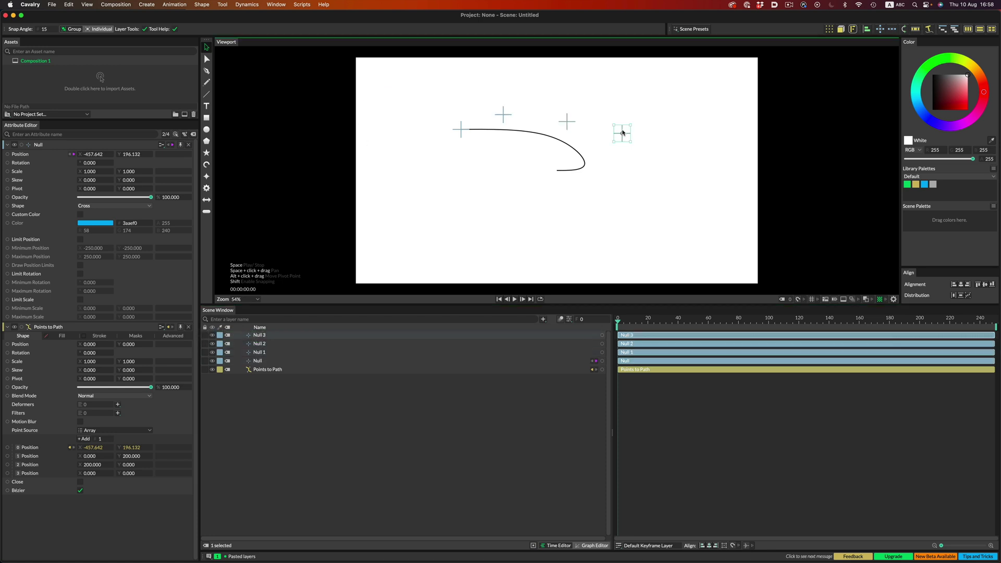
- Connect the Positions of Null 1, Null 2 and Null 3 to the Points to Path's 1, 2 and 3 Positions
click(188, 145)
shift+click(259, 352)
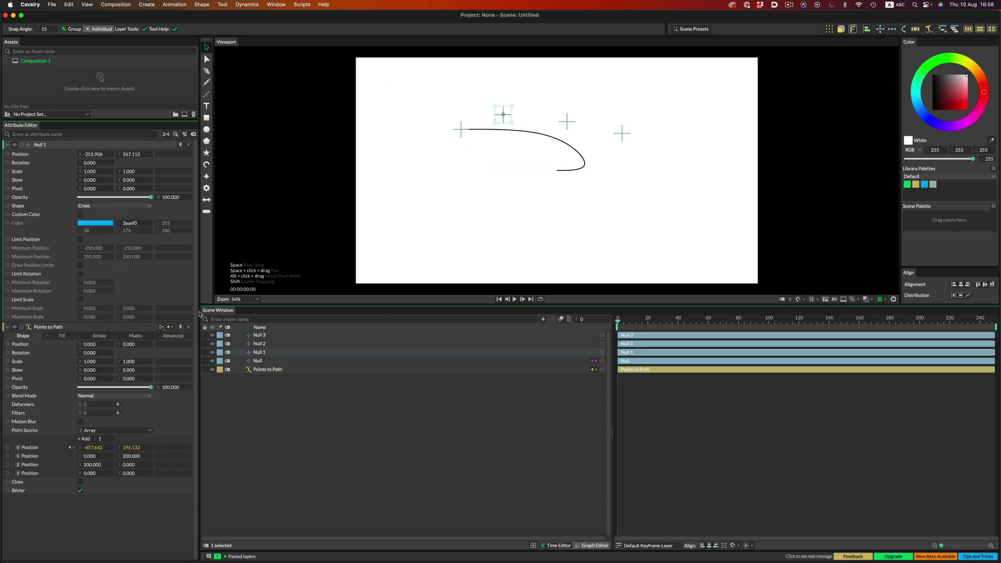
drag(7, 220, 8, 530)
shift+click(259, 335)
drag(7, 162, 9, 537)
click(188, 145)
click(427, 393)
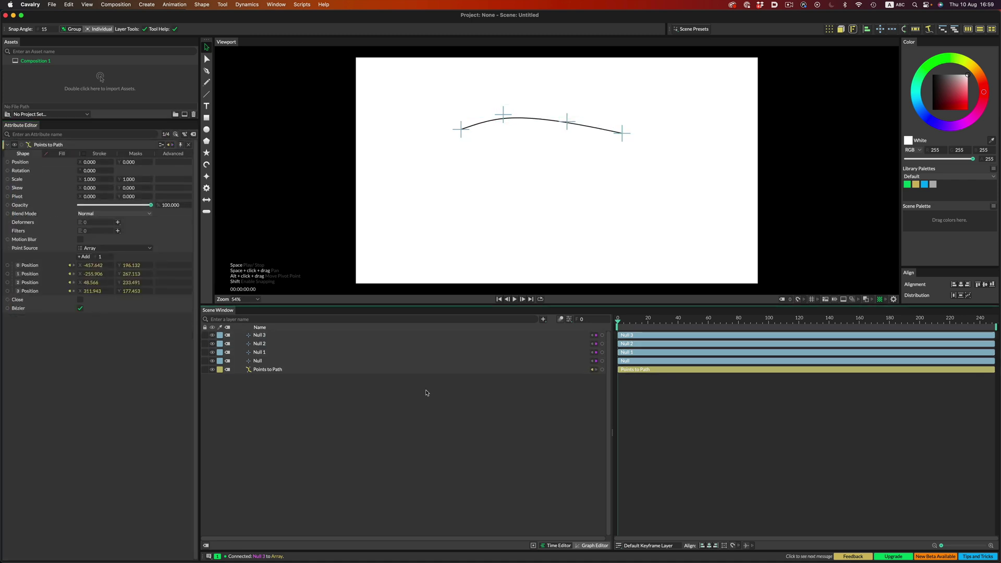
- Reshape the curve into a wave by moving Null 1 to about X -233, Y 377 and Null 2 to about X 15, Y 78
drag(504, 116, 503, 153)
drag(567, 124, 576, 92)
drag(503, 152, 505, 90)
mouse_move(577, 89)
mouse_down()
mouse_move(583, 155)
mouse_move(640, 173)
mouse_move(554, 156)
mouse_move(519, 178)
mouse_move(576, 114)
mouse_move(573, 99)
mouse_up()
drag(513, 93, 509, 114)
drag(573, 98, 574, 126)
drag(510, 113, 508, 91)
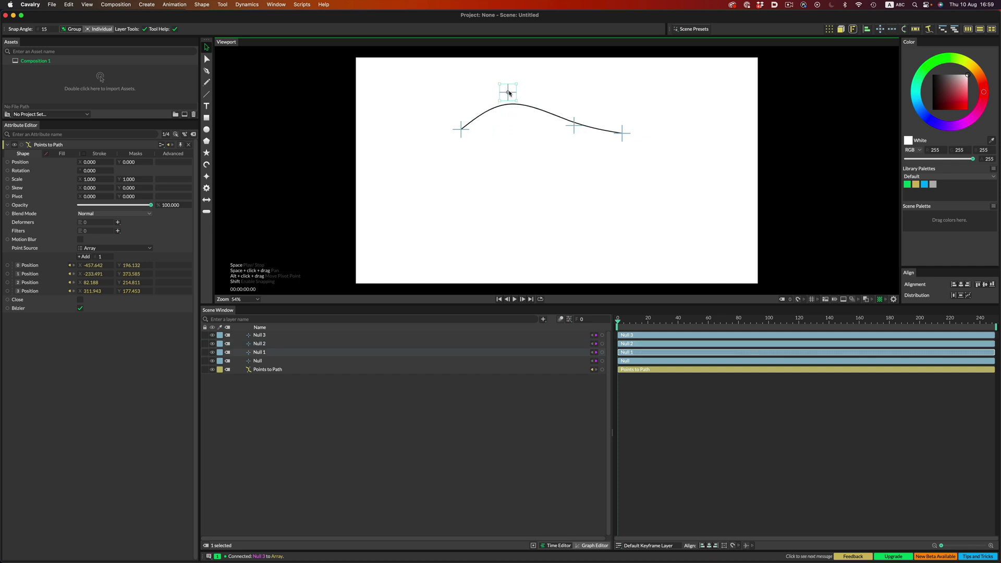
drag(574, 125, 558, 156)
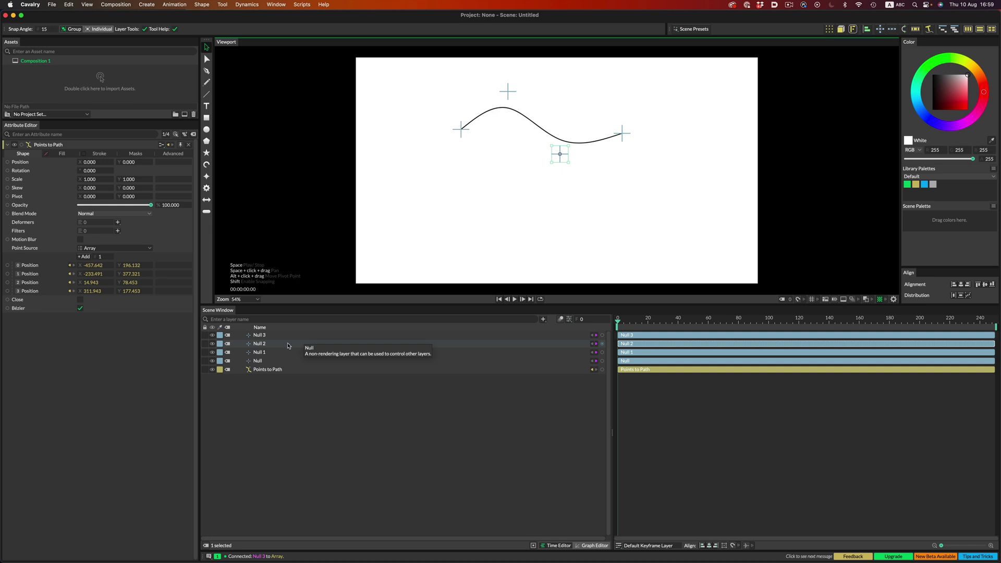
- Keyframe Null 1's Position at frame 0, move it to about X -243, Y 19 near frame 12, and return it near its start around frame 30
click(265, 353)
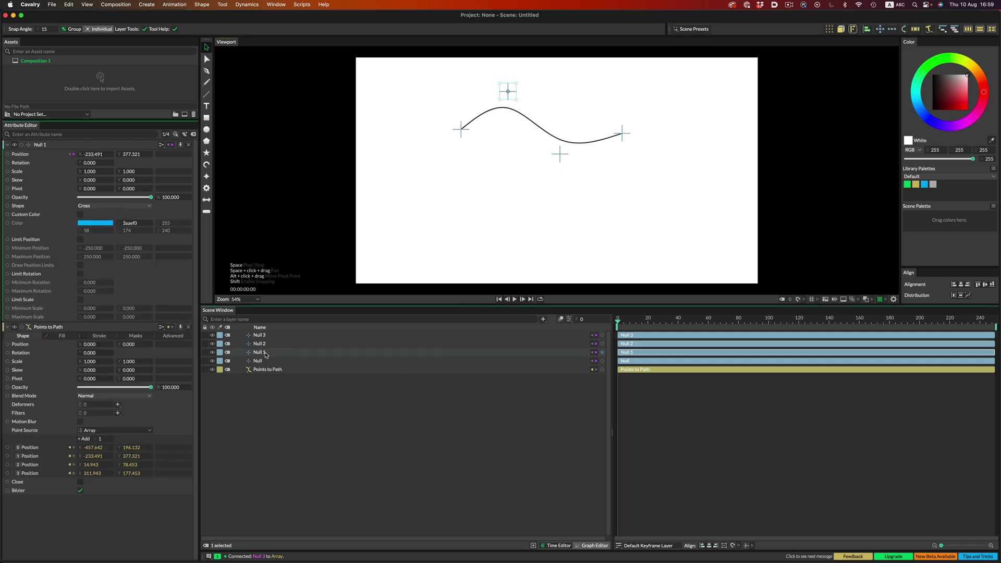
click(108, 155)
click(146, 155)
click(636, 320)
mouse_move(509, 97)
mouse_down()
mouse_move(508, 165)
mouse_move(510, 97)
mouse_up()
click(663, 320)
click(614, 320)
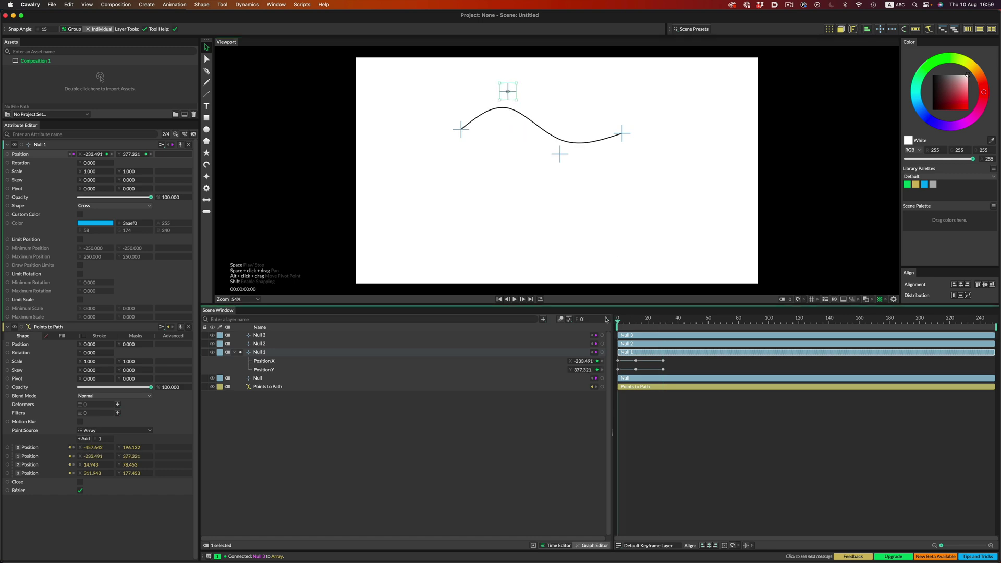
- Keyframe Null 2's Position at frame 0, move it to about X 148, Y 403 at frame 13, and bring it below the curve at frame 29
click(258, 345)
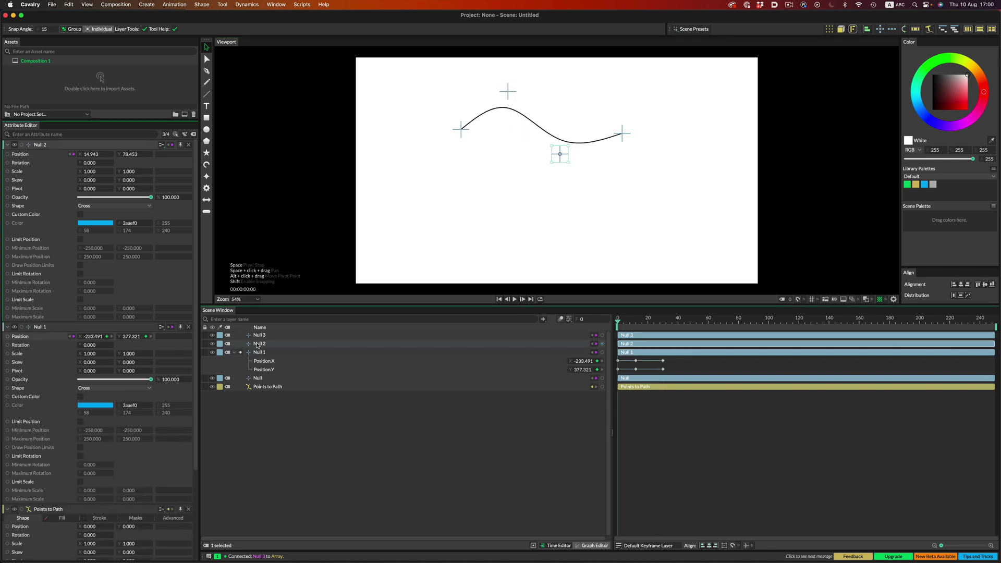
click(108, 155)
click(146, 155)
key(space)
drag(560, 156, 588, 87)
drag(638, 322, 661, 322)
drag(594, 90, 549, 181)
- Play the null-driven wave animation from frame 0 and return to frame 0
click(610, 318)
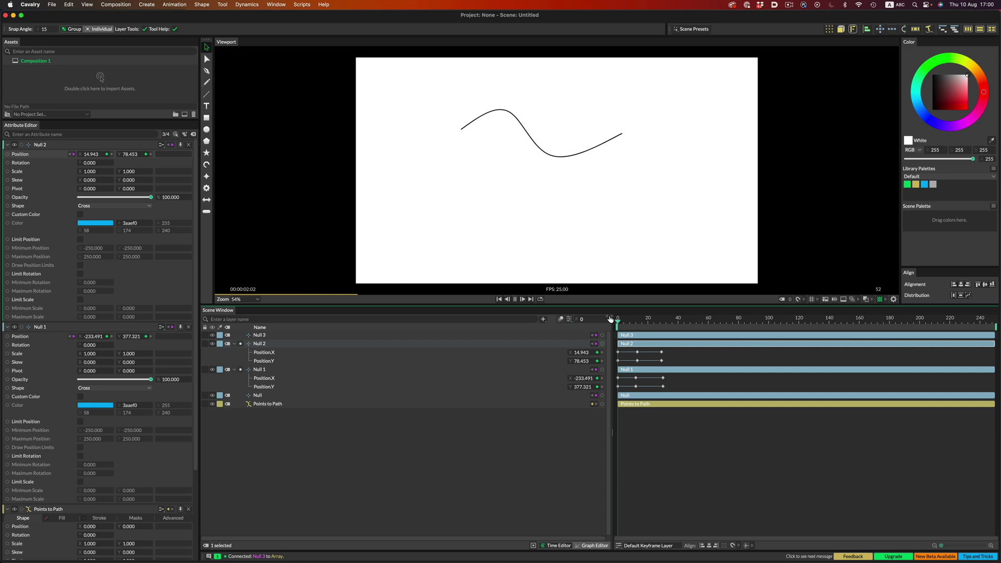
click(611, 318)
click(619, 319)
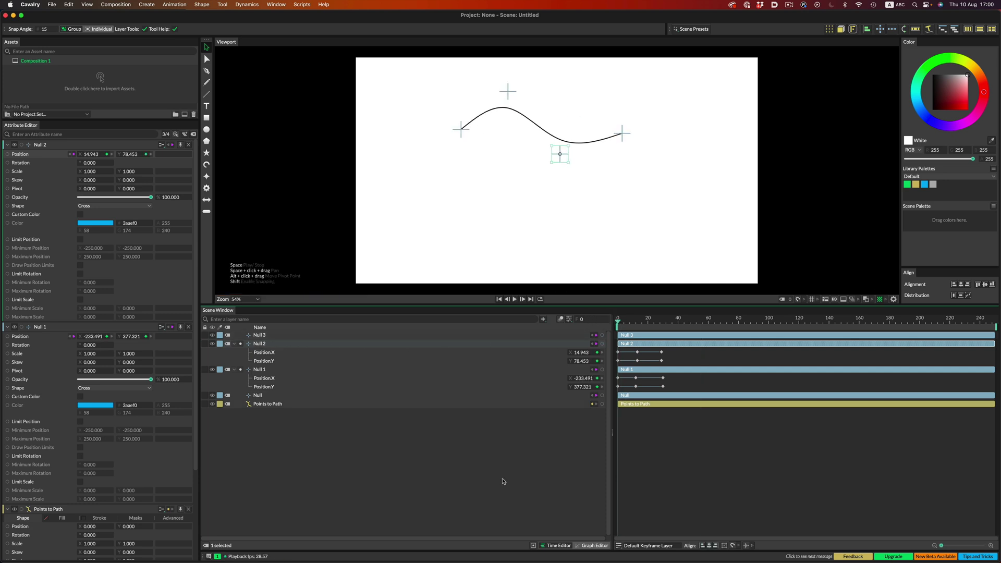
- Select Null 2's frame 13 Position keyframes in the Graph Editor and try changing their interpolation
click(593, 546)
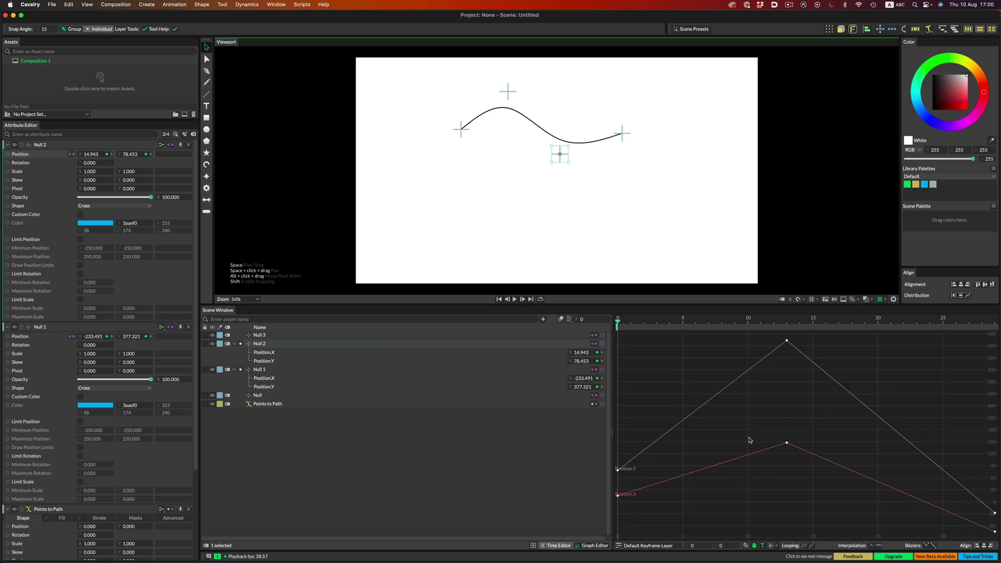
drag(759, 336, 809, 460)
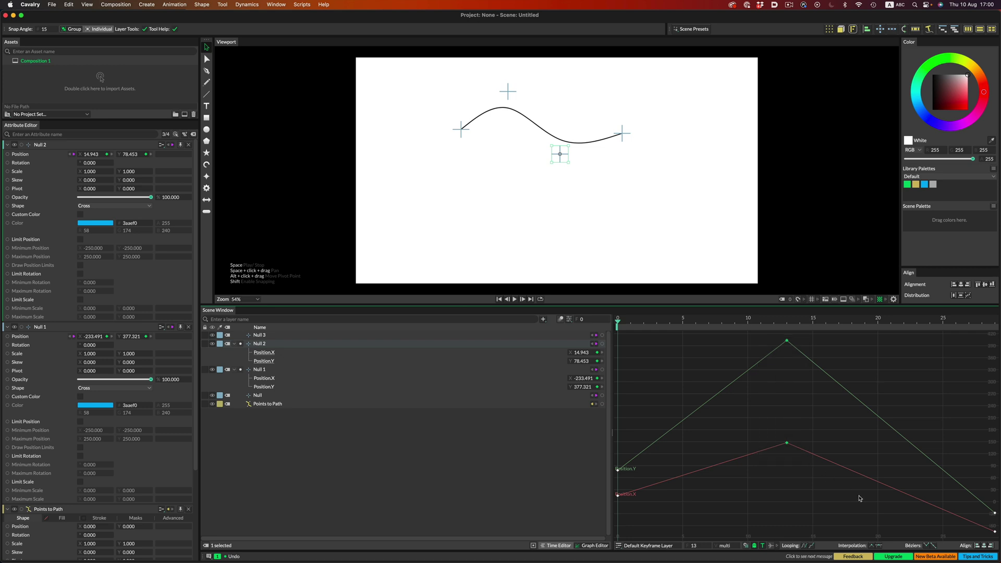
click(878, 545)
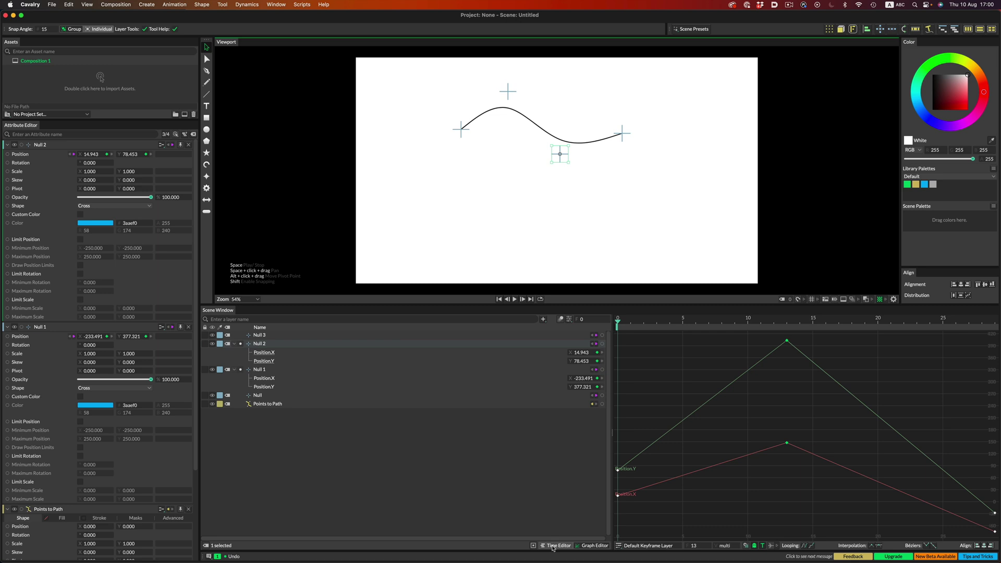
- Return to the Time Editor and replay the curve animation
click(555, 545)
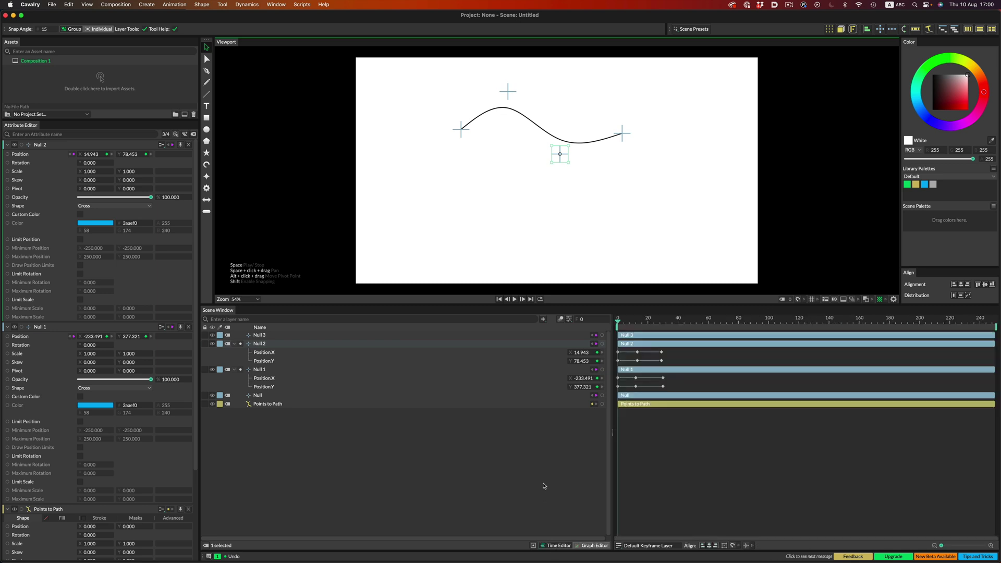
key(space)
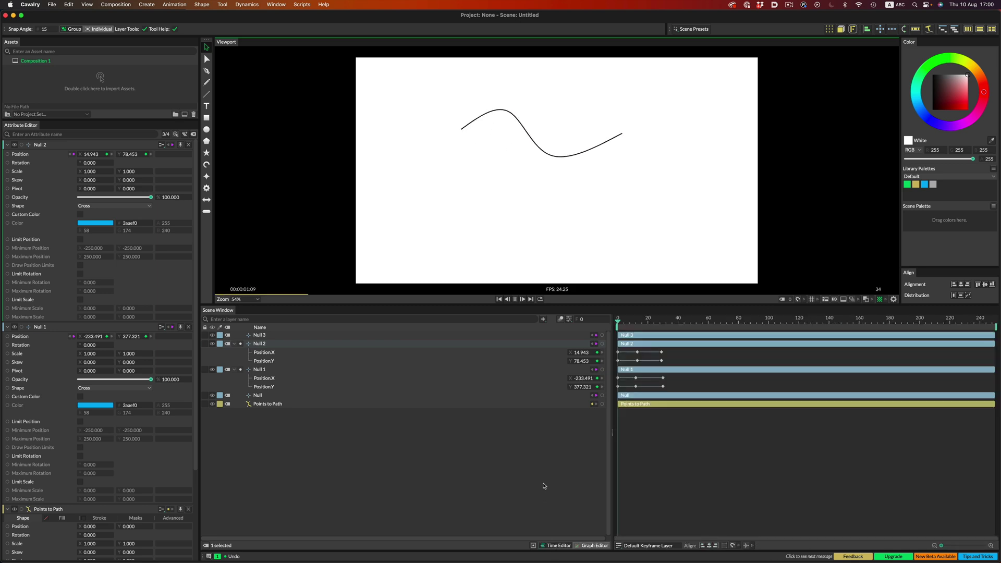
key(space)
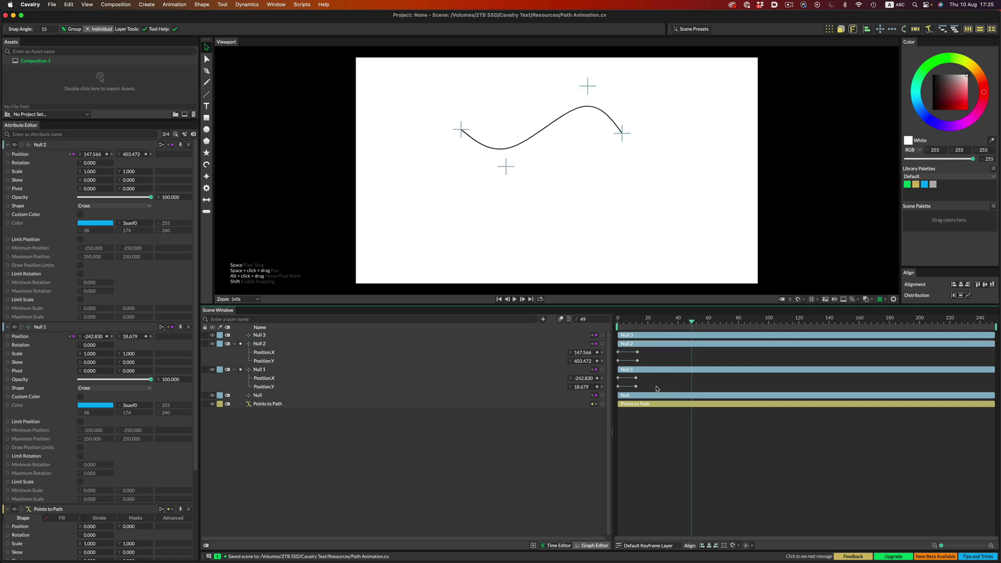
- Apply Spring Out Magic Easing to Null 2's Position X and Y keyframes at frame 0
drag(622, 325, 607, 321)
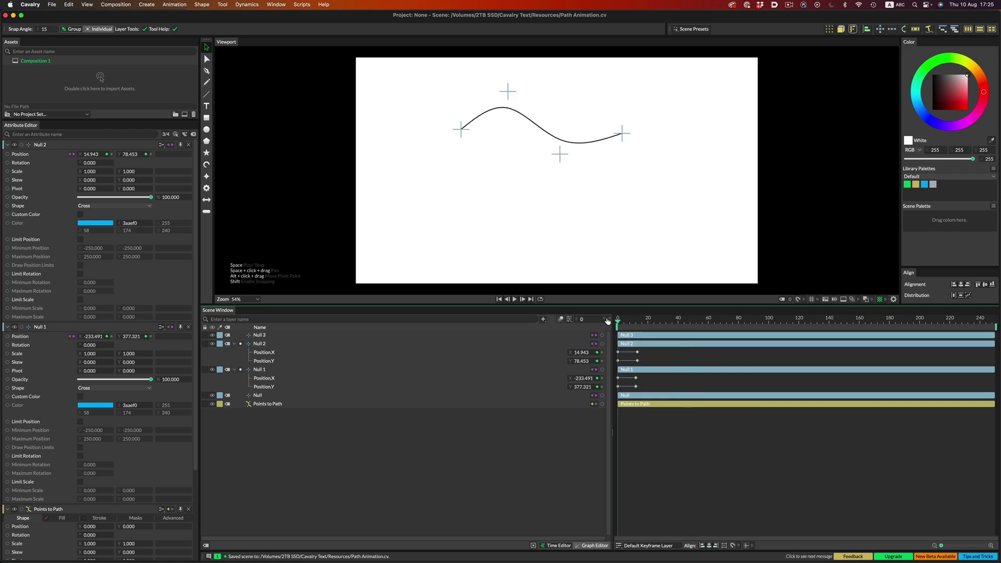
right_click(619, 362)
mouse_move(647, 384)
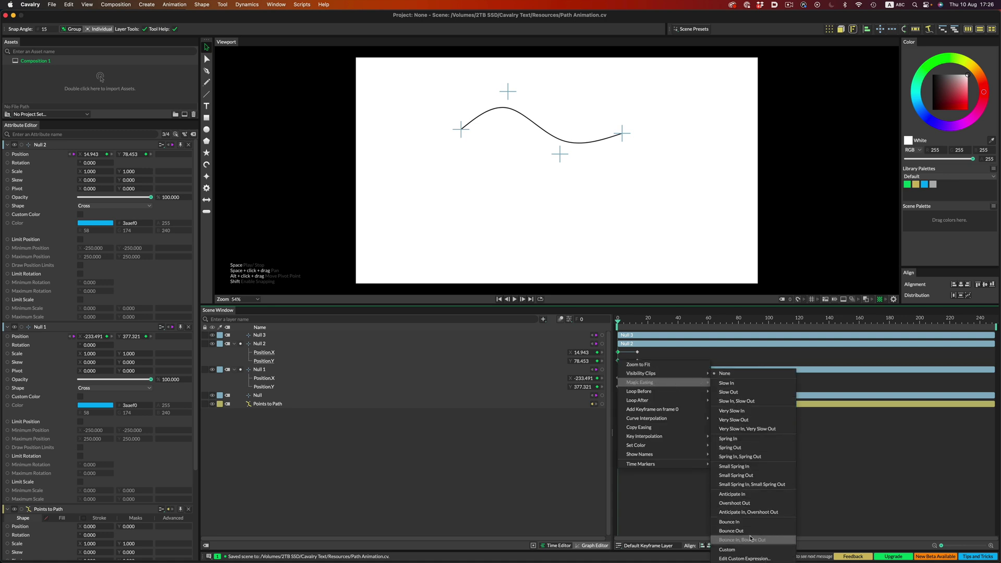
click(749, 450)
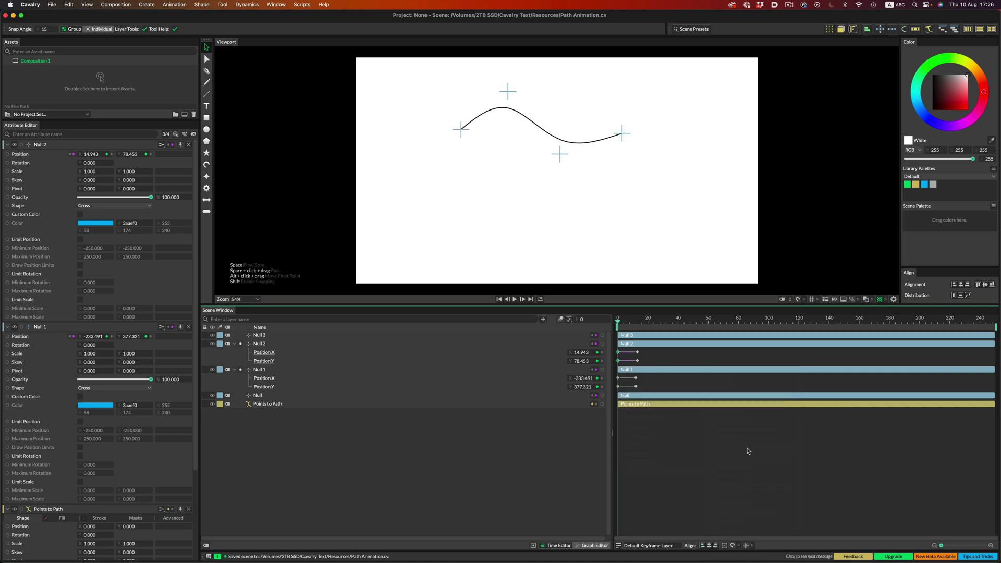
- Apply Spring Out Magic Easing to Null 1's Position X and Y keyframes at frame 0
right_click(618, 389)
mouse_move(651, 410)
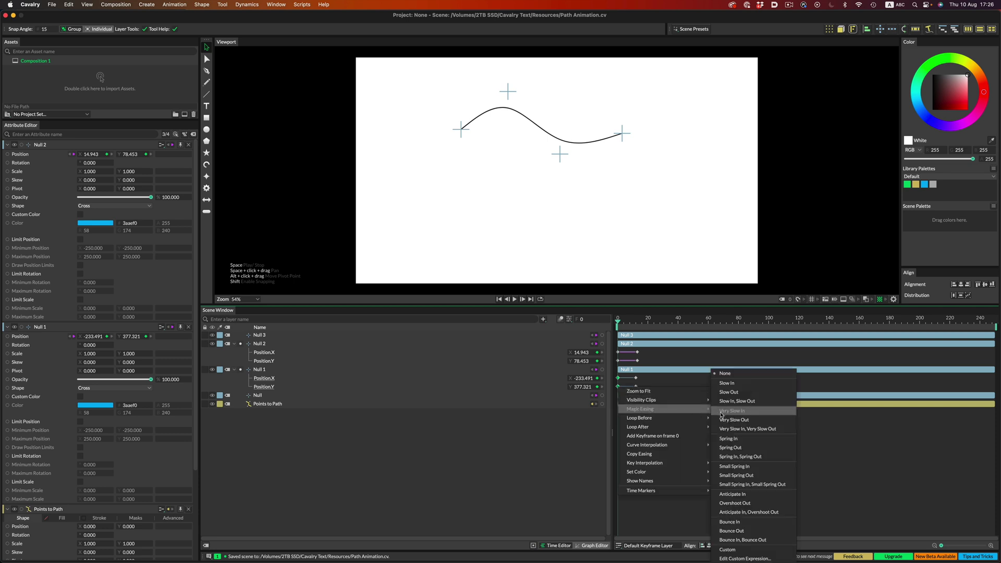
click(741, 448)
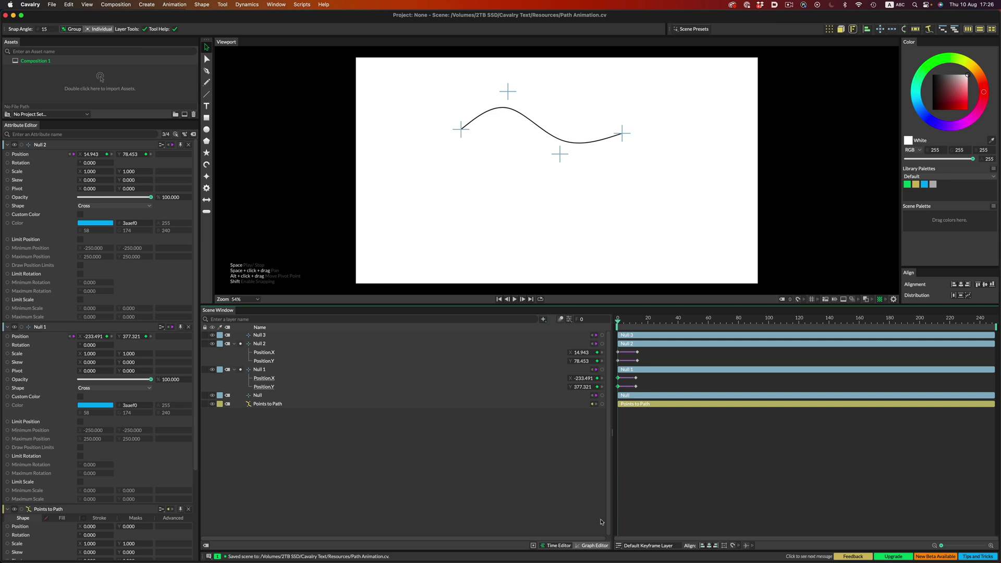
- Examine the Position easing curves of Null 1 and Null 2 in the Graph Editor, and return to the Time Editor
click(593, 546)
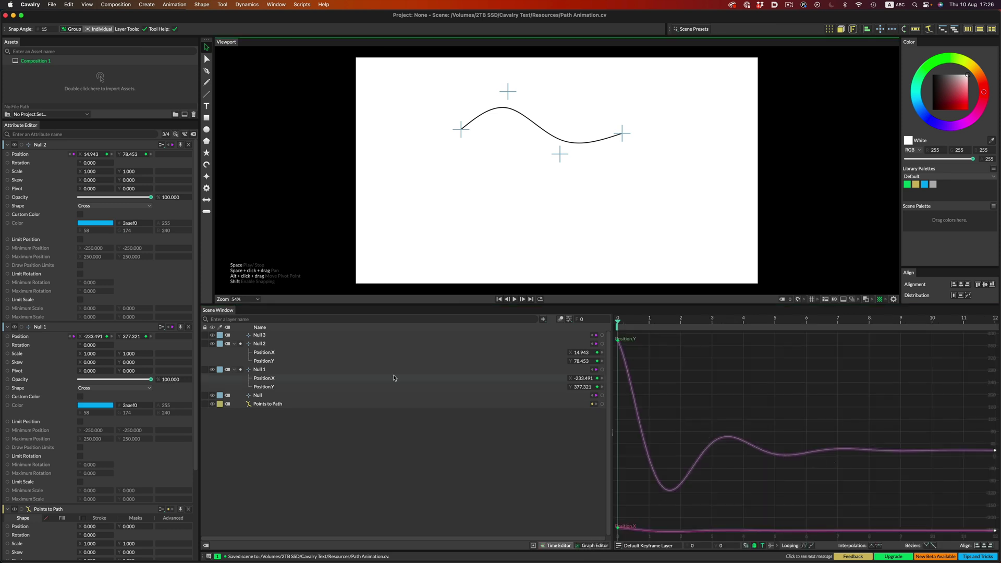
click(259, 344)
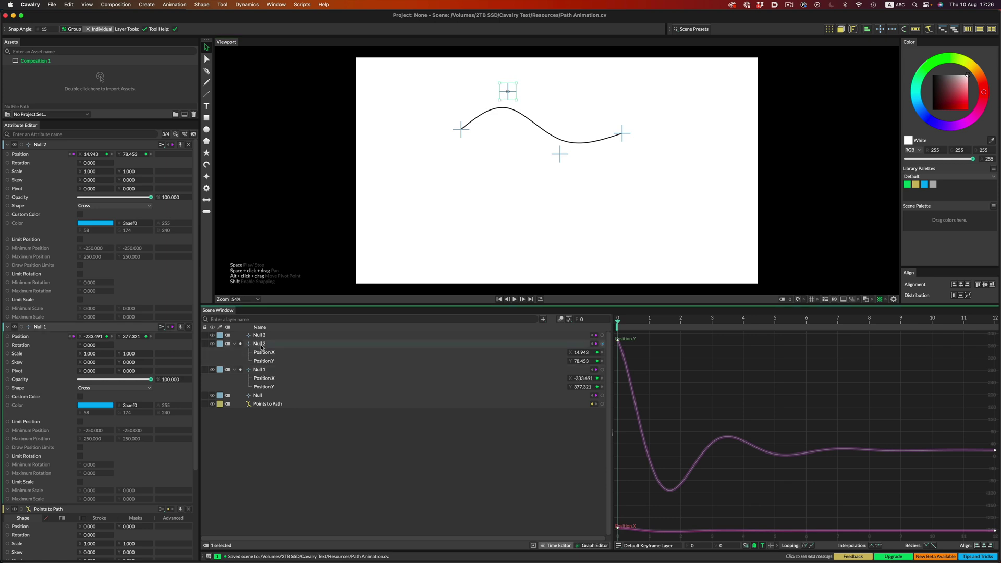
scroll(749, 439, down, 5)
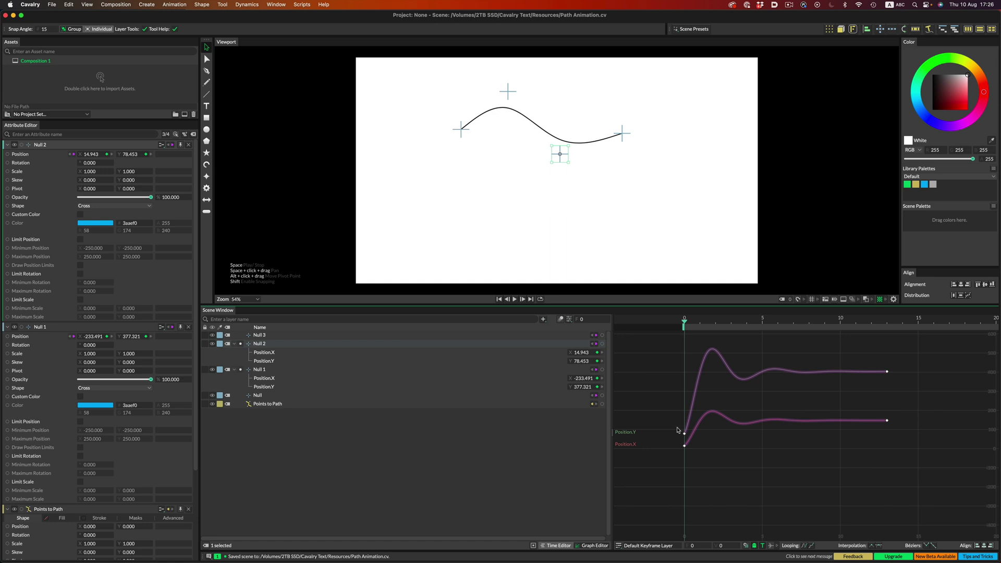
click(559, 545)
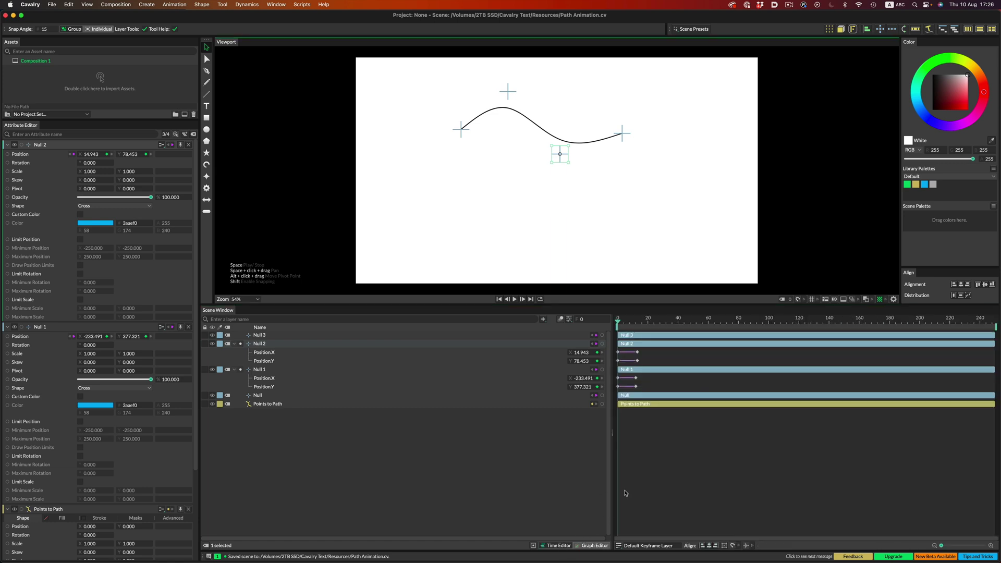
- Play the curve animation several times from frame 0 to review the spring easing
key(space)
key(space)
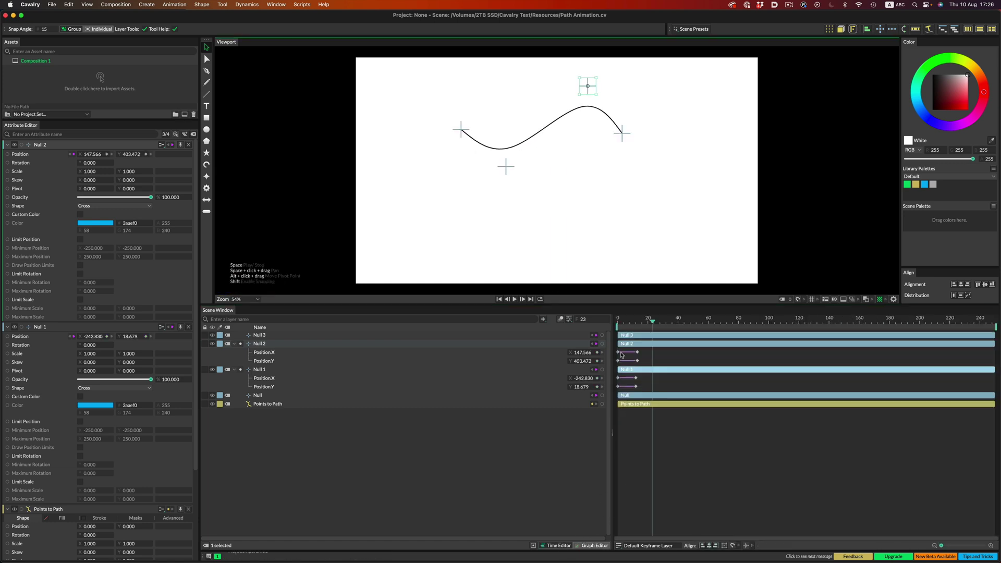
drag(623, 323, 607, 320)
key(space)
key(space)
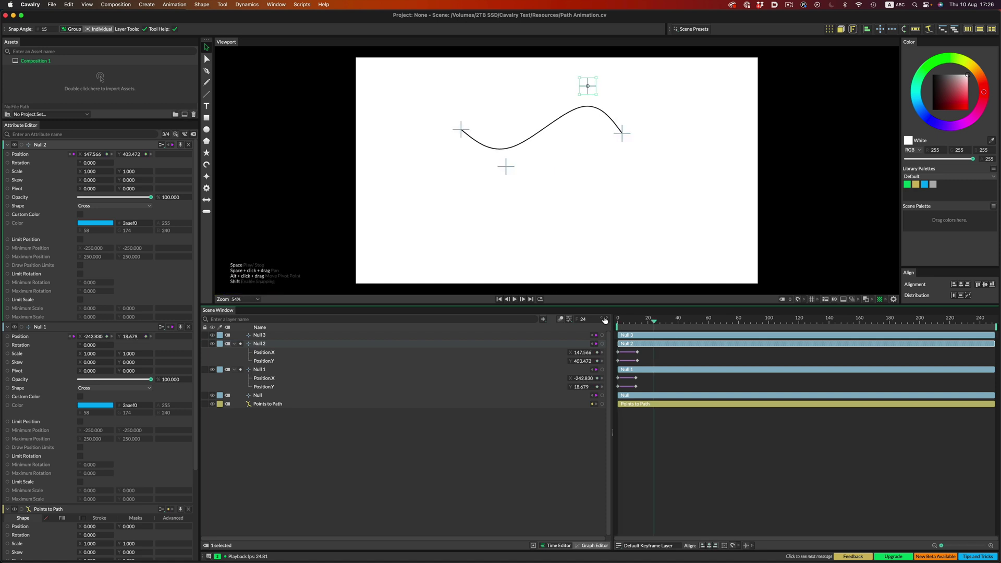
key(space)
key(space)
drag(608, 321, 602, 321)
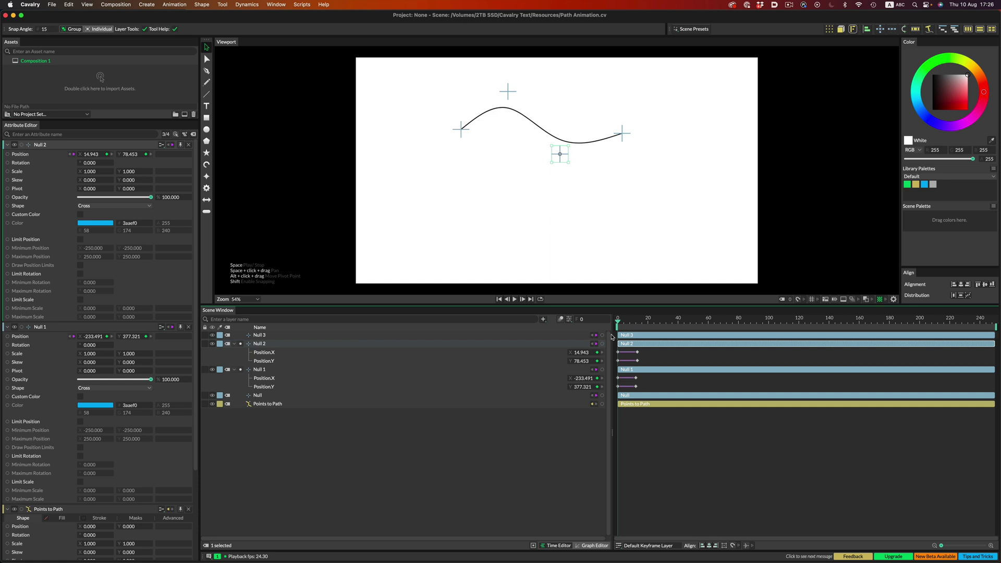
- Move the end Position keyframes of Null 2 to about frame 45 and Null 1 to about frame 51, and play the animation
drag(664, 354, 697, 387)
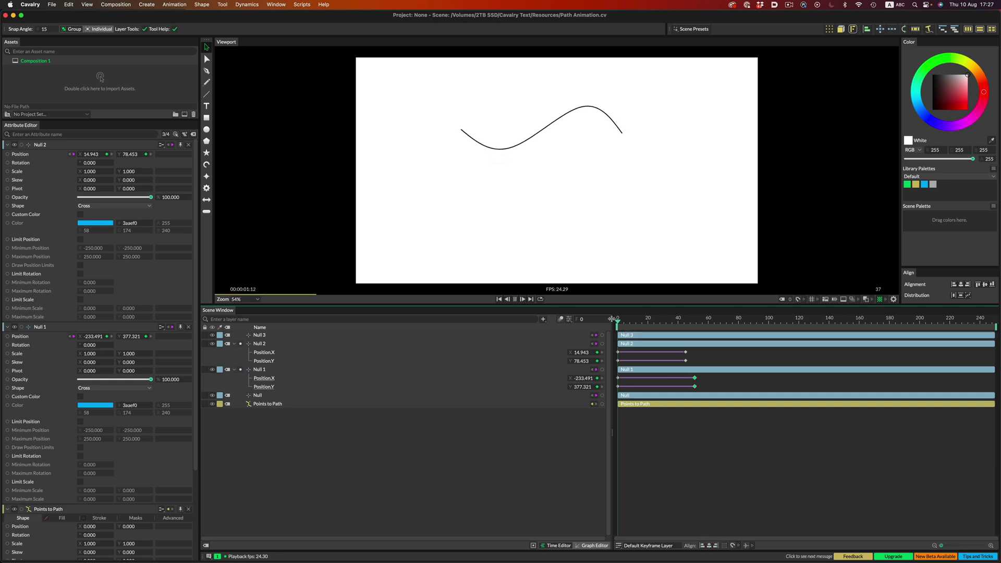
key(space)
click(625, 322)
key(space)
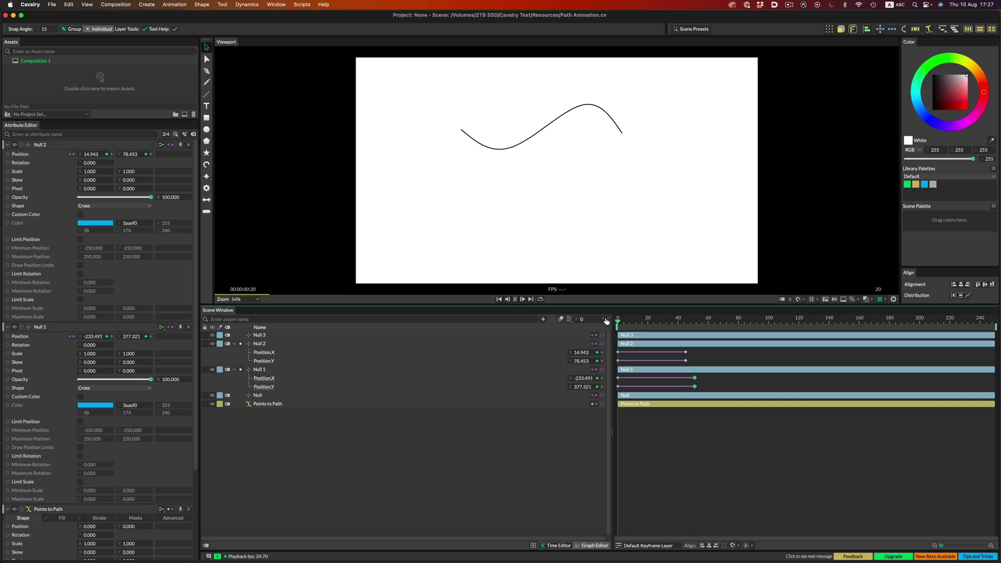
key(space)
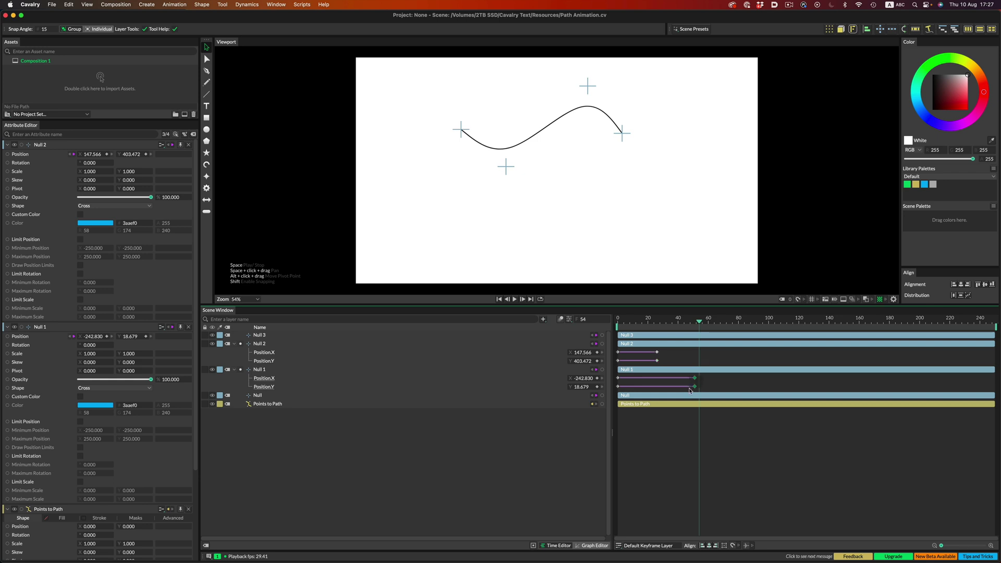
- Move Null 1's end Position keyframes to about frame 68 and play the animation from frame 0
drag(696, 388, 722, 388)
drag(626, 322, 604, 322)
key(space)
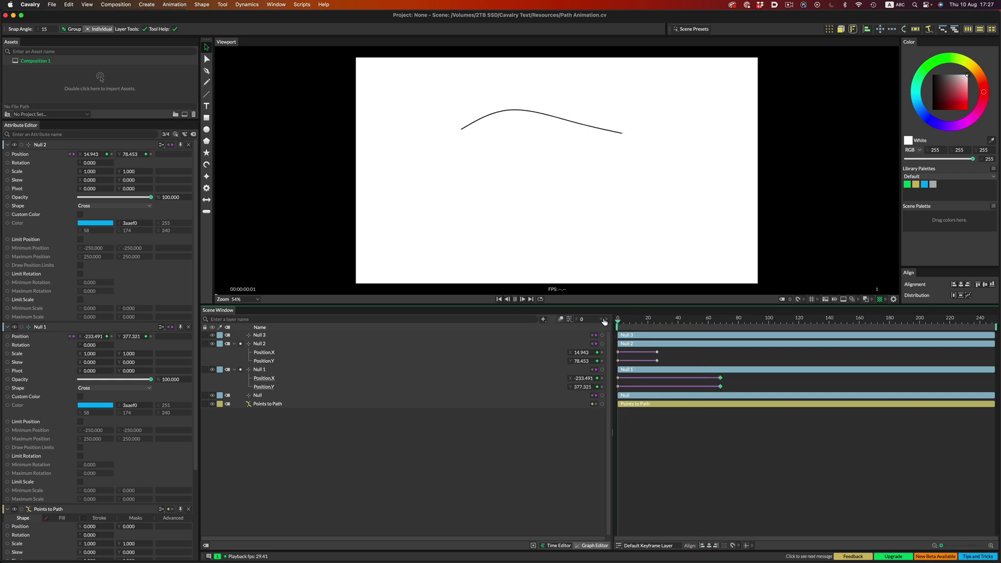
key(space)
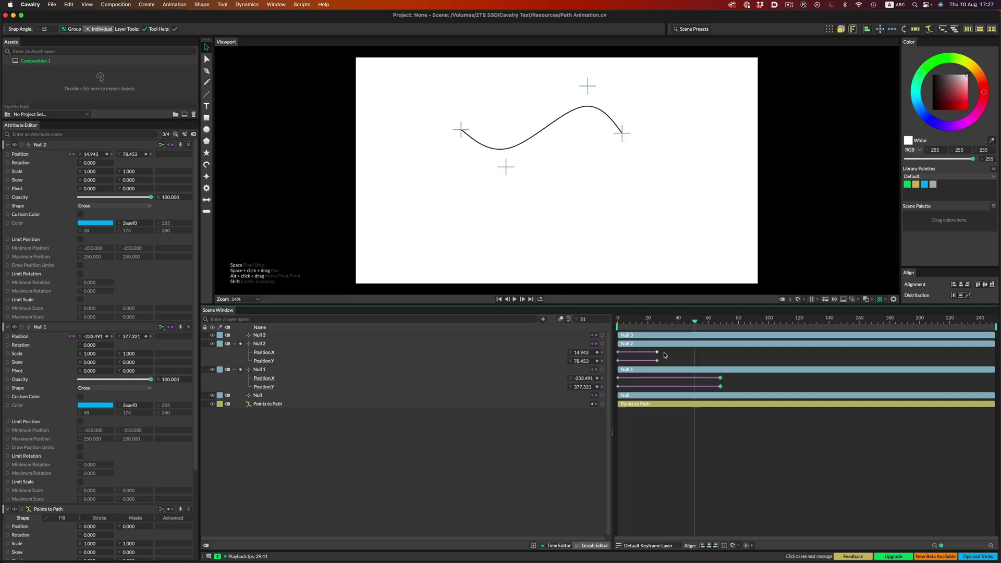
- Move Null 2's end Position keyframes to about frame 83 and play the animation from frame 0
drag(655, 360, 743, 360)
click(641, 321)
drag(635, 321, 606, 319)
key(space)
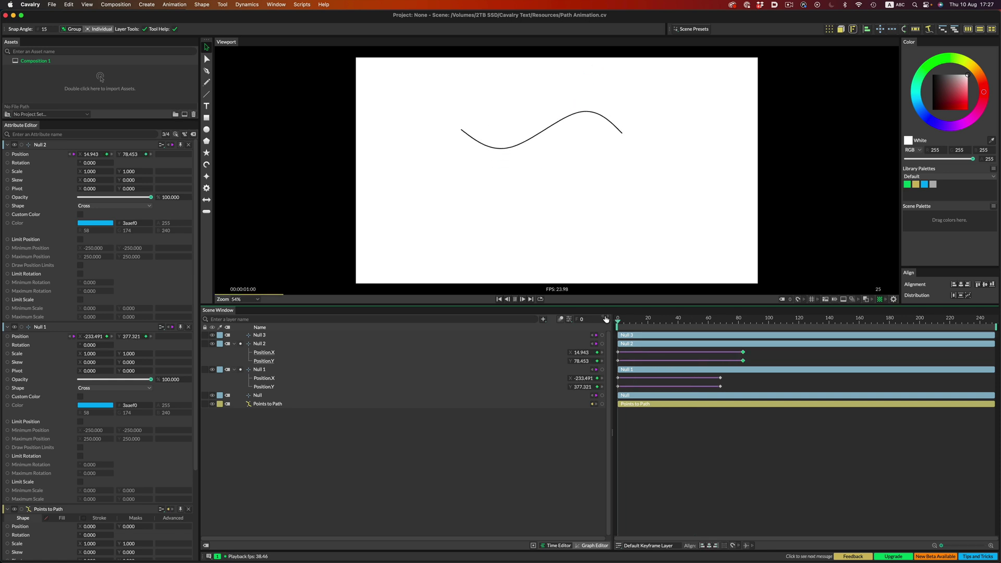
key(space)
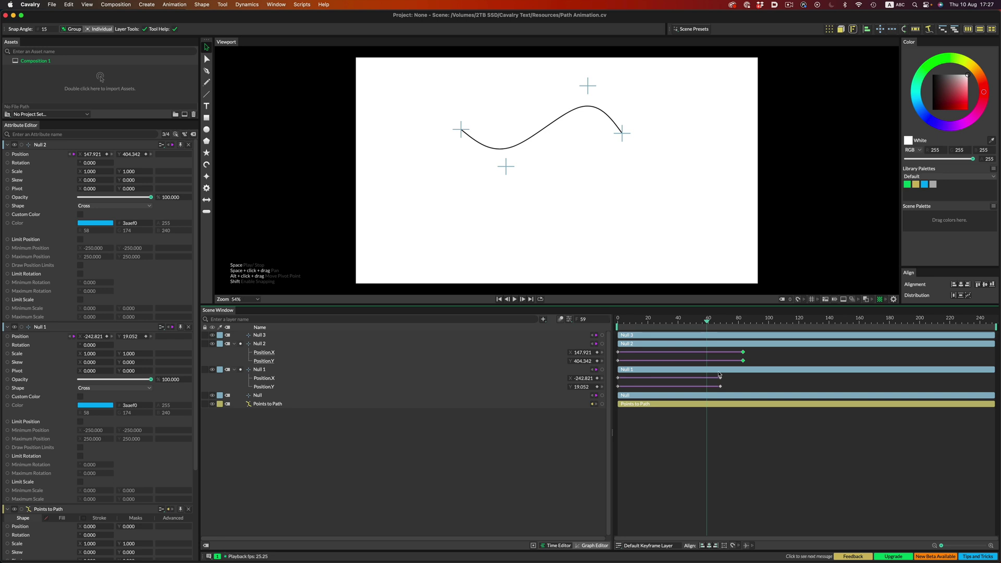
- Move the end Position keyframes of Null 1 to about frame 37 and Null 2 to about frame 50, and replay from frame 0
drag(720, 388, 676, 385)
drag(739, 363, 689, 363)
drag(621, 321, 599, 321)
key(space)
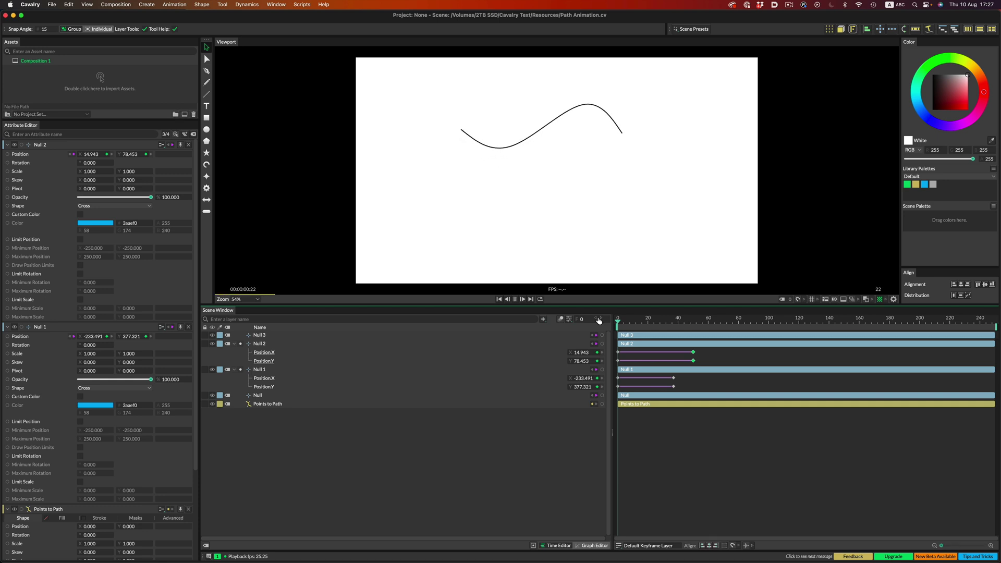
key(space)
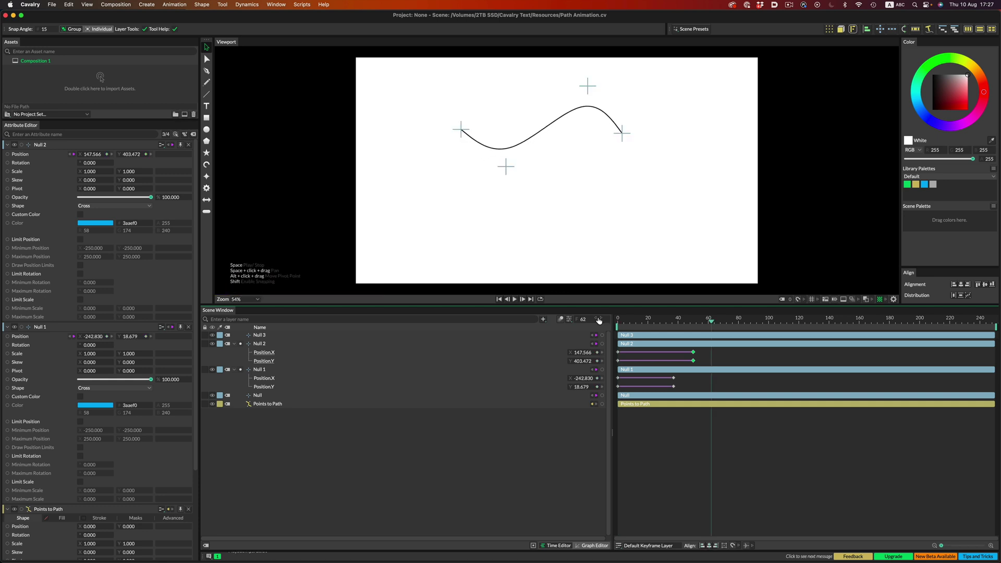
drag(619, 321, 609, 322)
key(space)
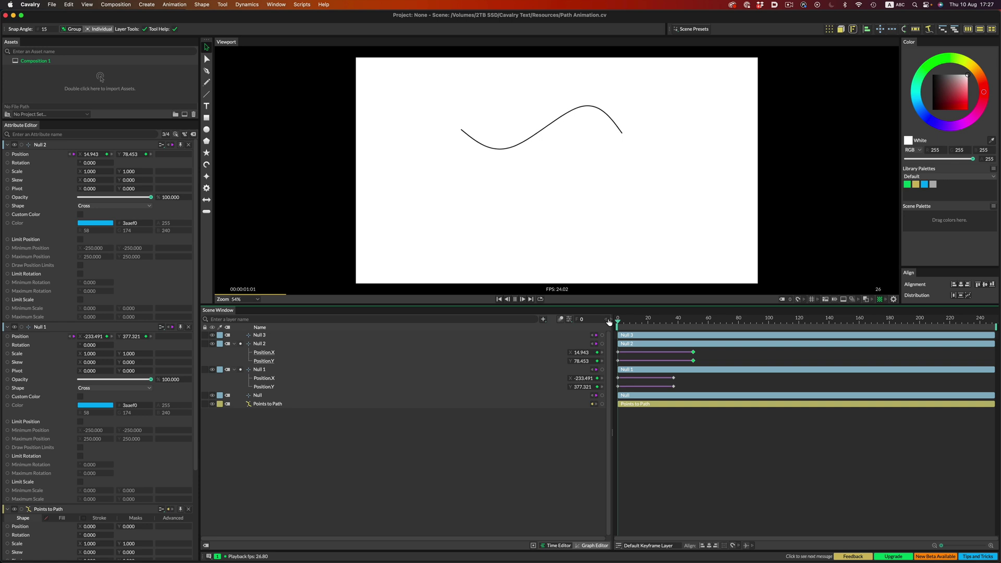
key(space)
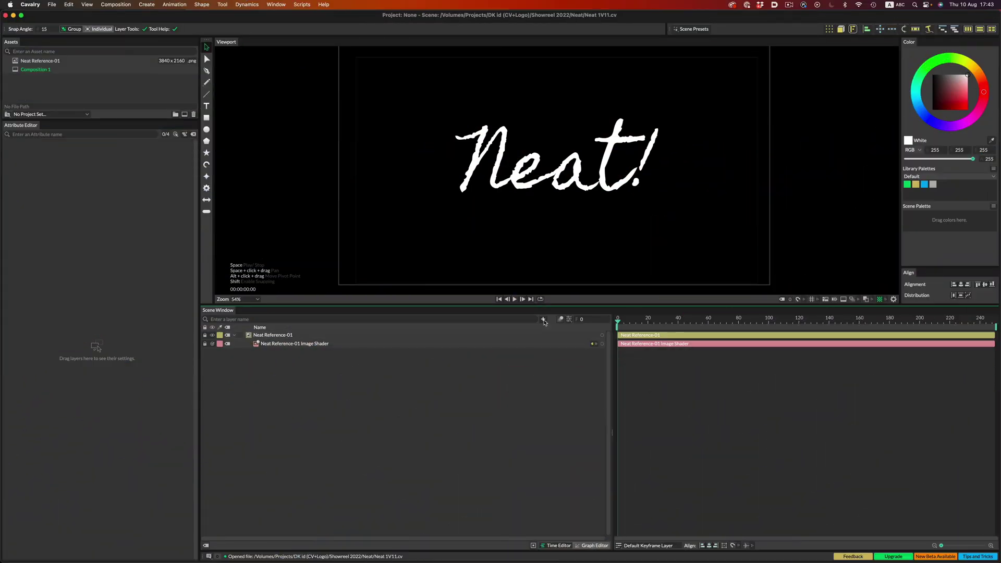
- Add a Points to Path shape and a Null to the Neat reference scene
click(544, 320)
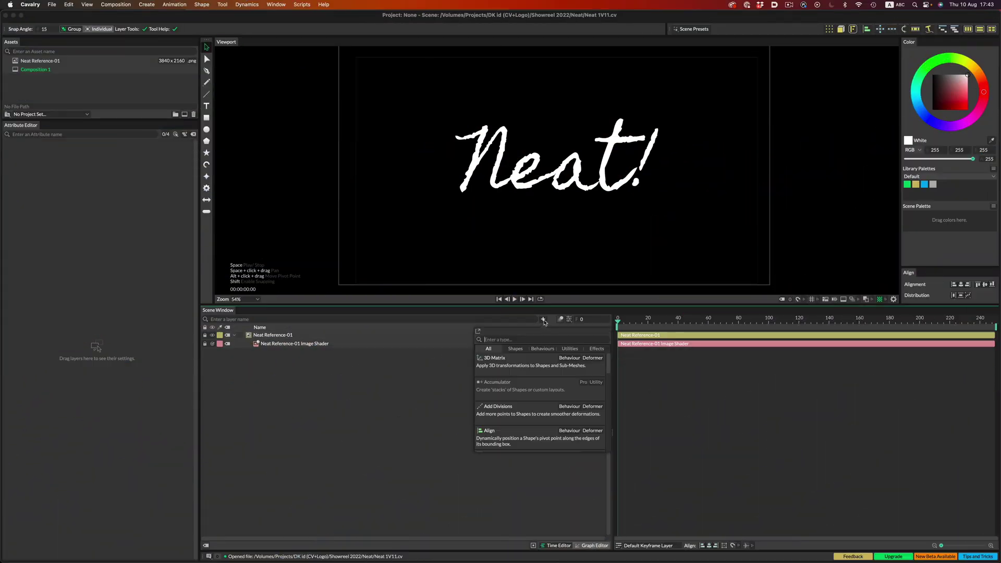
text(points)
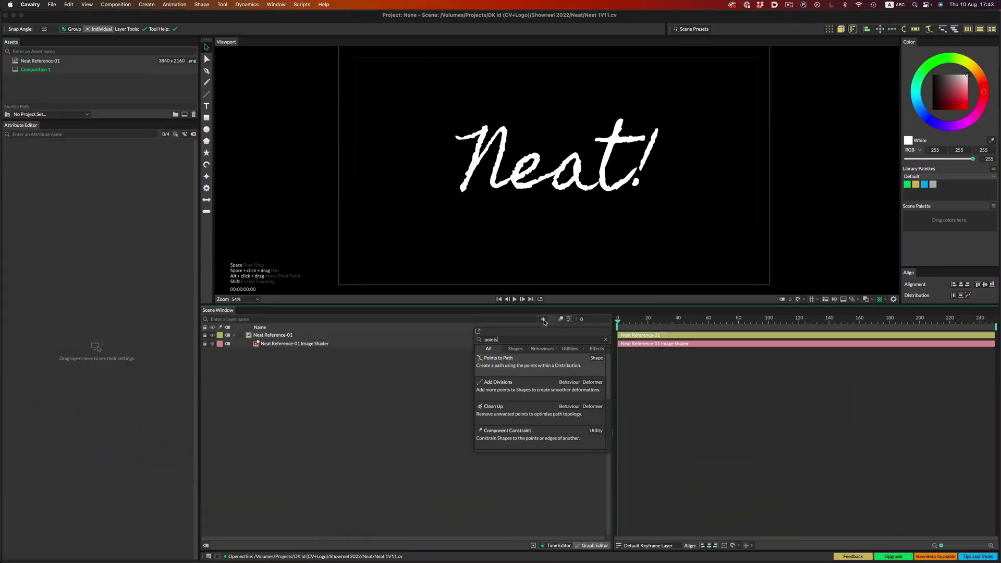
key(Return)
click(544, 320)
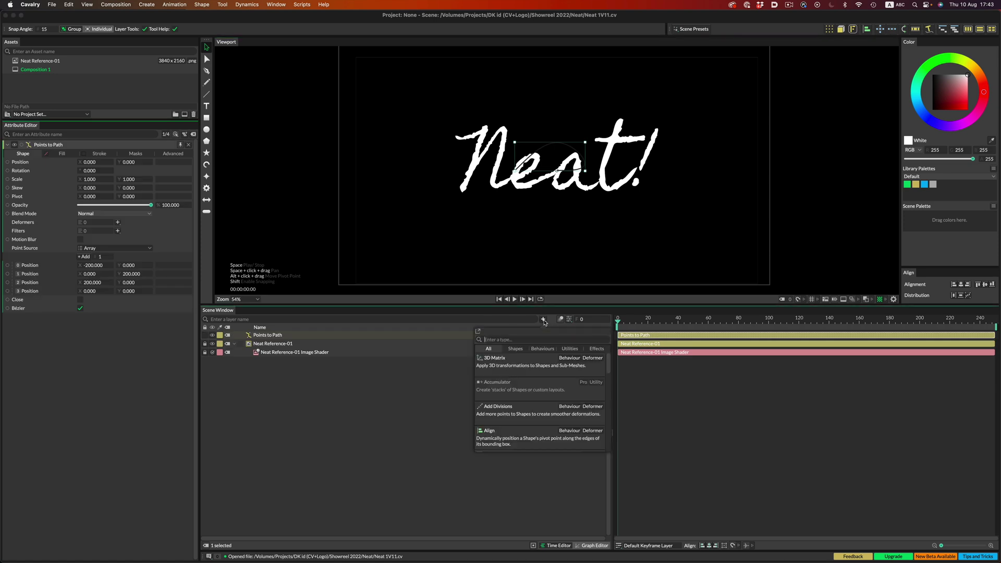
text(nul)
key(Return)
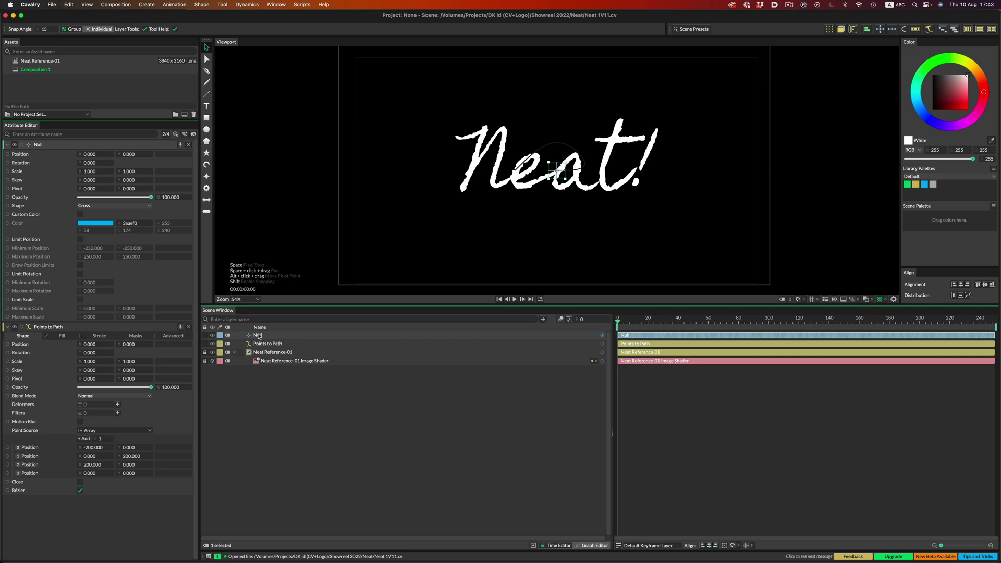
- Paste five copies of the Null and move them out of the parent null to the top level of the layer list
key(super+v)
key(super+v)
key(super+v)
key(super+v)
key(super+v)
click(271, 378)
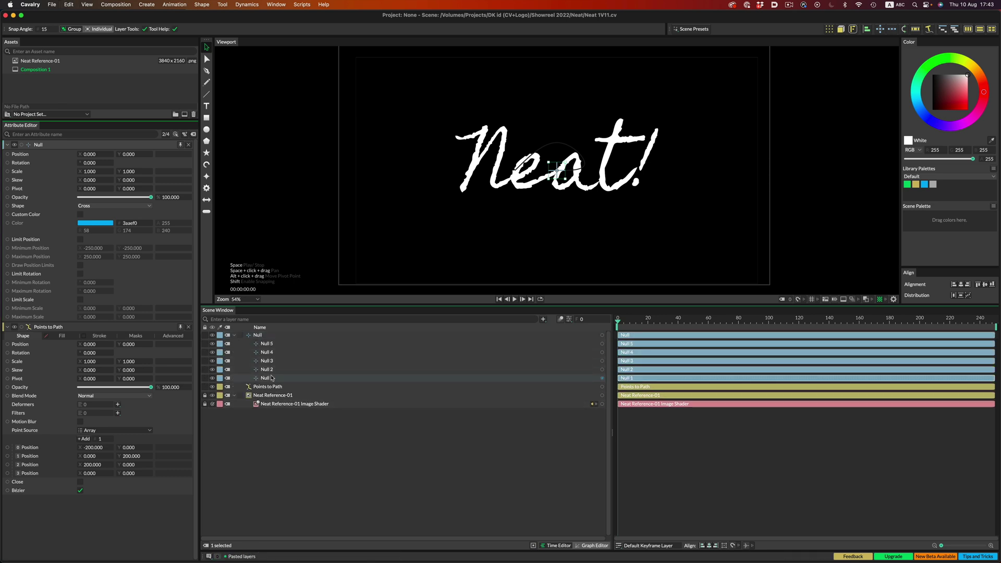
shift+click(267, 344)
drag(267, 344, 264, 335)
- Place the six nulls individually around the letter N of the reference image
click(260, 378)
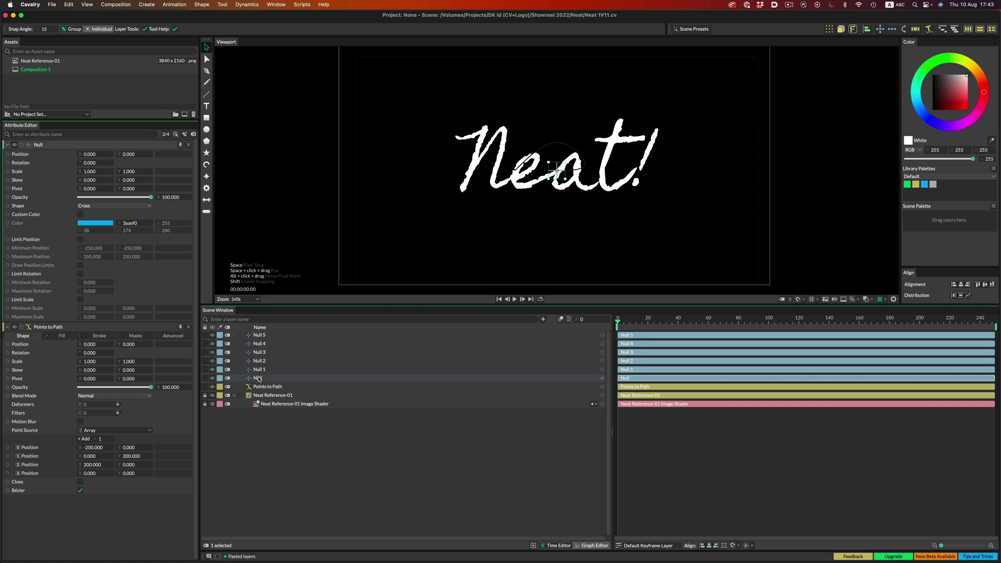
drag(557, 171, 492, 184)
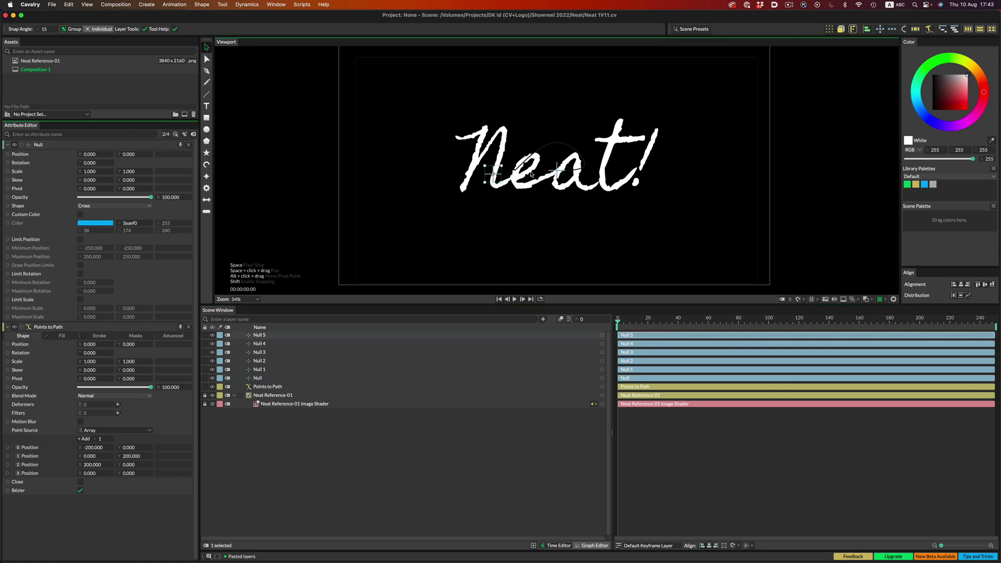
drag(557, 171, 505, 141)
click(551, 177)
drag(551, 177, 482, 151)
click(548, 179)
drag(527, 180, 477, 170)
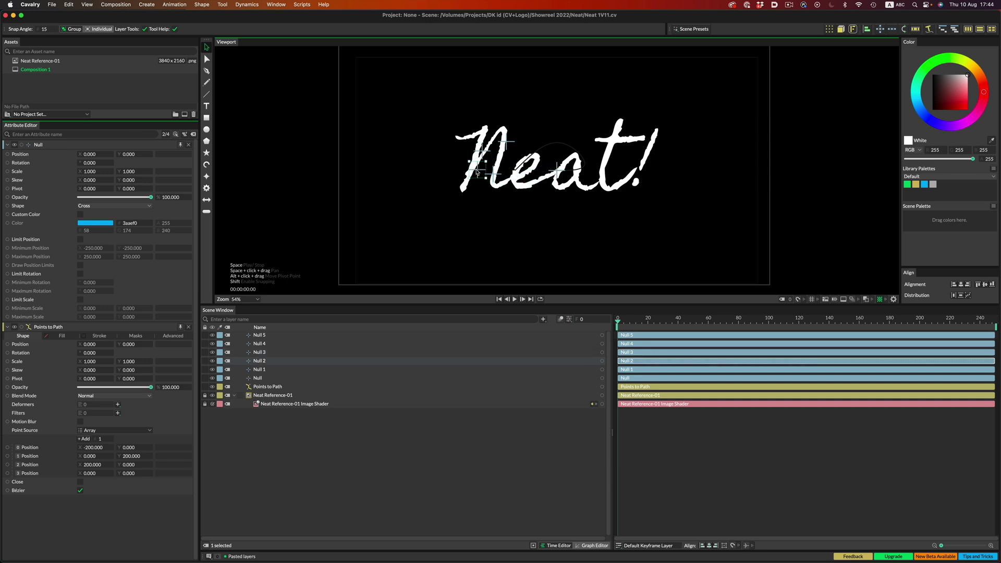
drag(557, 173, 491, 119)
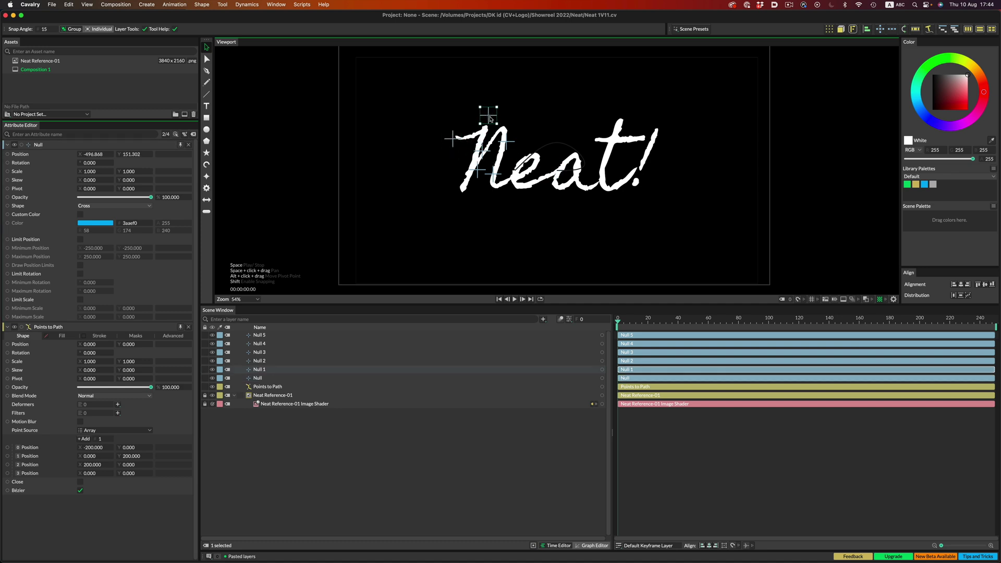
drag(483, 152, 460, 194)
drag(487, 154, 504, 183)
- Add two more points to the Points to Path array, making six points
click(266, 387)
click(85, 439)
click(85, 439)
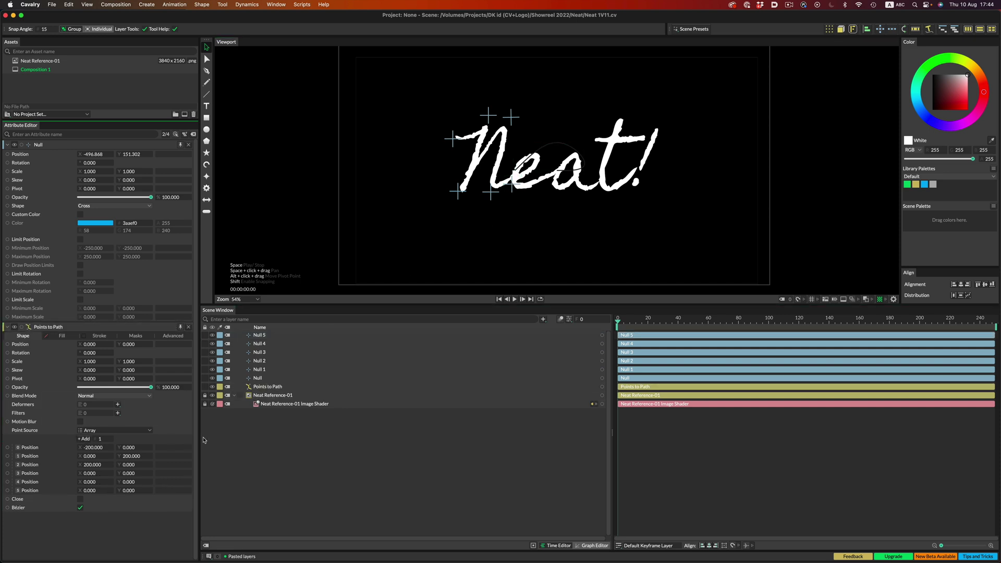
- Connect the Position of each null, from Null through Null 5, to array points 0 through 5 of Points to Path in order
click(256, 380)
drag(8, 154, 7, 448)
click(260, 370)
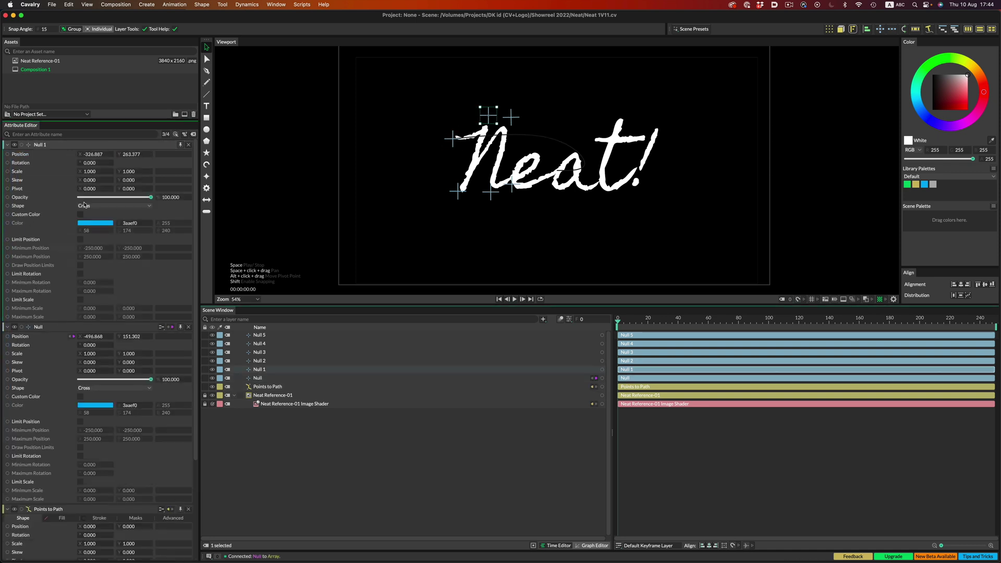
drag(8, 155, 8, 505)
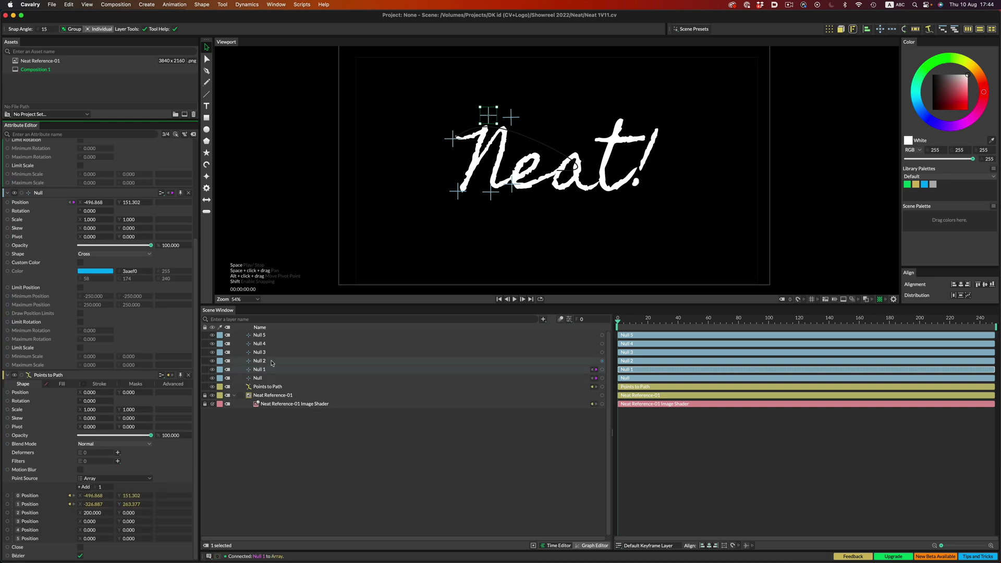
click(259, 361)
drag(24, 188, 8, 513)
click(259, 352)
drag(8, 155, 8, 539)
click(260, 343)
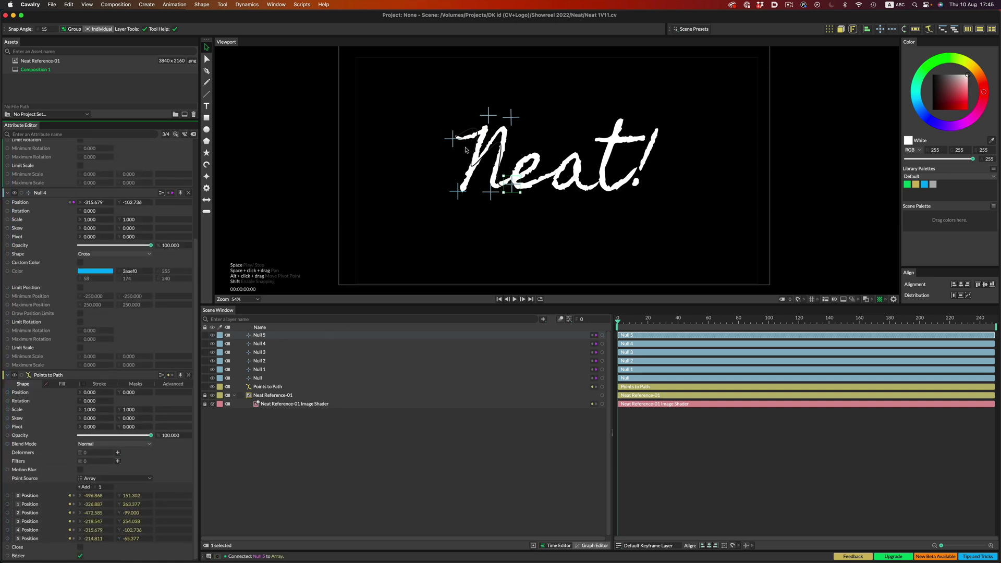
- Reposition the nulls around the reference lettering so that the Points to Path curve traces the strokes of the letter N
scroll(462, 151, up, 5)
drag(435, 137, 445, 132)
drag(503, 89, 529, 81)
drag(447, 238, 424, 261)
scroll(425, 261, down, 4)
drag(523, 227, 557, 180)
drag(532, 92, 531, 82)
drag(547, 98, 560, 61)
drag(522, 192, 508, 209)
drag(546, 183, 556, 167)
click(509, 212)
drag(531, 85, 534, 89)
drag(458, 232, 454, 246)
drag(534, 89, 513, 111)
drag(461, 241, 533, 92)
drag(563, 54, 546, 83)
drag(480, 196, 463, 236)
mouse_move(514, 107)
mouse_down()
mouse_move(502, 121)
mouse_move(528, 97)
mouse_up()
drag(546, 83, 546, 71)
drag(559, 169, 525, 183)
drag(546, 70, 552, 65)
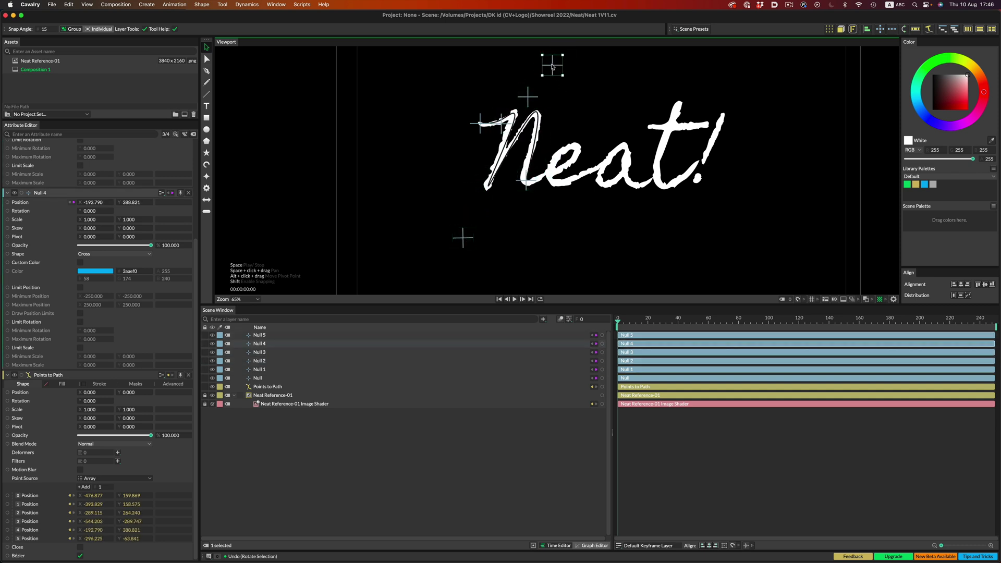
drag(470, 241, 466, 243)
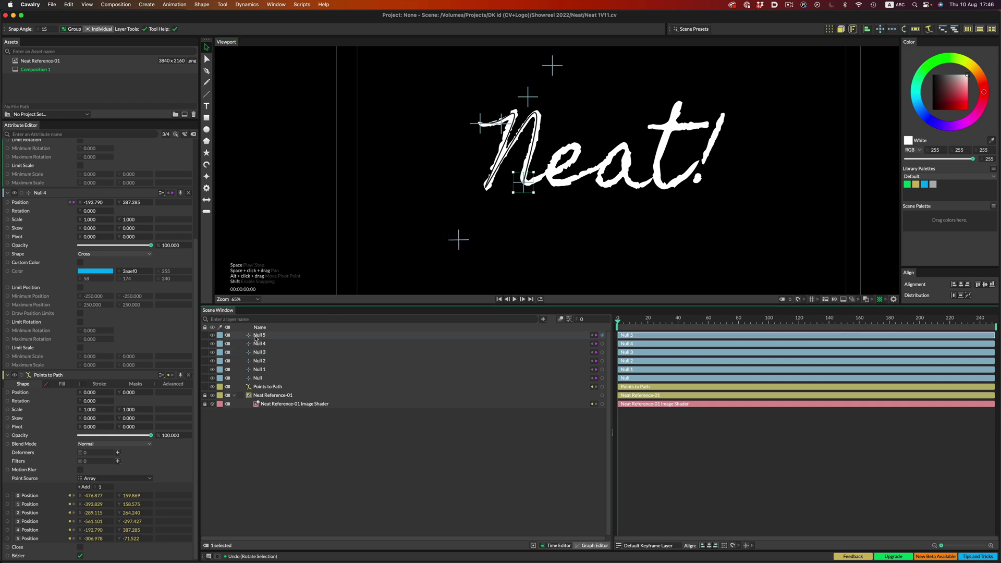
- Paste a seventh null, move it out of Null 5 to the top level, and place it on the letter e
key(ctrl+v)
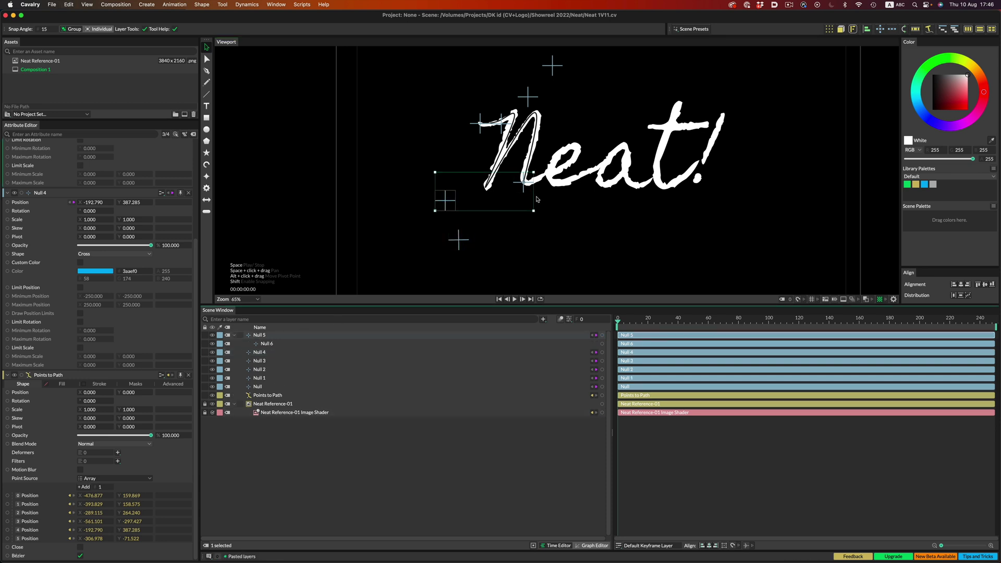
drag(263, 343, 264, 334)
drag(445, 200, 569, 166)
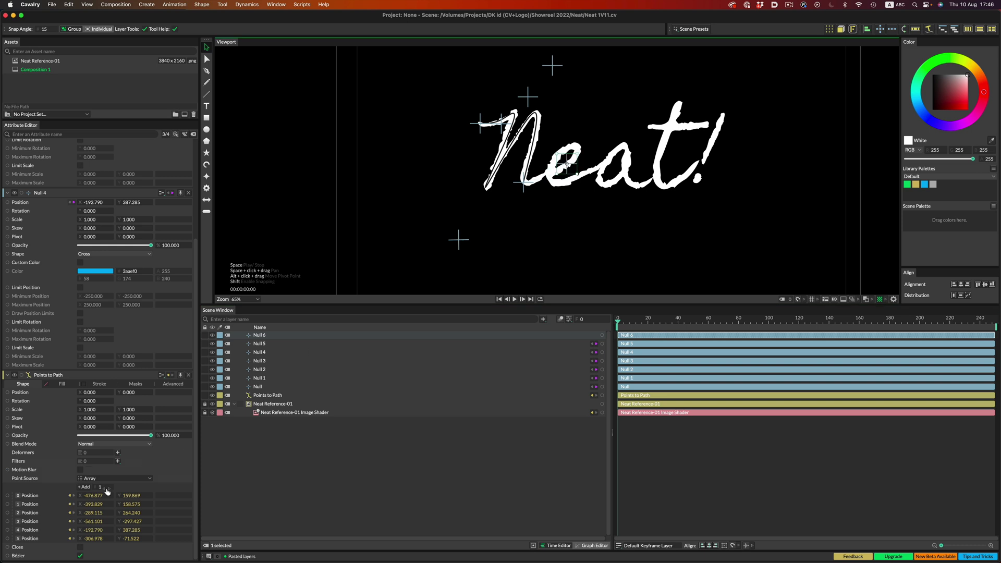
- Add a seventh point to the Points to Path array and connect the Position of Null 6 to array point 6
scroll(87, 488, up, 3)
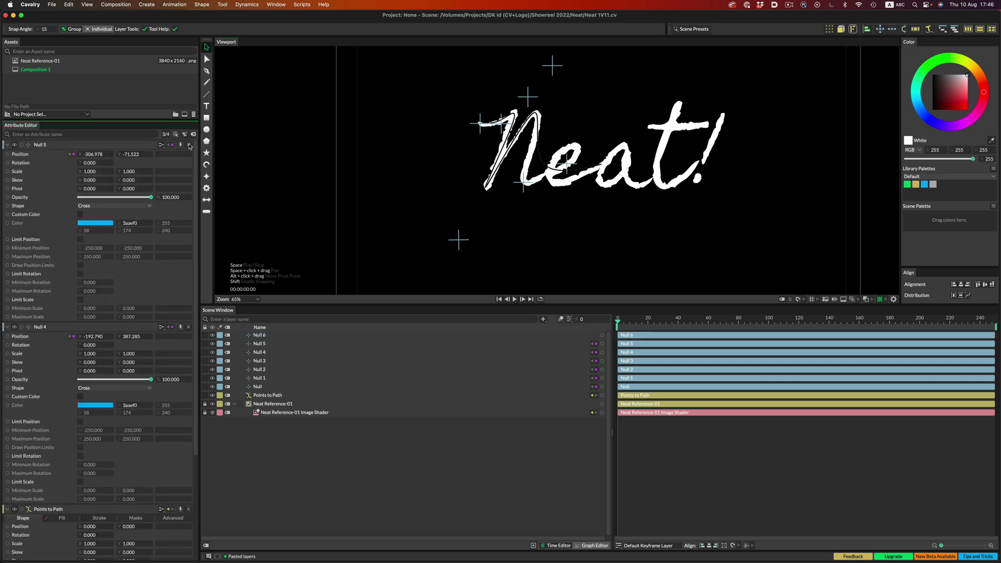
click(267, 395)
click(263, 335)
drag(7, 154, 8, 500)
- Fine-tune the nulls below and above the letter so the curve follows the N, and hide the Neat Reference-01 image
drag(527, 186, 508, 212)
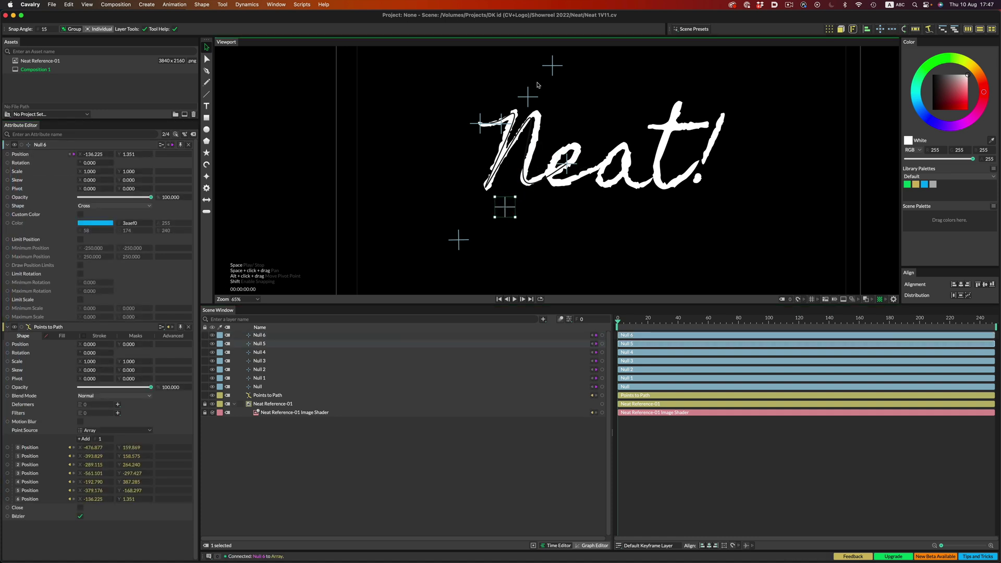
drag(563, 56, 564, 57)
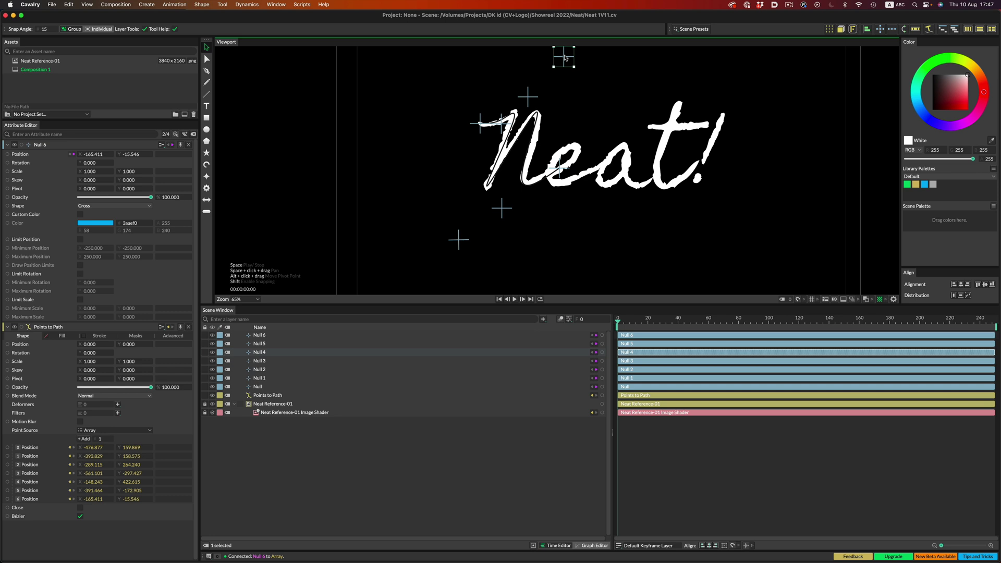
click(213, 405)
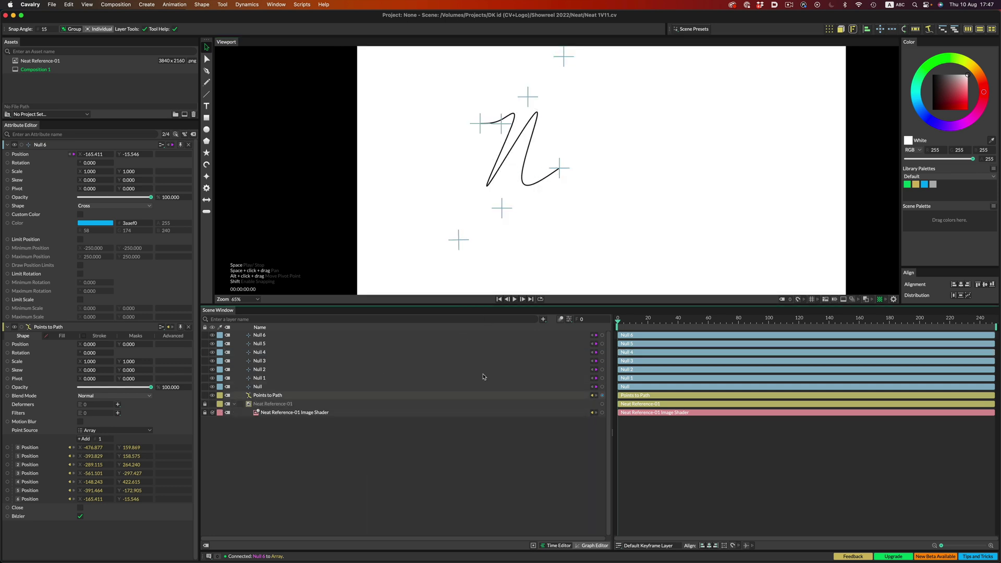
scroll(562, 214, down, 2)
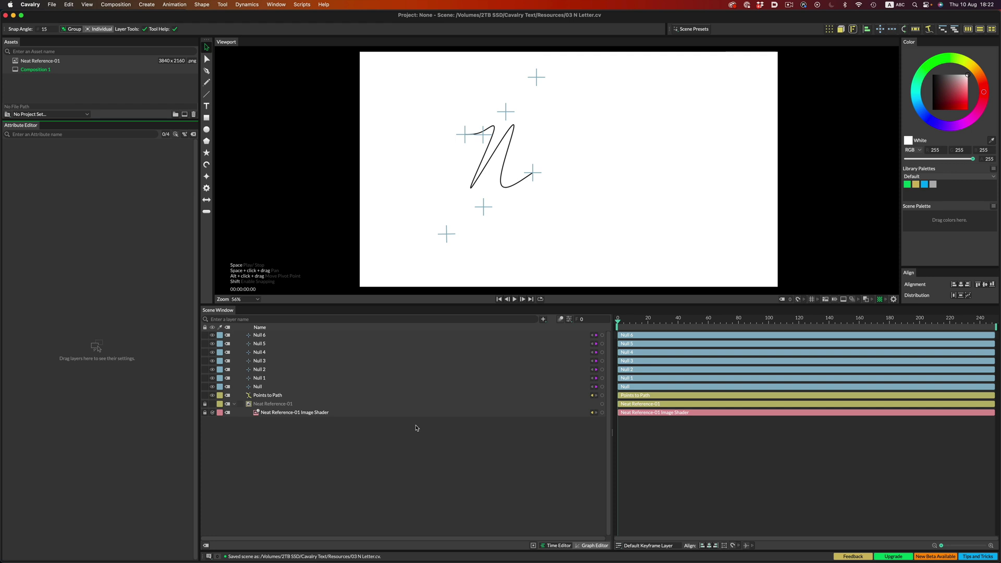
- Rename the path layer Text Points to Path and prefix all seven null names with N, from N Null to N Null 6
click(271, 397)
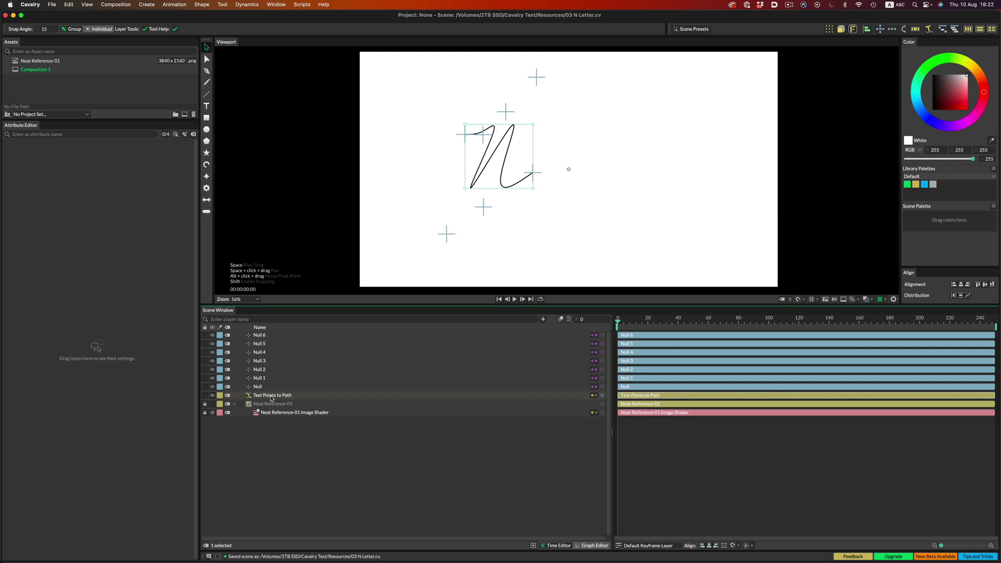
click(260, 387)
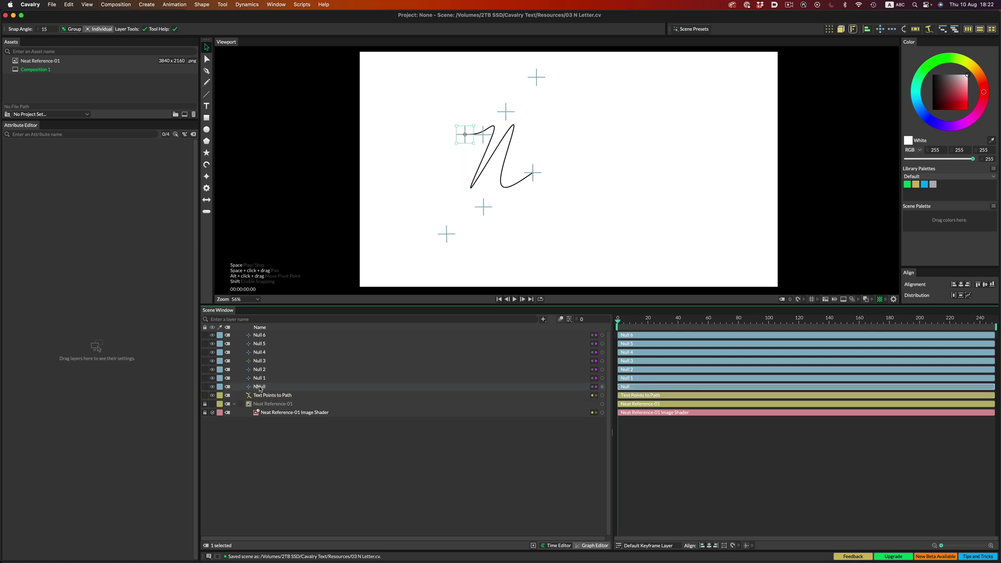
click(260, 379)
click(260, 370)
click(261, 361)
click(261, 353)
click(262, 344)
click(260, 336)
- Create a group, move all seven N nulls into it, rename the group N Nulls, and collapse it
click(544, 320)
text(group)
key(Return)
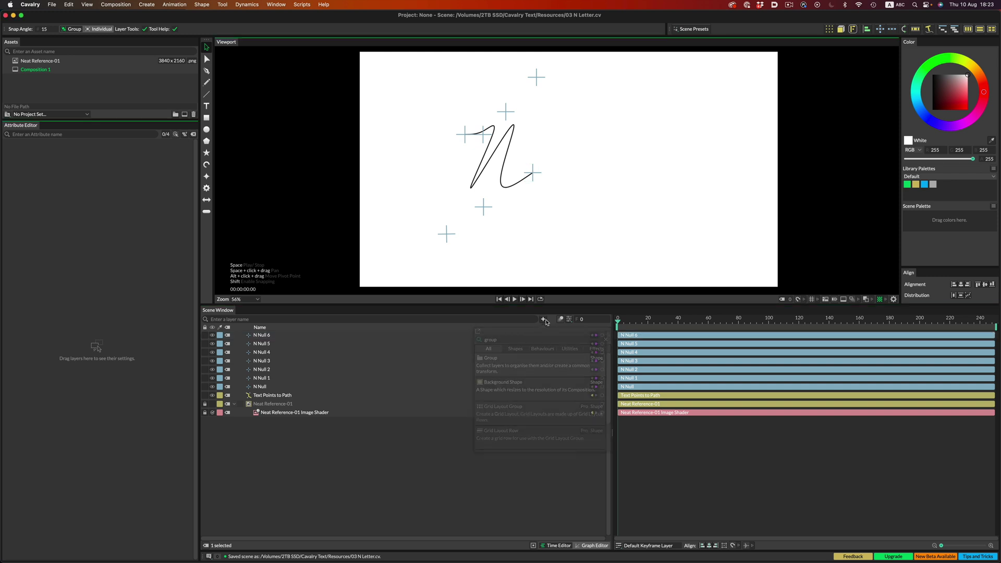
click(259, 395)
shift+click(261, 344)
drag(262, 344, 261, 337)
double_click(261, 337)
text(N Nulls)
key(Return)
click(234, 335)
click(283, 411)
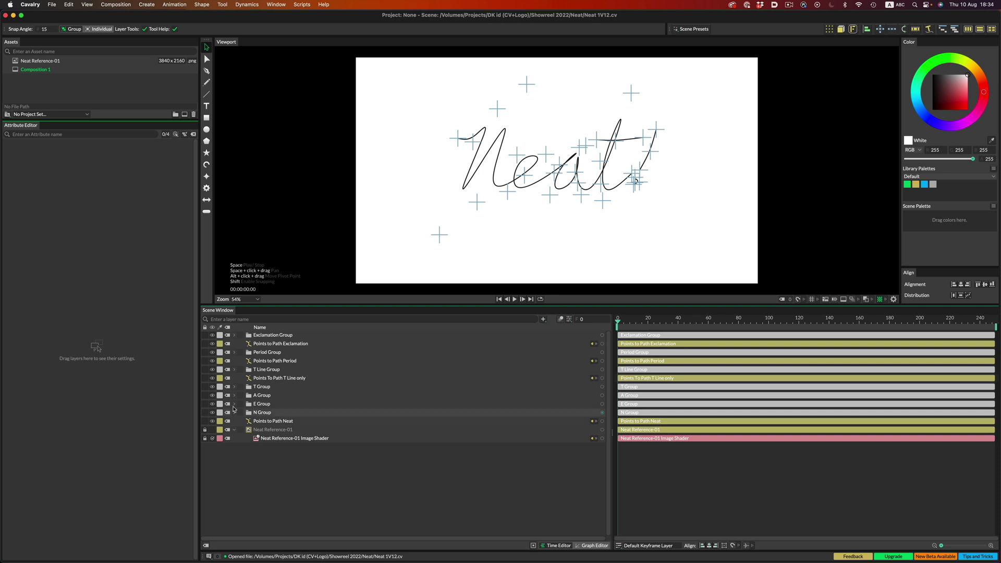
- Hide all layers of the Neat 1V12 scene, and show Points to Path Neat with the N, E, A and T groups one by one
drag(213, 335, 213, 434)
click(213, 422)
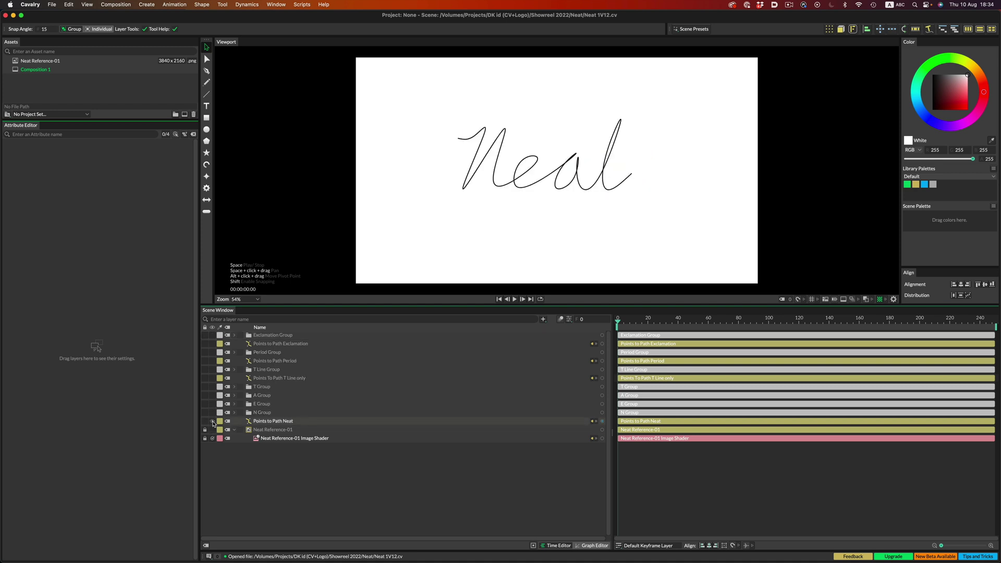
click(212, 413)
click(212, 405)
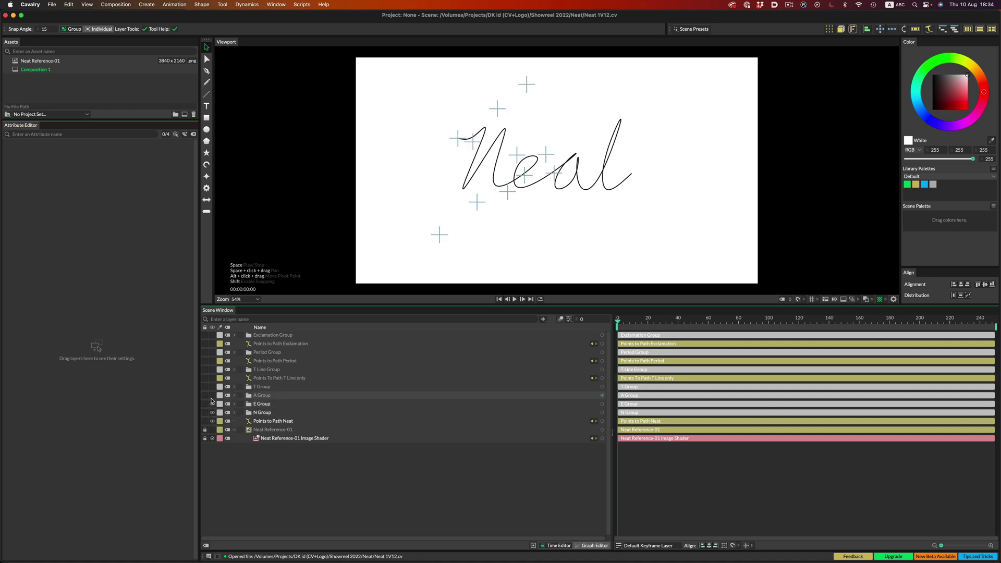
click(213, 396)
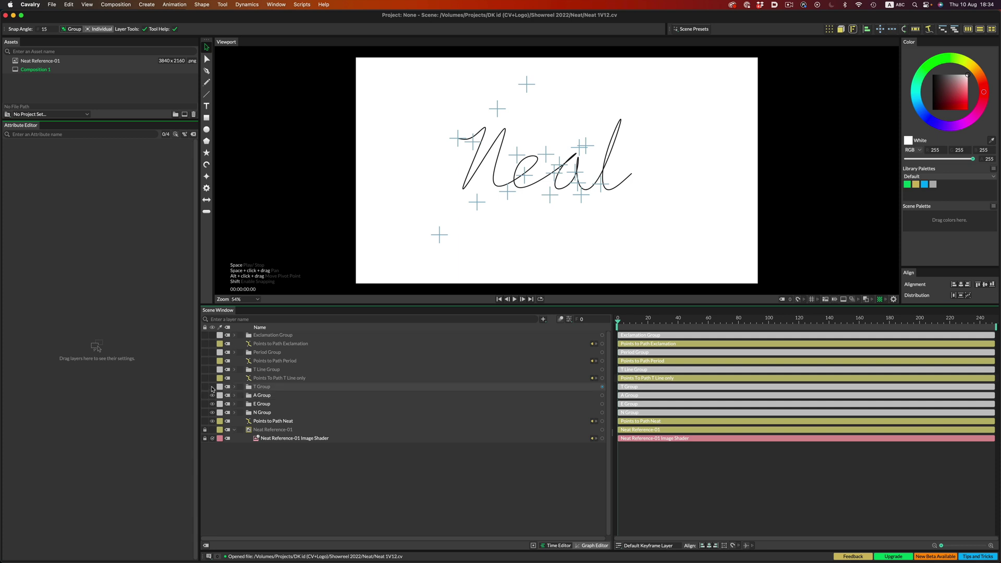
click(212, 387)
- Toggle the N, E, A and T groups off and on again to review which nulls shape each letter
click(212, 387)
click(212, 396)
click(212, 405)
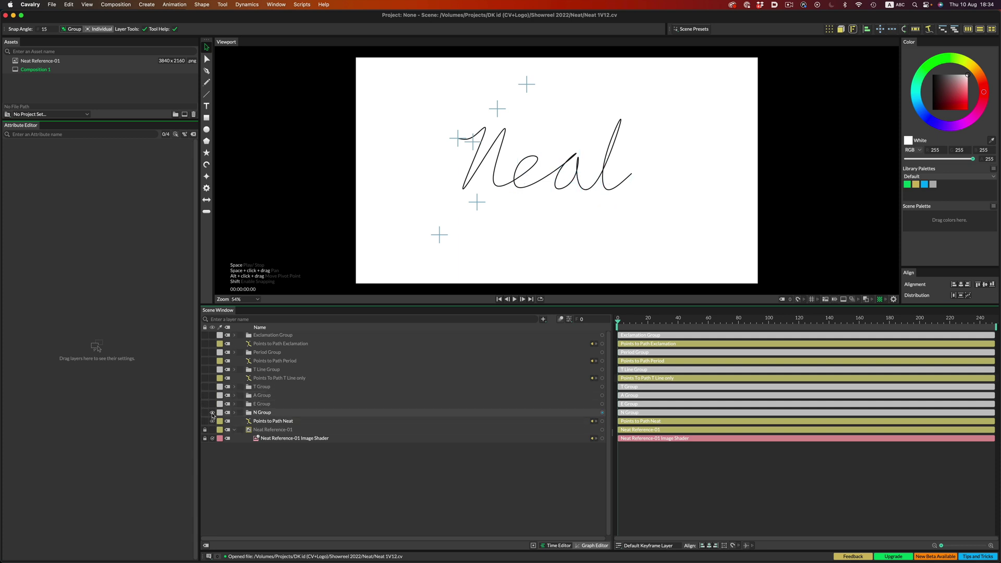
click(212, 413)
click(212, 405)
click(212, 395)
click(212, 387)
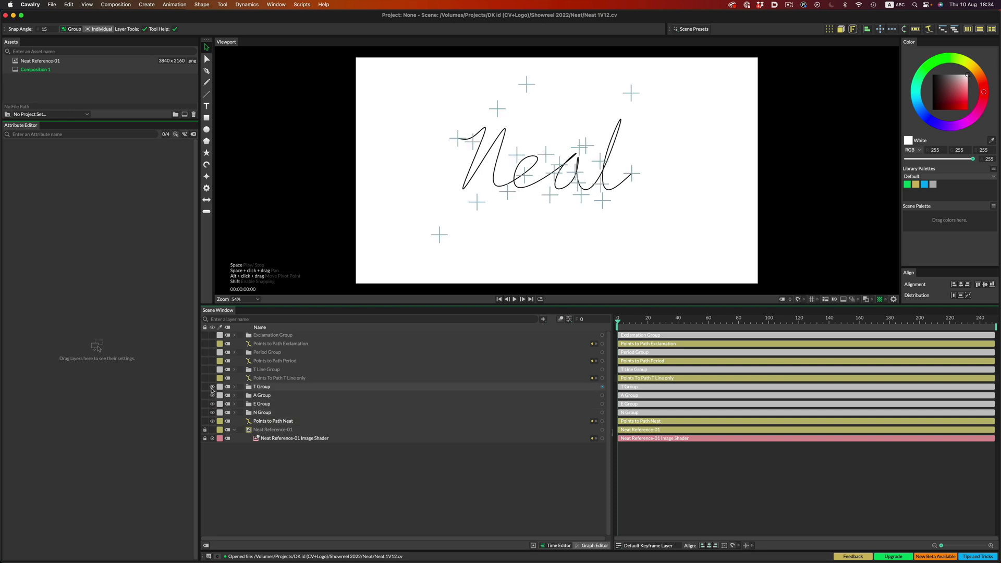
- Examine the point array of Points to Path Neat, reveal the T line layers, and inspect the array of Points To Path T Line only
click(257, 421)
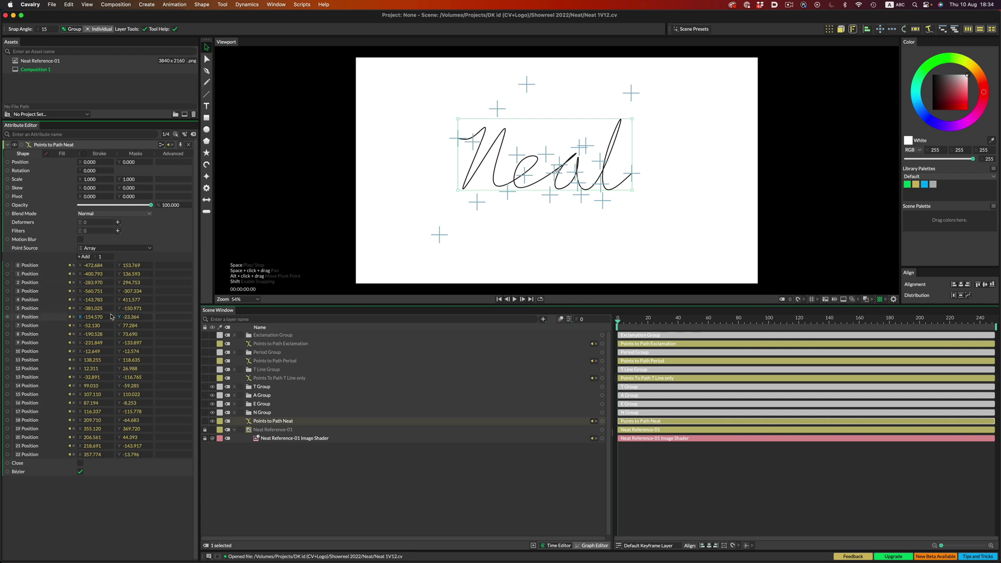
click(213, 370)
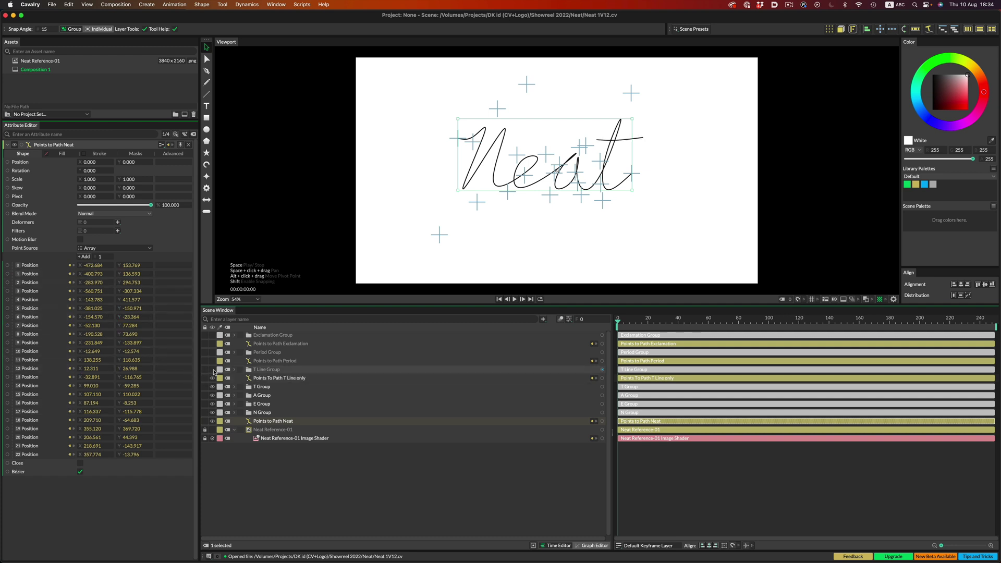
click(256, 378)
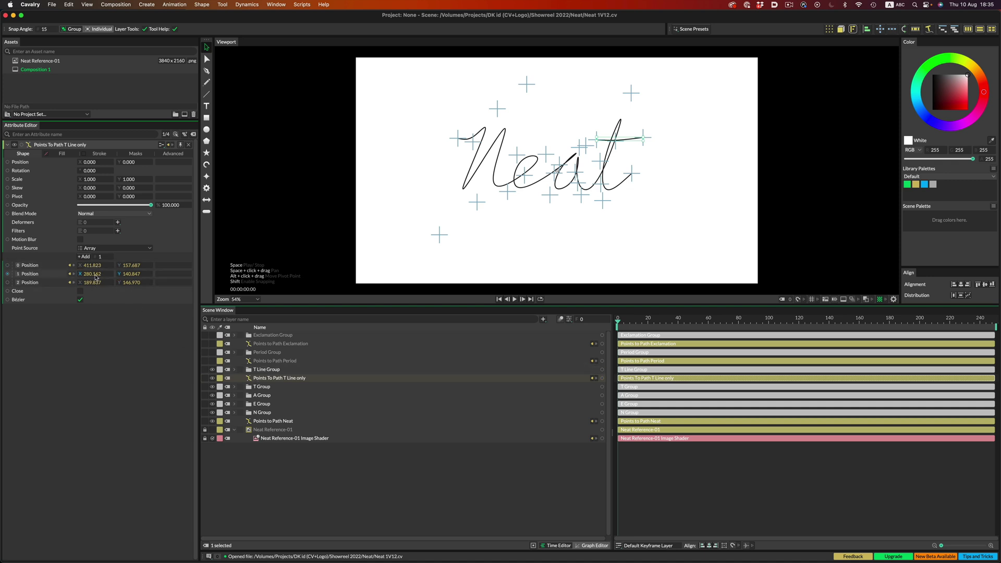
click(193, 134)
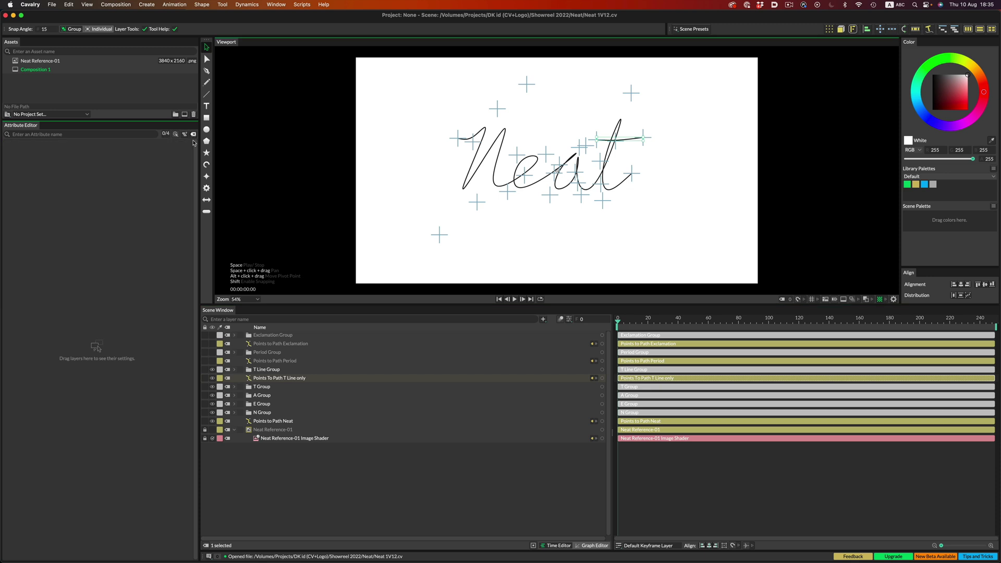
- Reveal the period and exclamation paths with their null groups and inspect their point arrays
click(212, 361)
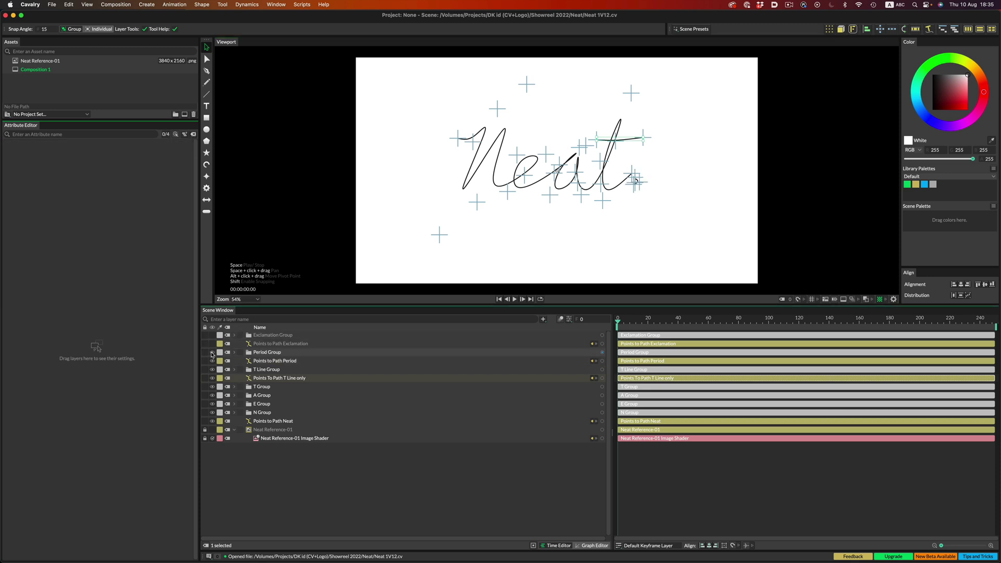
drag(266, 362, 130, 296)
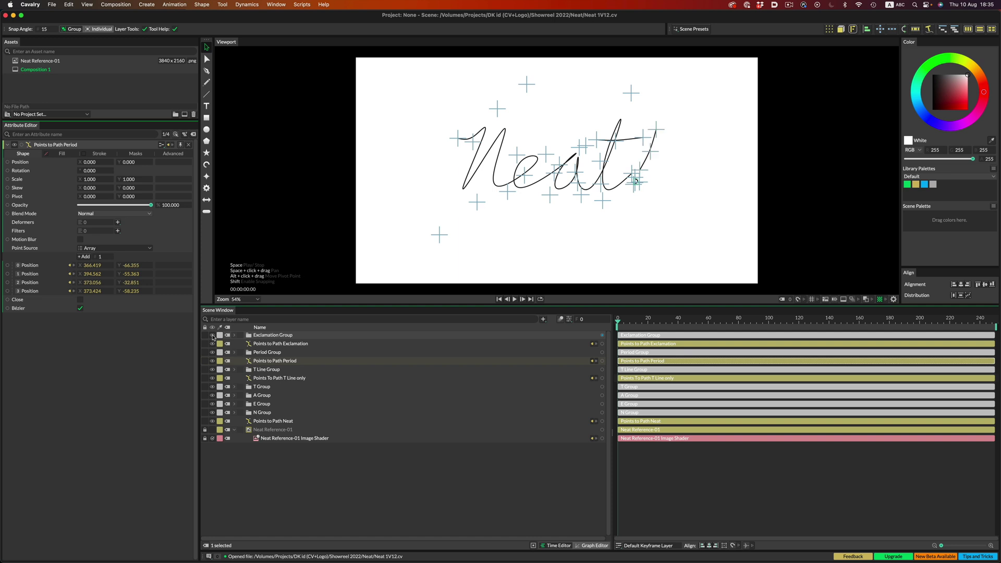
click(260, 344)
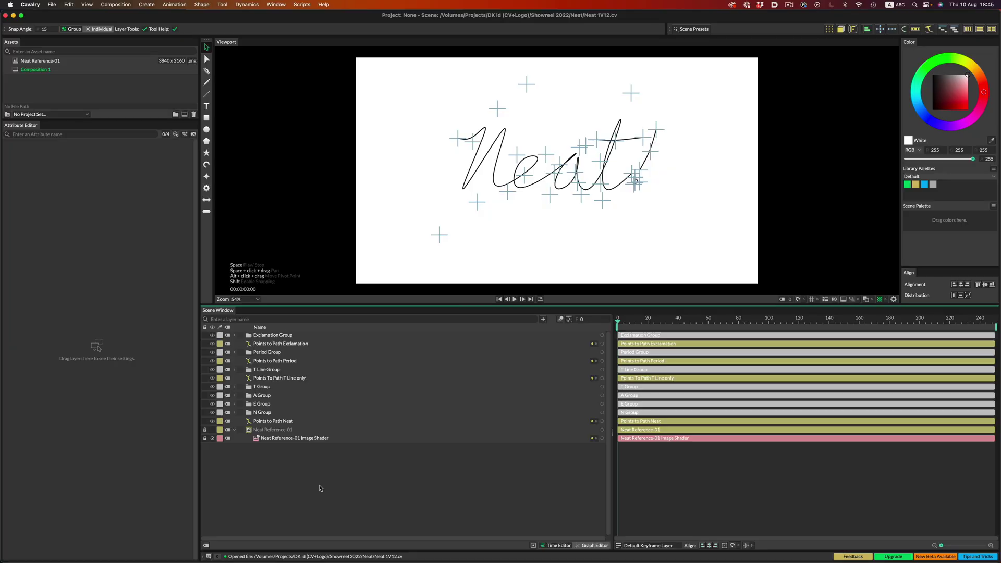
- Enable Trim on the Points to Path Neat stroke and keyframe its End from 0% at frame 0 to 100% at frame 21
click(286, 421)
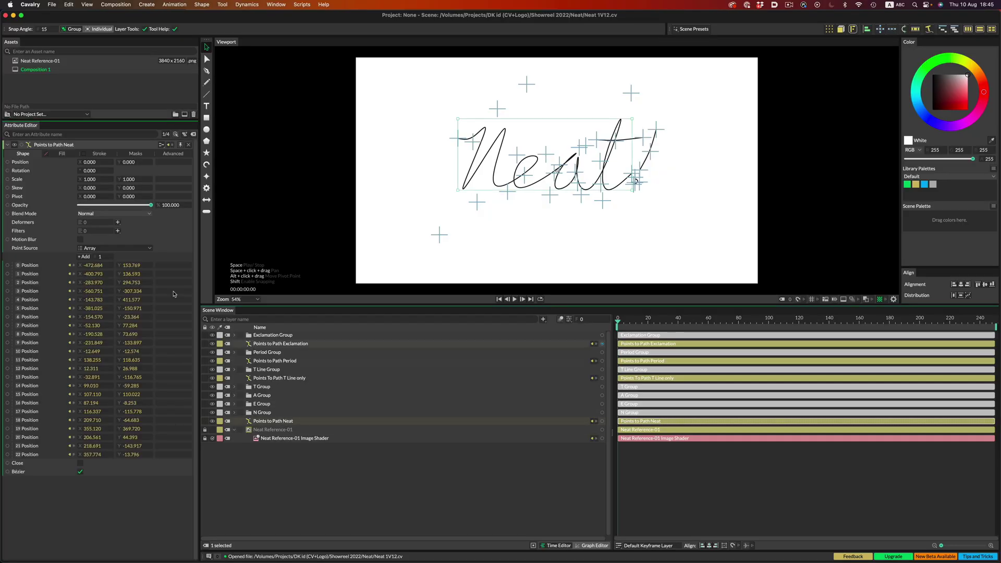
click(98, 155)
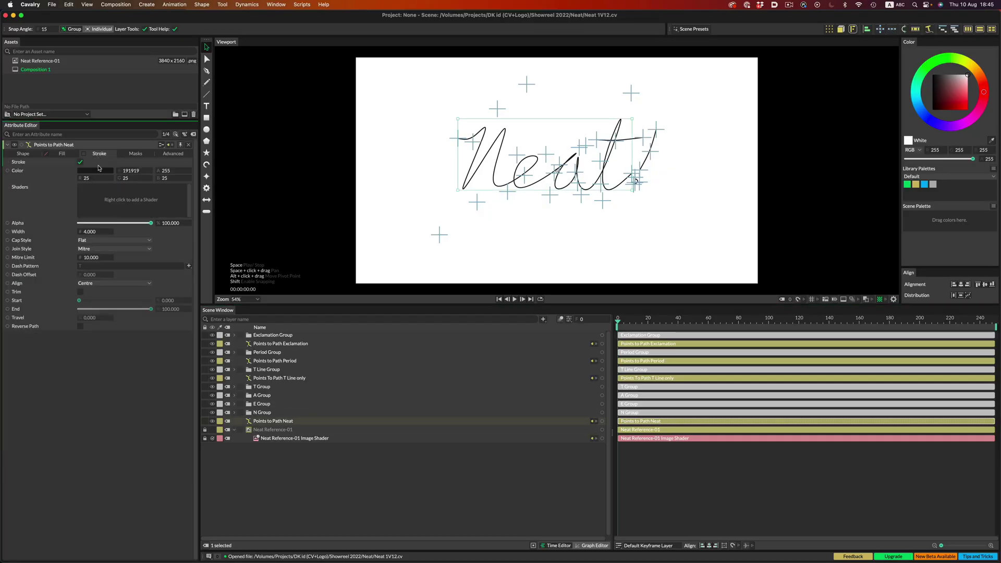
click(80, 292)
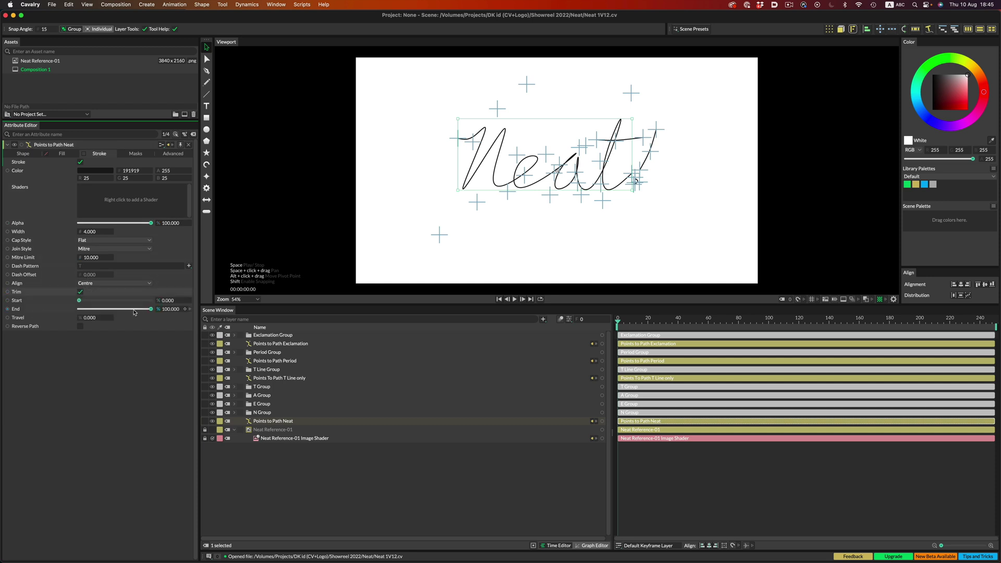
drag(151, 310, 65, 308)
click(184, 309)
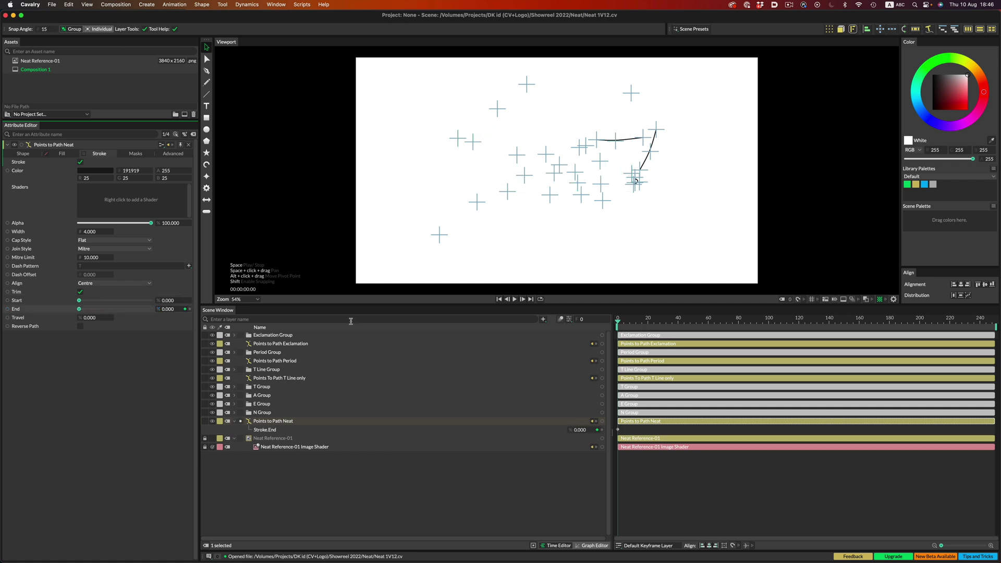
drag(641, 324, 649, 323)
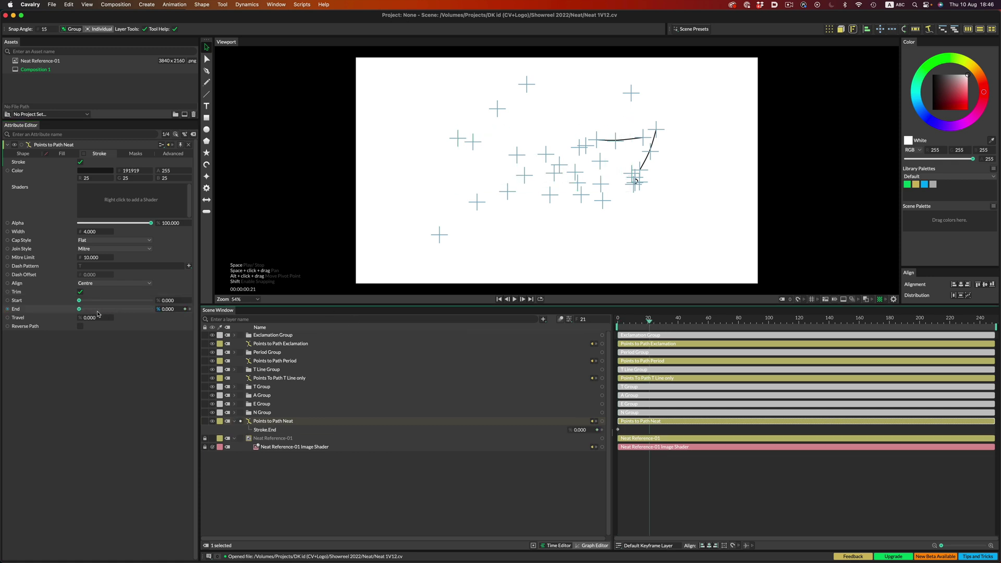
drag(79, 310, 156, 311)
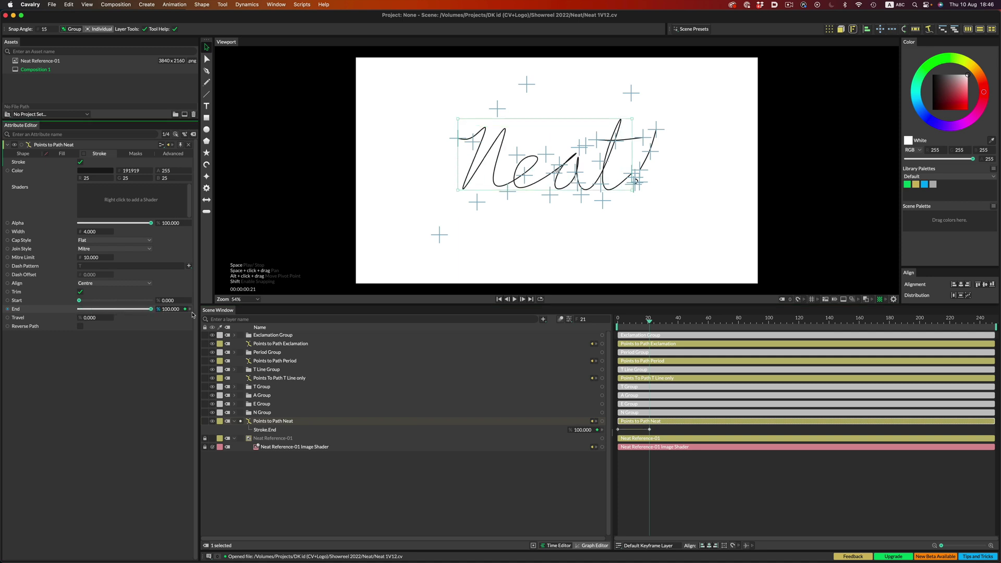
- Play back the write-on animation, return to frame 0, and scrub to frame 26
key(space)
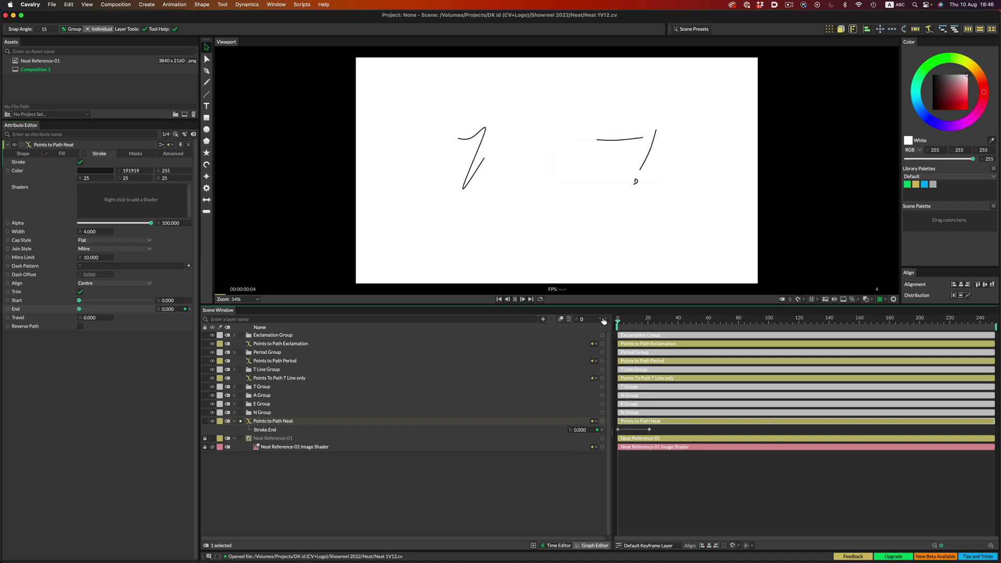
key(space)
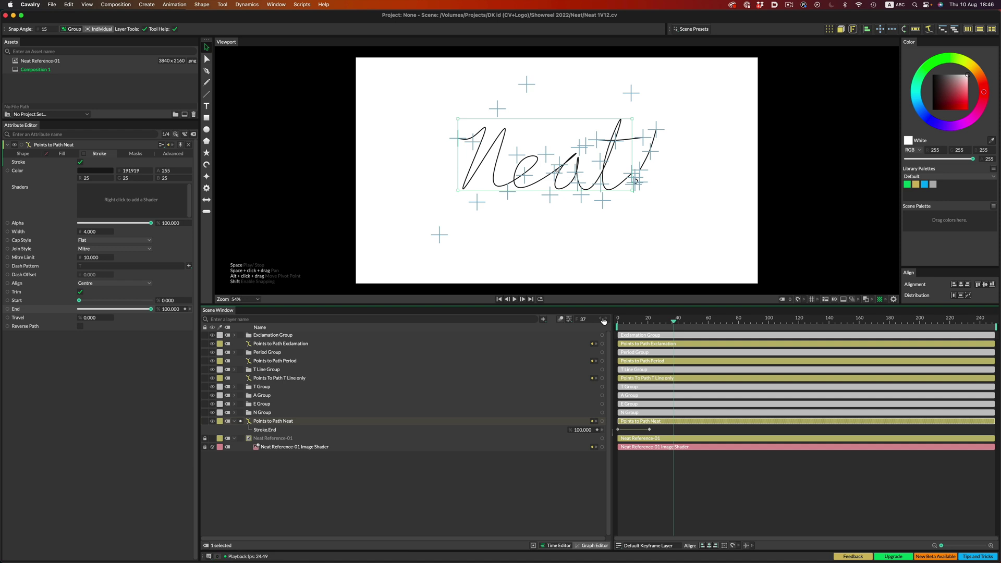
click(618, 320)
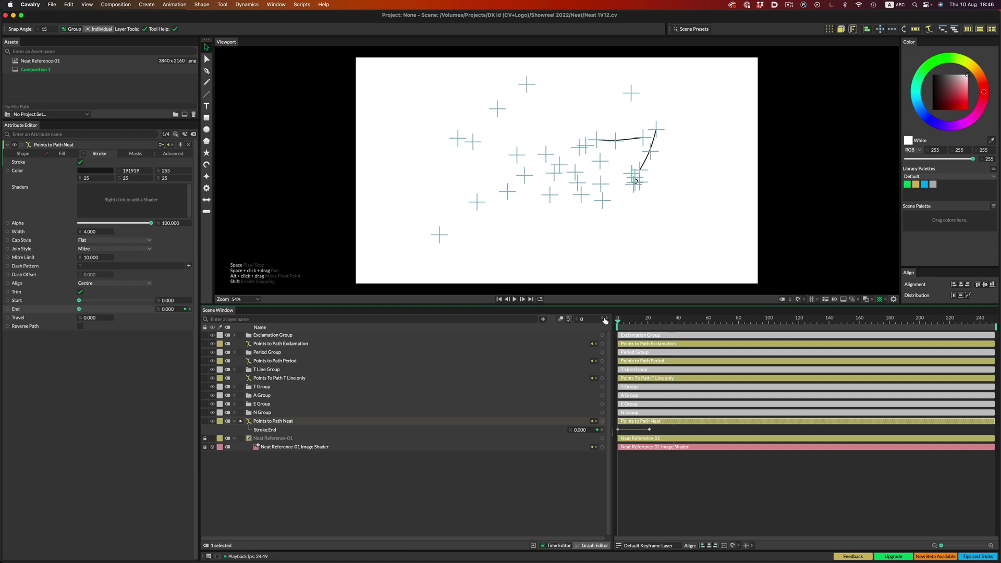
drag(641, 322, 657, 322)
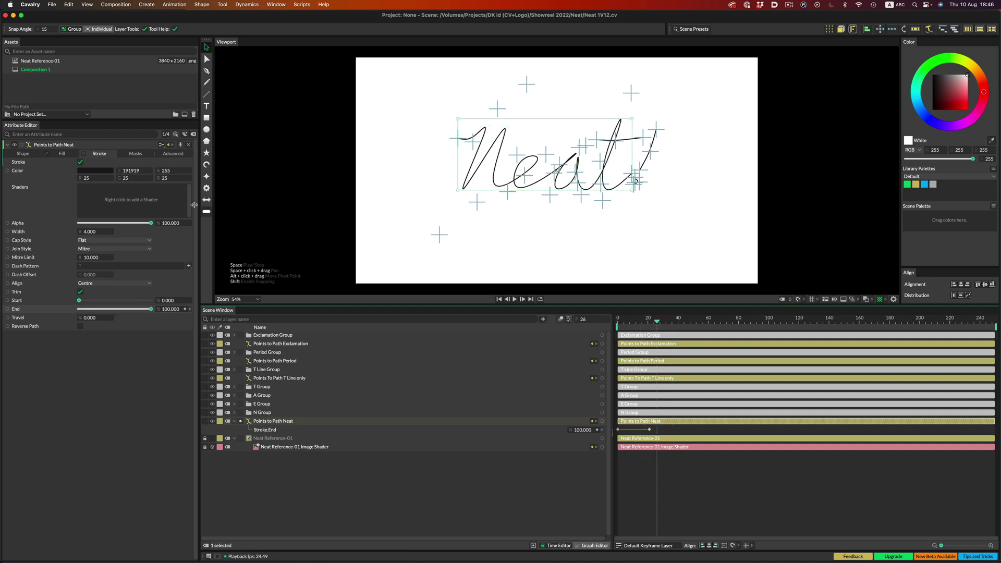
- Set the Points to Path Neat stroke's Width to 30 and its Join Style to Round
click(94, 233)
key(Return)
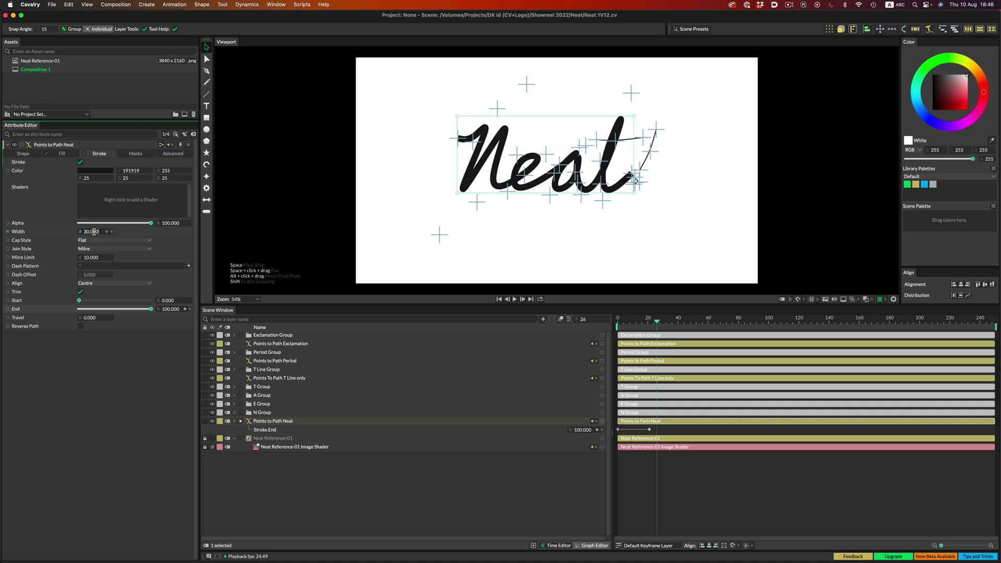
click(101, 249)
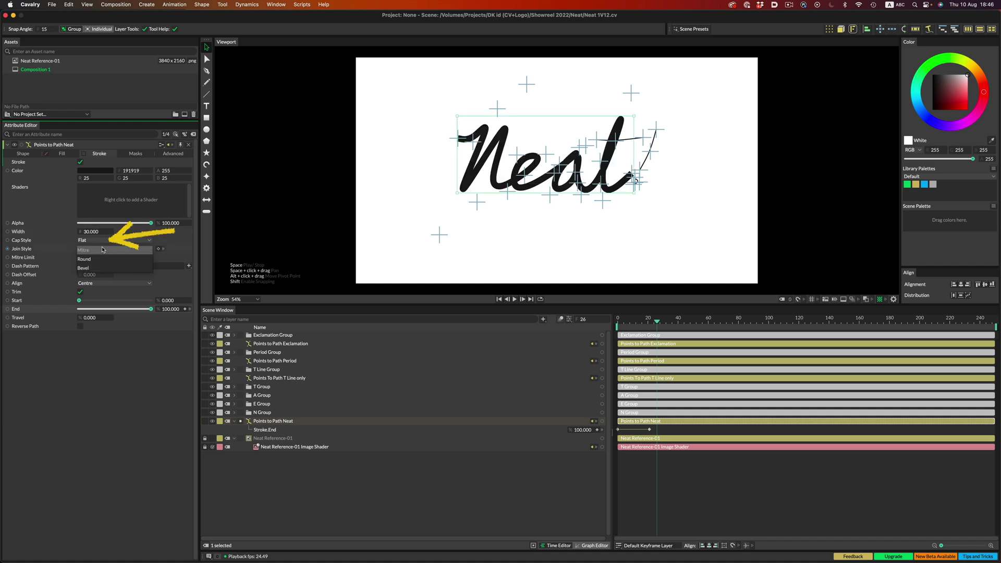
click(103, 258)
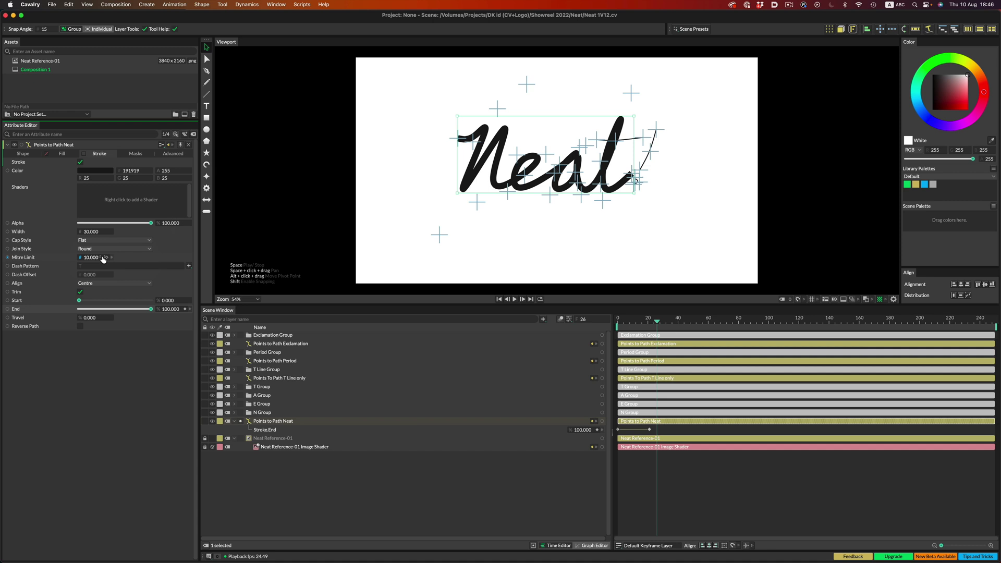
- Add a Gradient Shader to the Points to Path Neat stroke, coloring its end stop magenta and its start stop violet
right_click(122, 198)
mouse_move(150, 202)
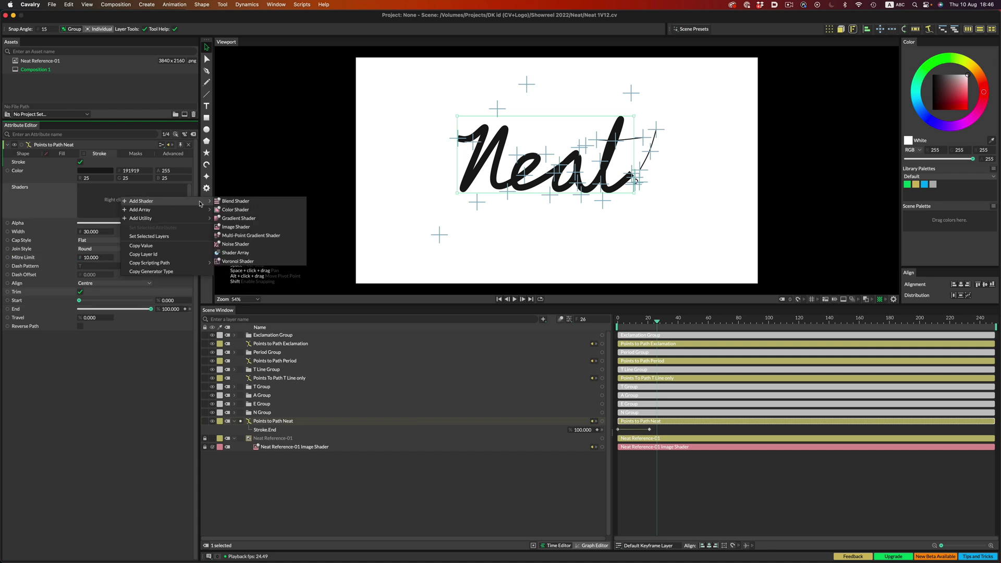
click(240, 219)
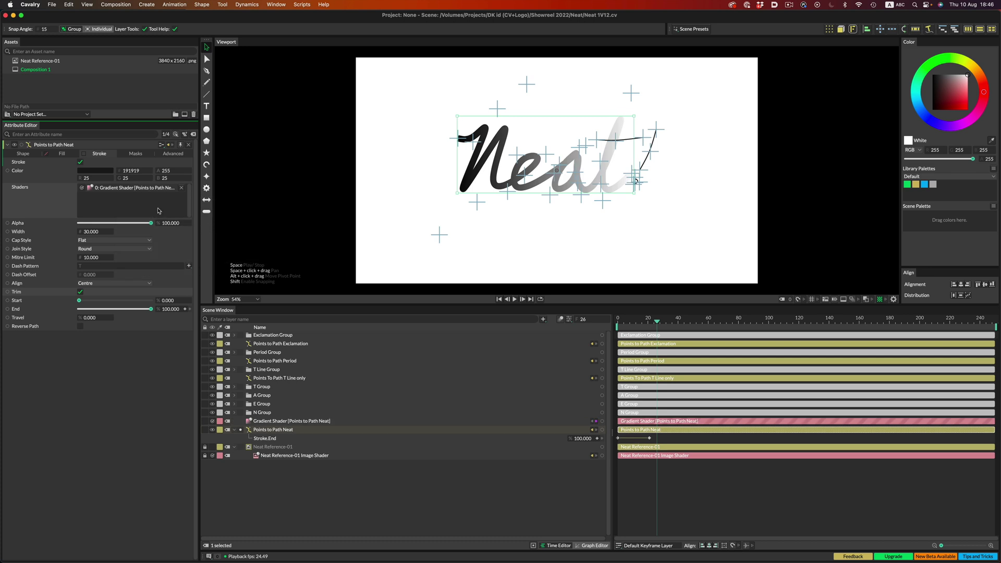
click(144, 188)
click(187, 249)
click(197, 194)
click(200, 177)
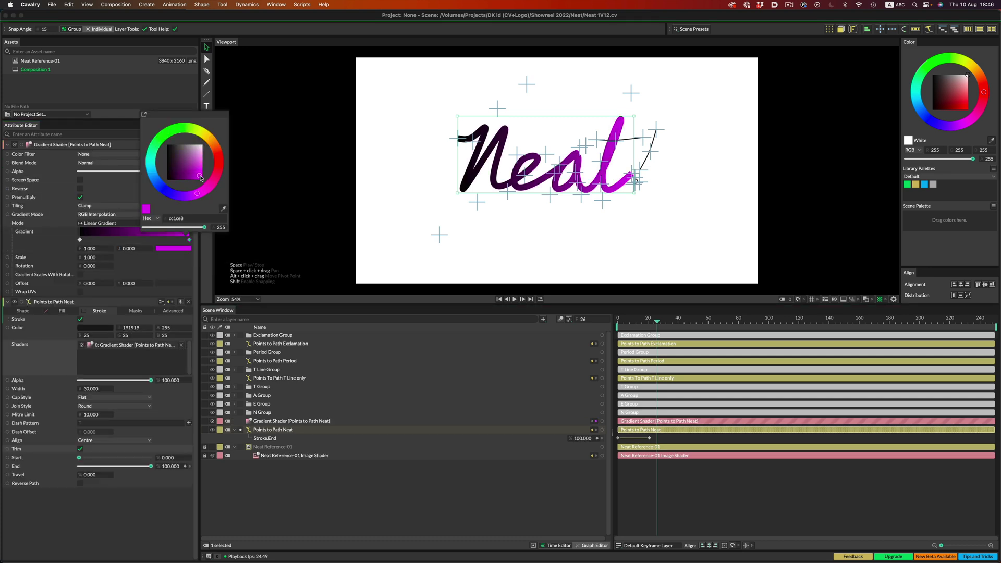
click(80, 240)
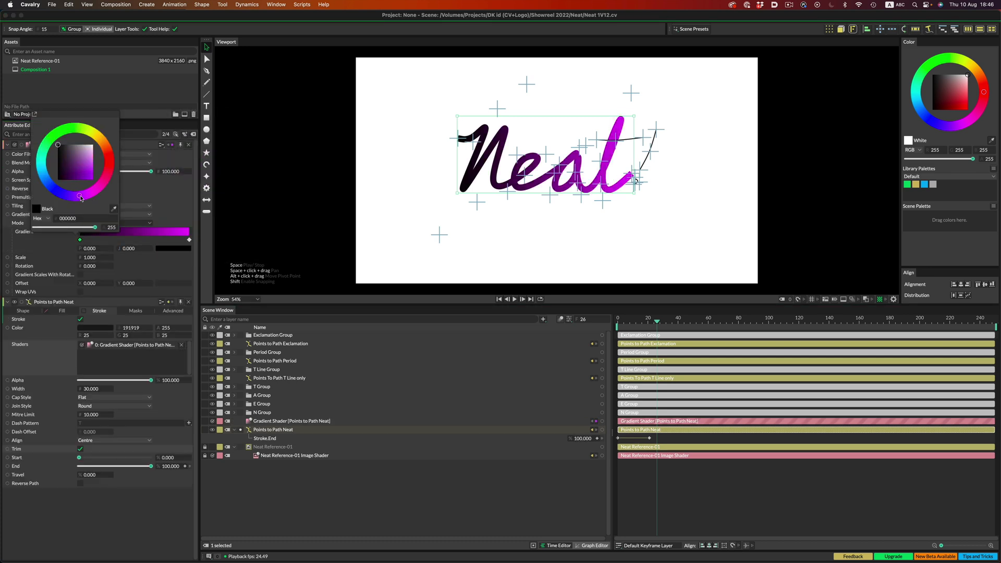
click(92, 149)
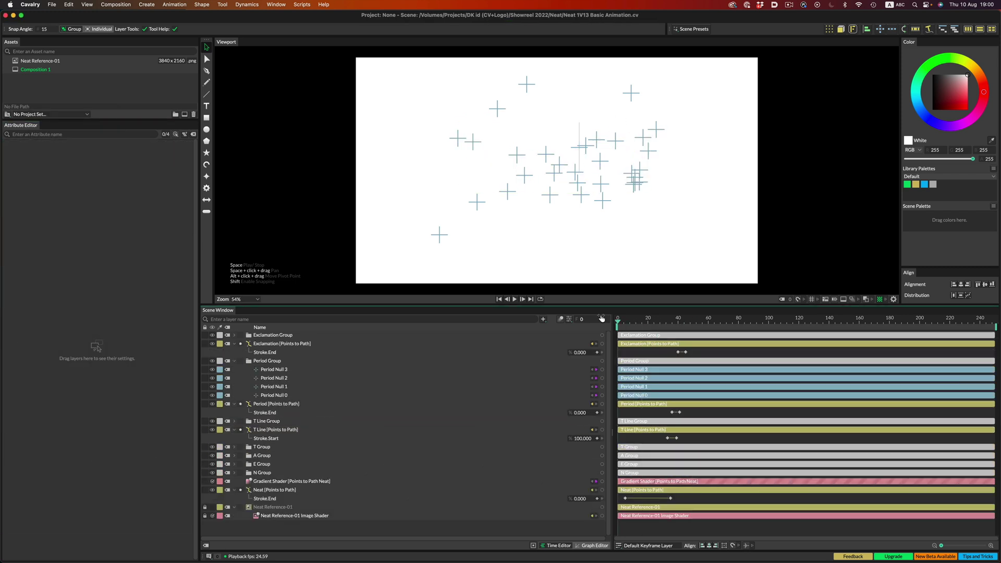
- Preview the full write-on, hide every layer above N Group, and expand that group's nulls with the playhead at frame 7
key(space)
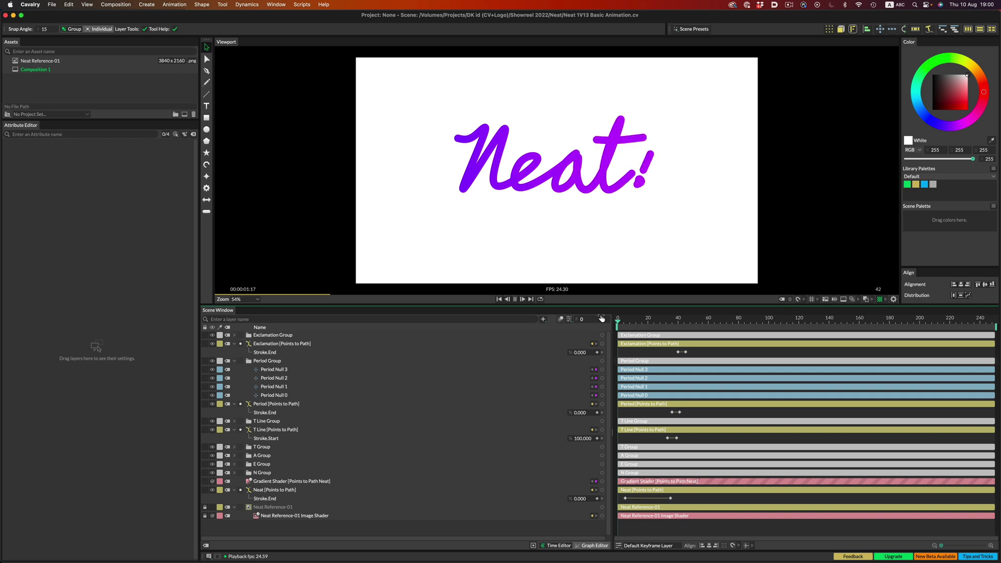
key(space)
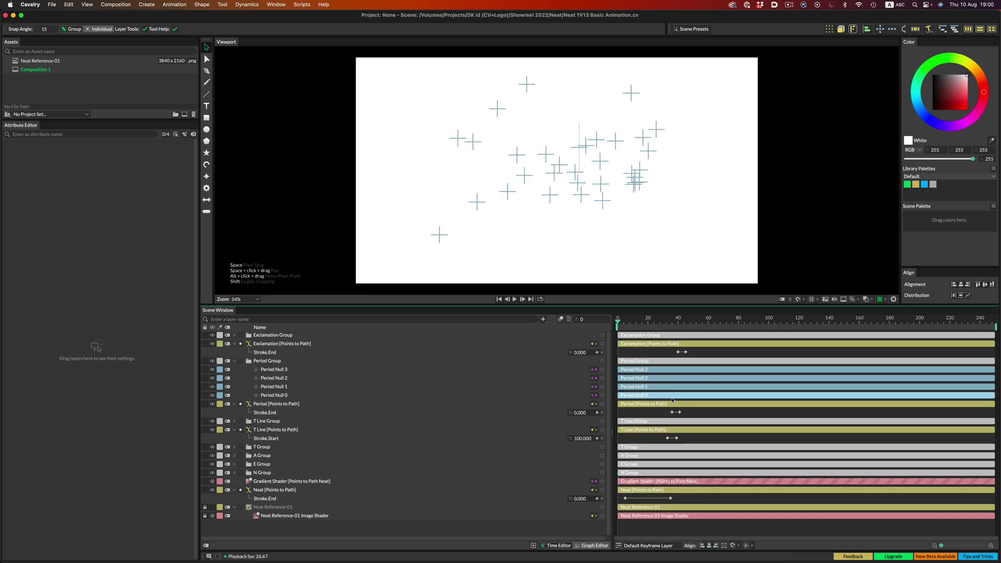
drag(212, 335, 212, 464)
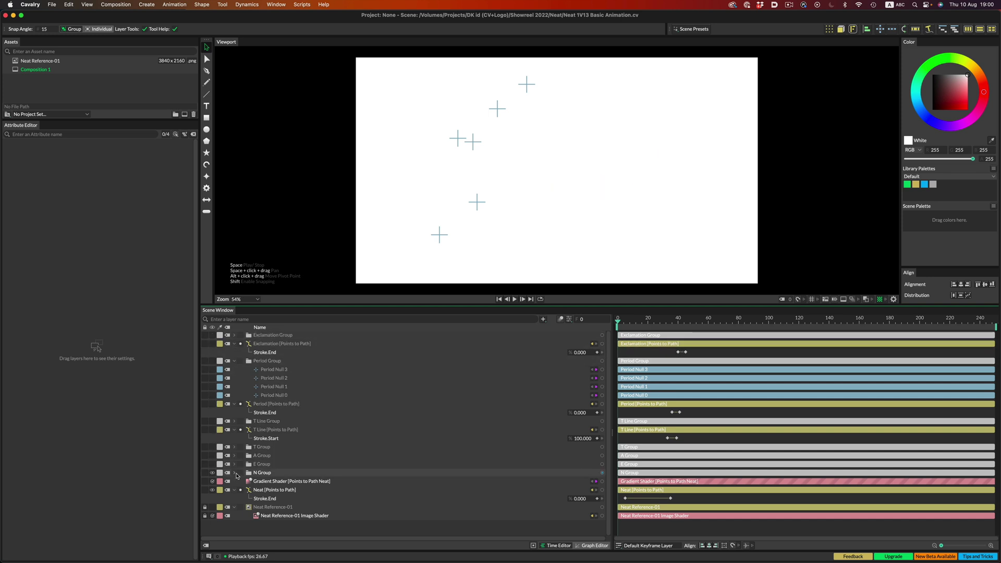
click(234, 474)
drag(653, 320, 629, 328)
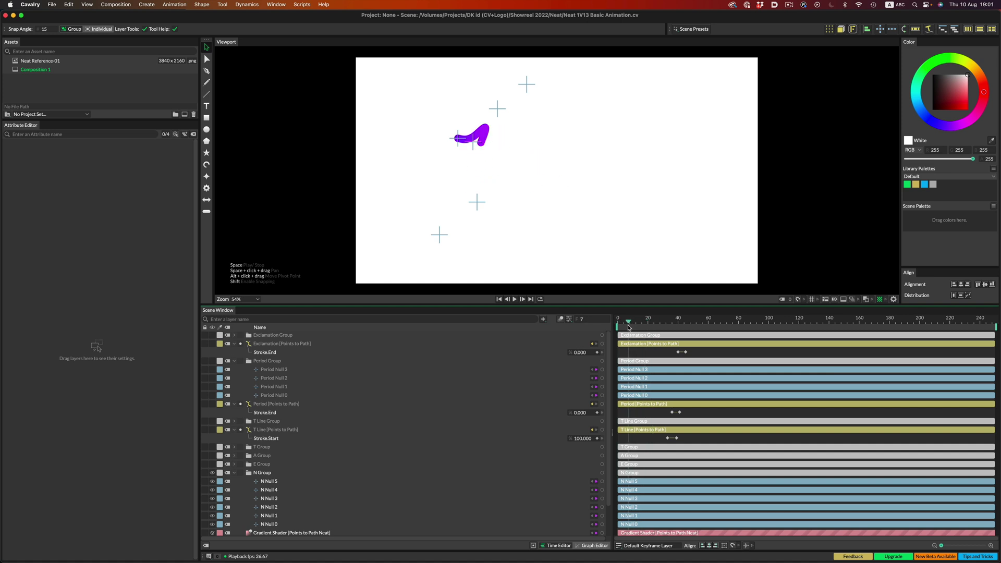
click(497, 111)
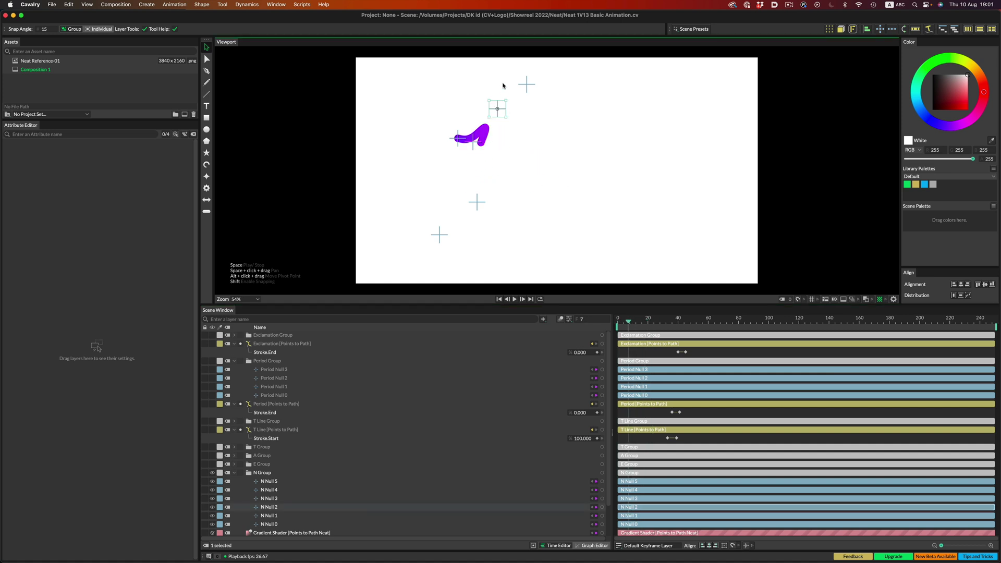
drag(497, 110, 507, 87)
key(super+z)
- Keyframe N Null 2's Position, shift those keyframes to about frame 13, and at frame 6 move the null to X -177.498, Y 483.414
click(276, 507)
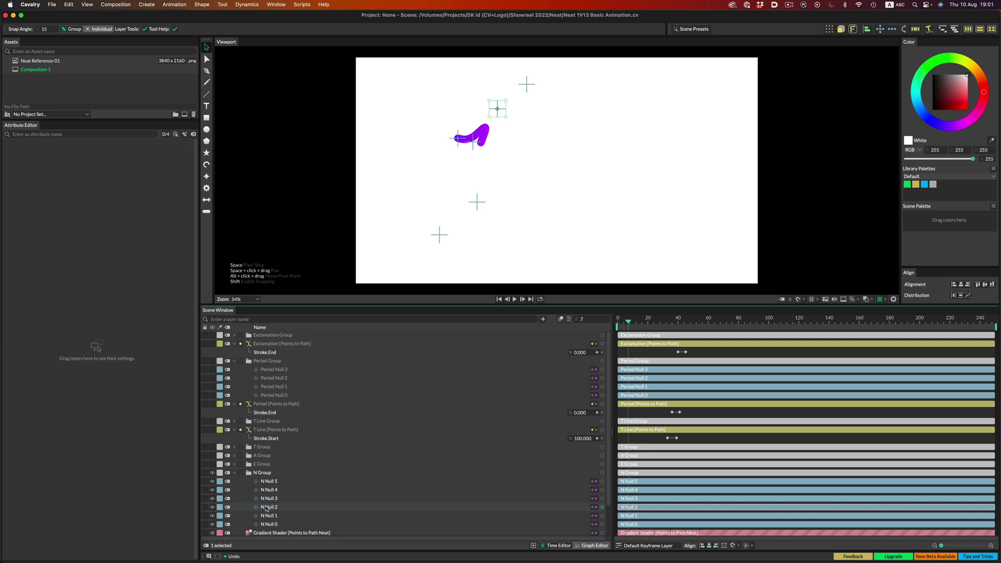
click(107, 154)
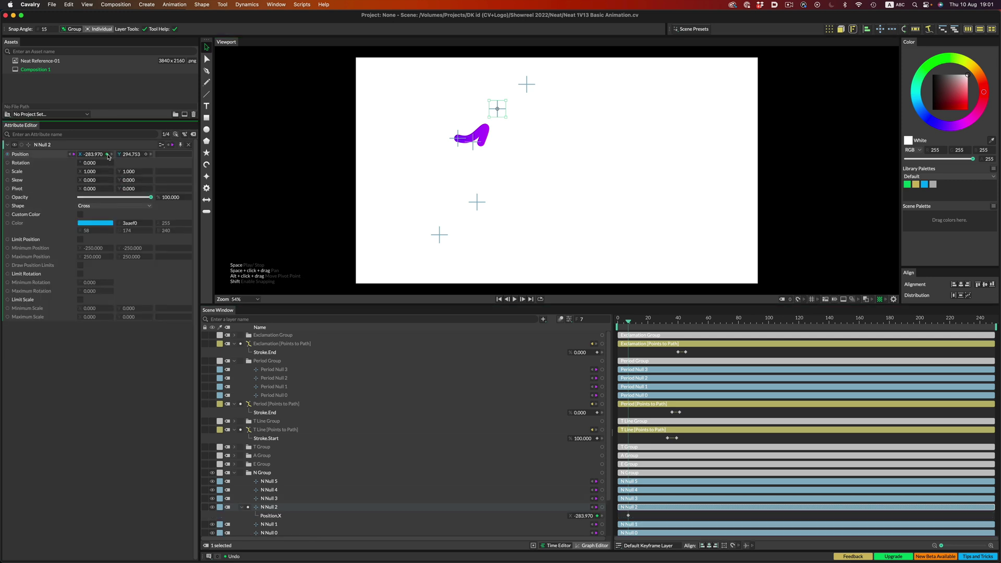
click(146, 154)
mouse_move(637, 513)
mouse_down()
mouse_move(626, 528)
mouse_move(638, 524)
mouse_up()
drag(629, 323, 627, 323)
drag(497, 112, 519, 74)
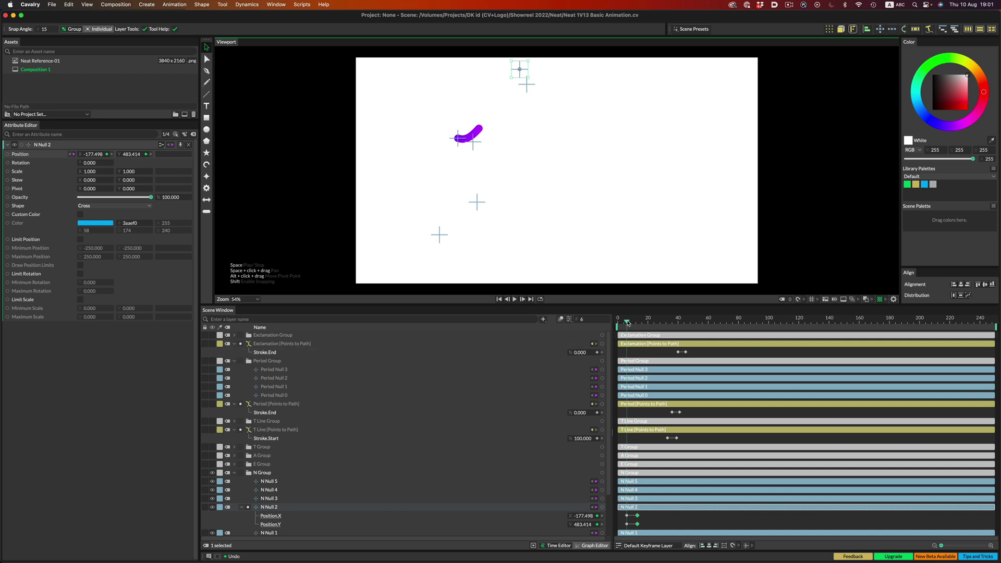
- Apply Spring Out Magic Easing to N Null 2's first Position X and Y keyframes and play back the motion
drag(628, 323, 622, 324)
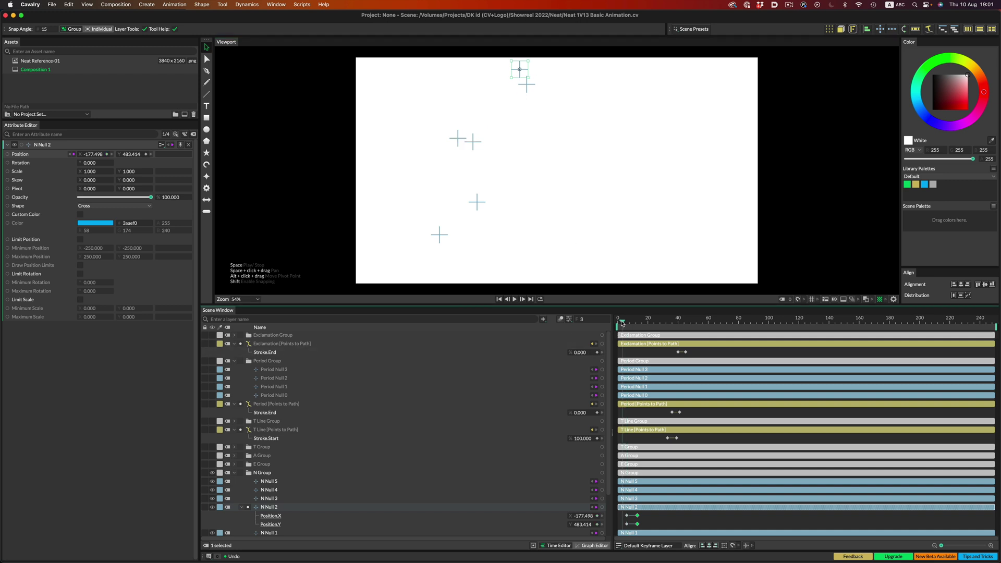
drag(623, 514, 627, 525)
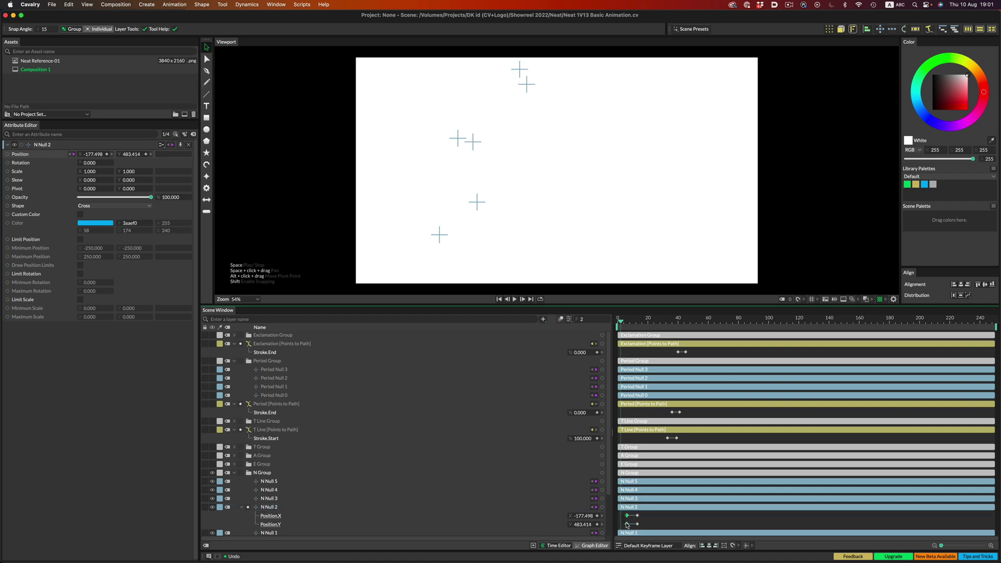
right_click(627, 525)
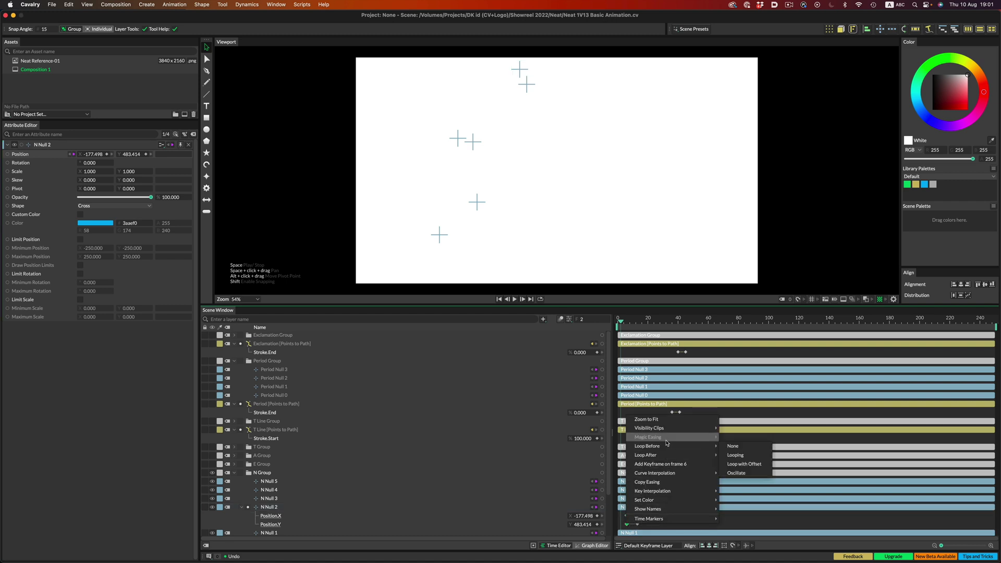
mouse_move(699, 439)
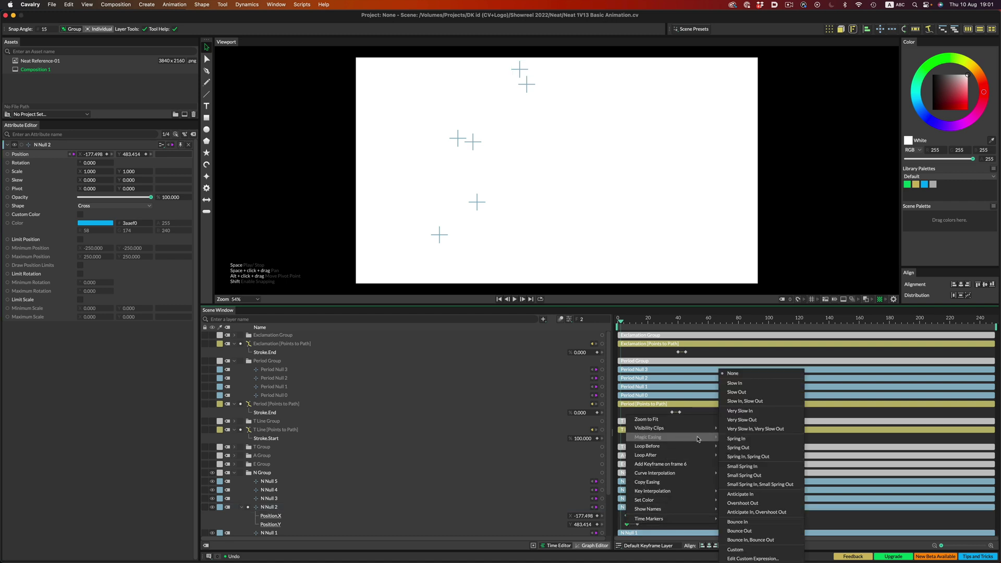
click(753, 449)
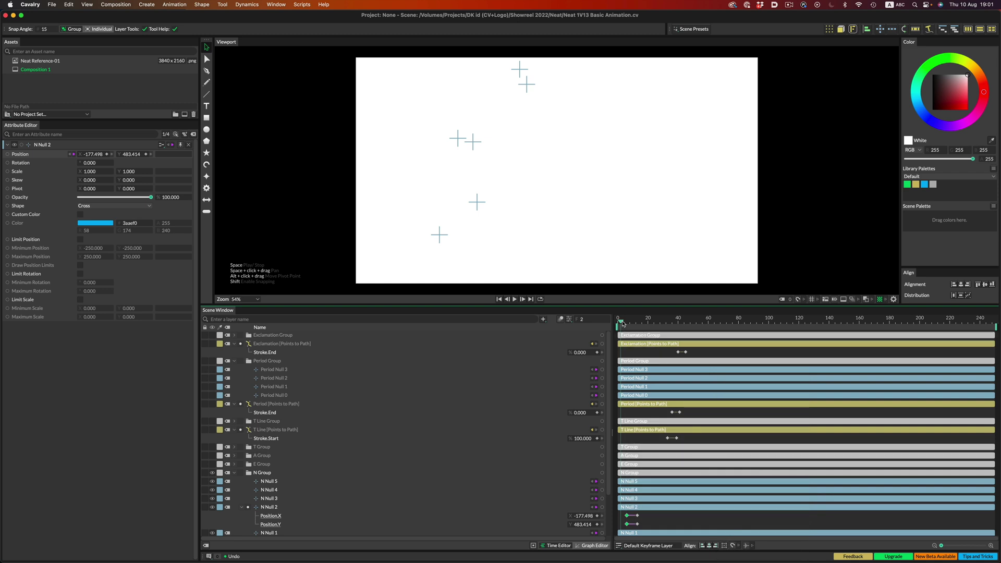
key(space)
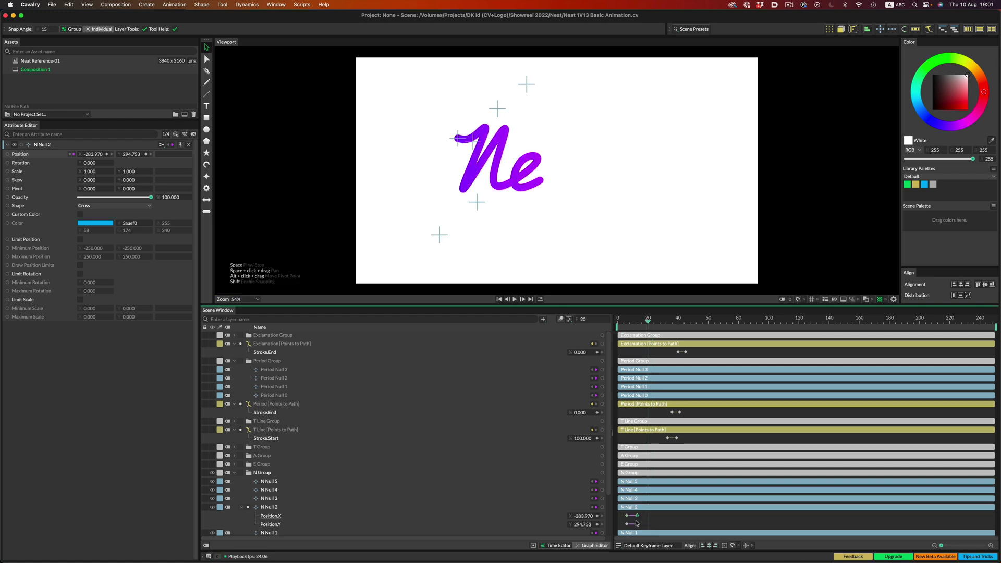
- Lengthen N Null 2's spring by moving its ending Position keyframes to about frame 36, and play back the animation
drag(660, 523, 675, 524)
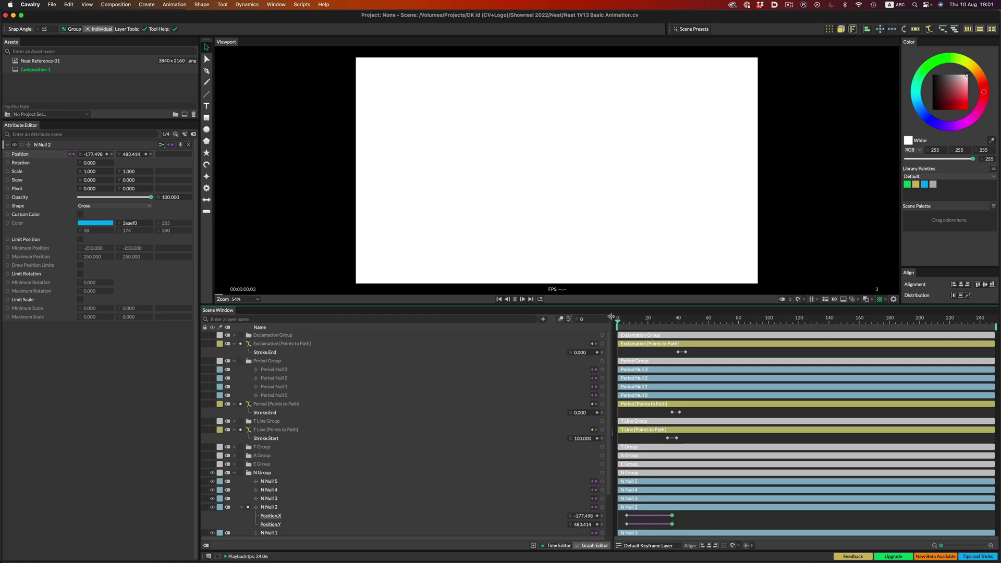
key(space)
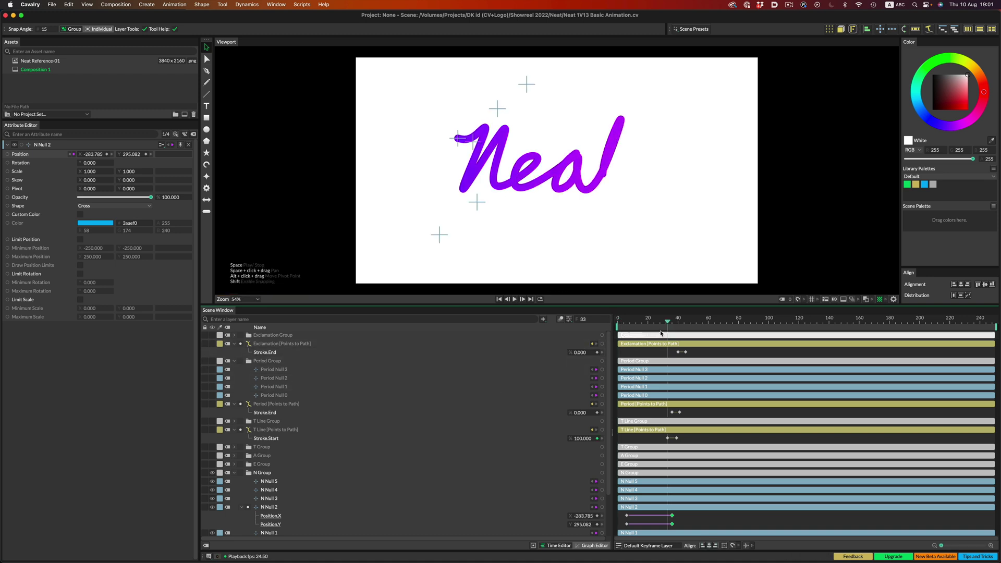
click(620, 320)
key(space)
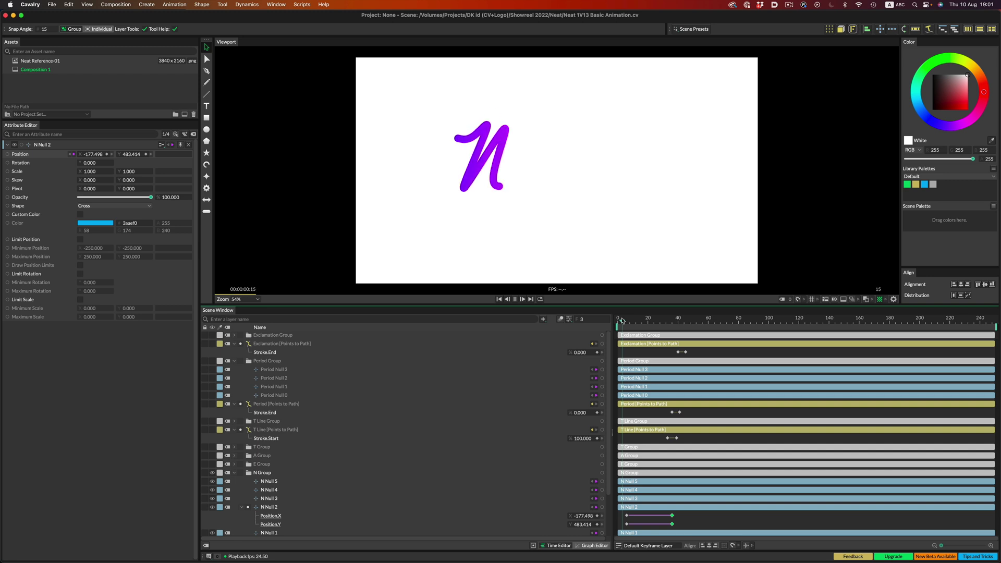
key(space)
click(620, 320)
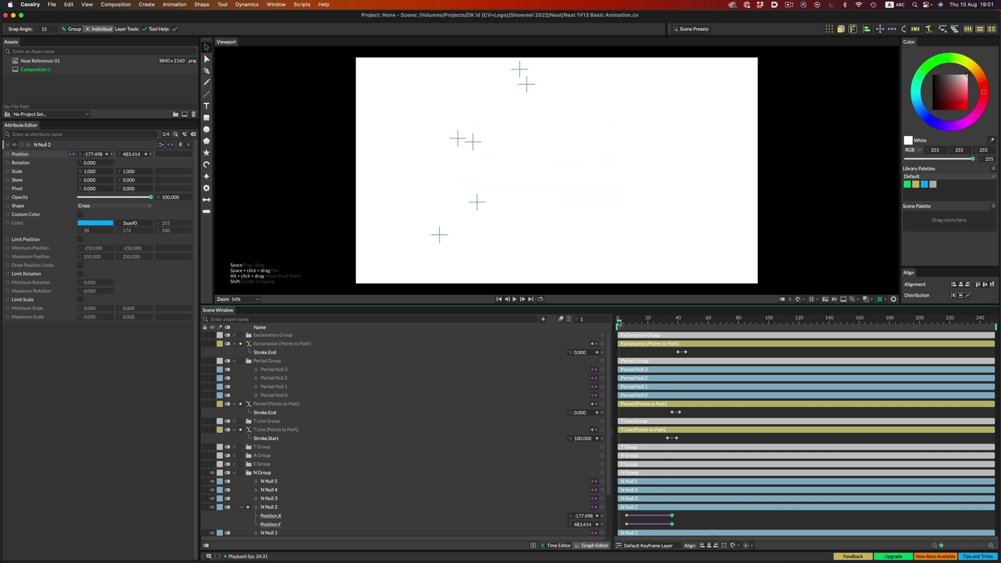
- Keyframe N Null 3's Position, with a start at frame 9 at X -670.958, Y -415.674 and the original position at about frame 26
drag(626, 321, 631, 323)
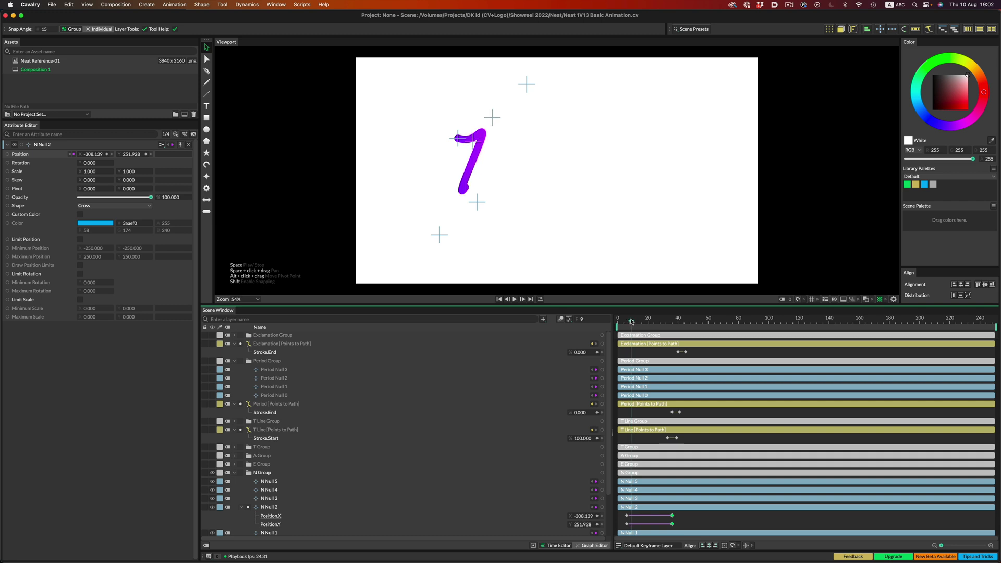
click(438, 236)
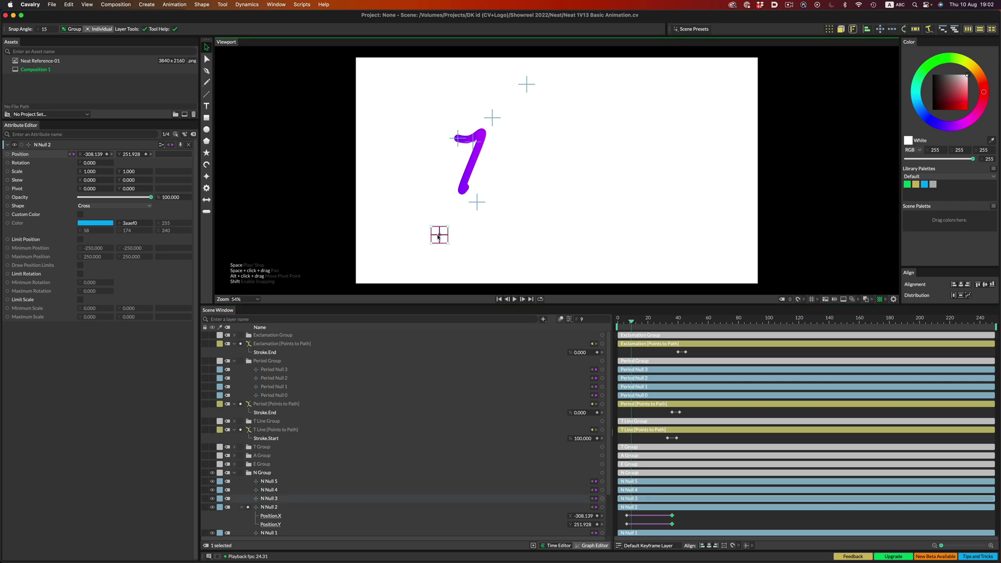
click(275, 499)
key(k)
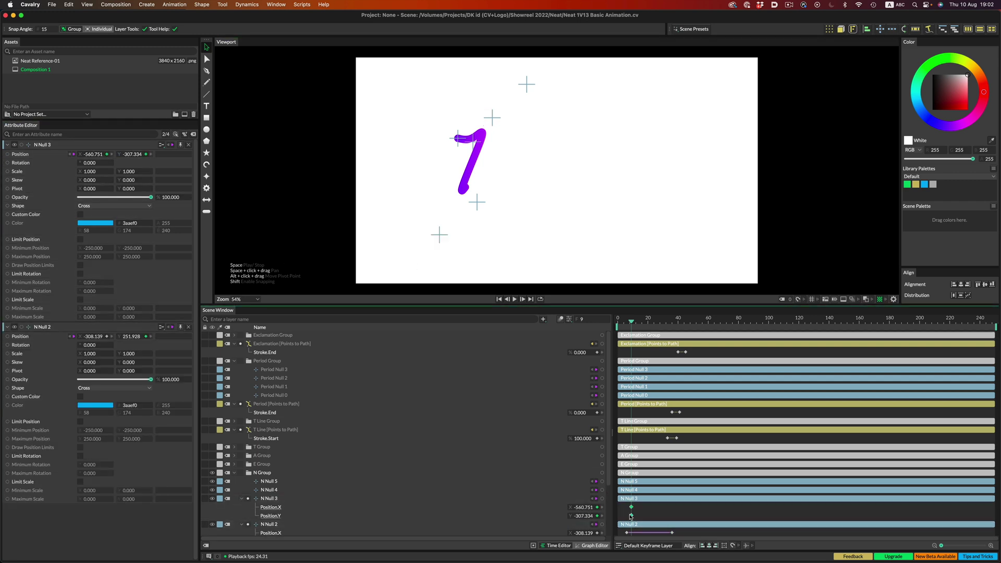
drag(427, 255, 416, 258)
- Apply Spring Out Magic Easing to N Null 3's first Position keyframes and play back from the start
right_click(628, 406)
click(734, 451)
click(619, 320)
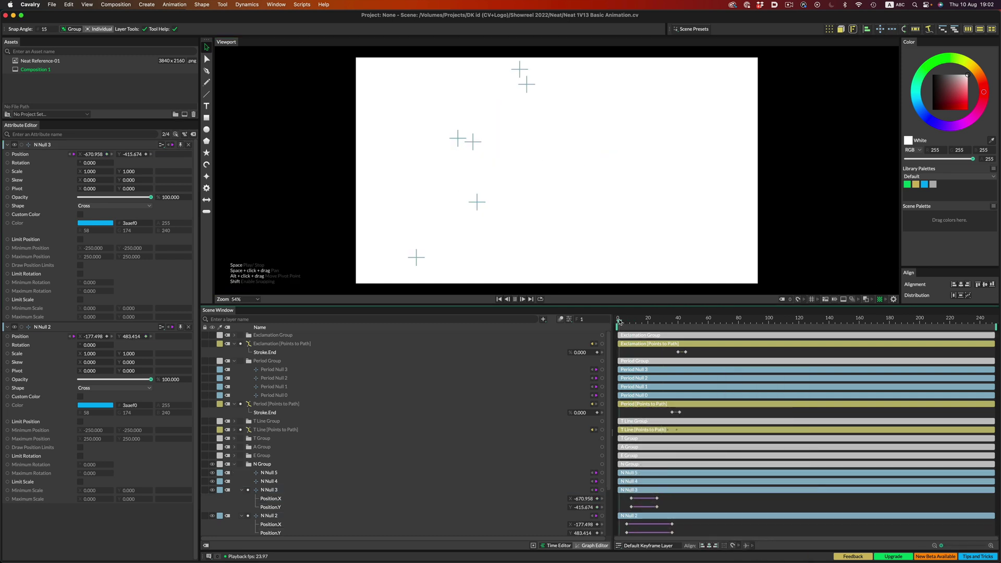
key(space)
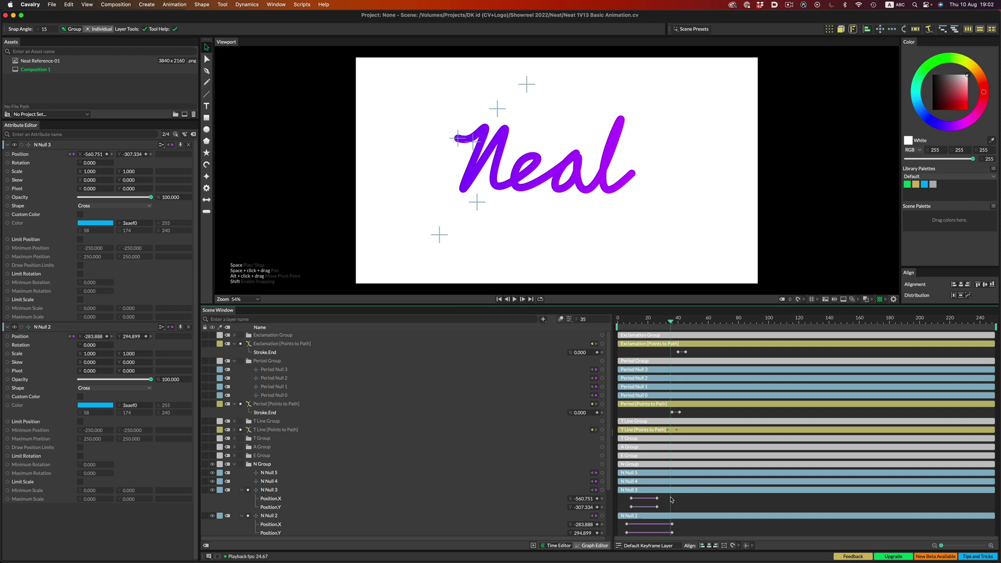
- Move N Null 3's ending Position keyframes to about frame 42 and replay the animation from frame 0
drag(681, 509, 683, 509)
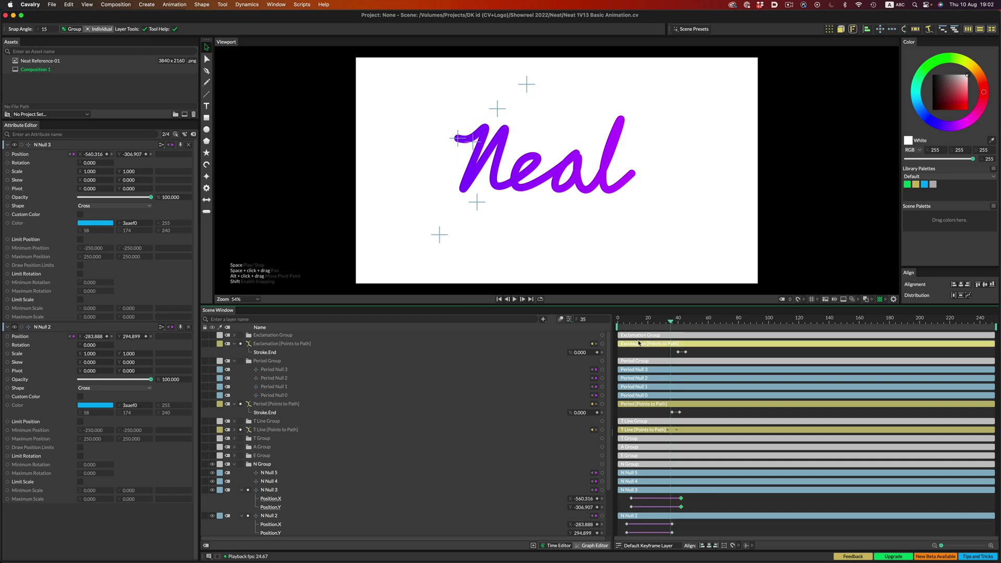
click(611, 320)
key(space)
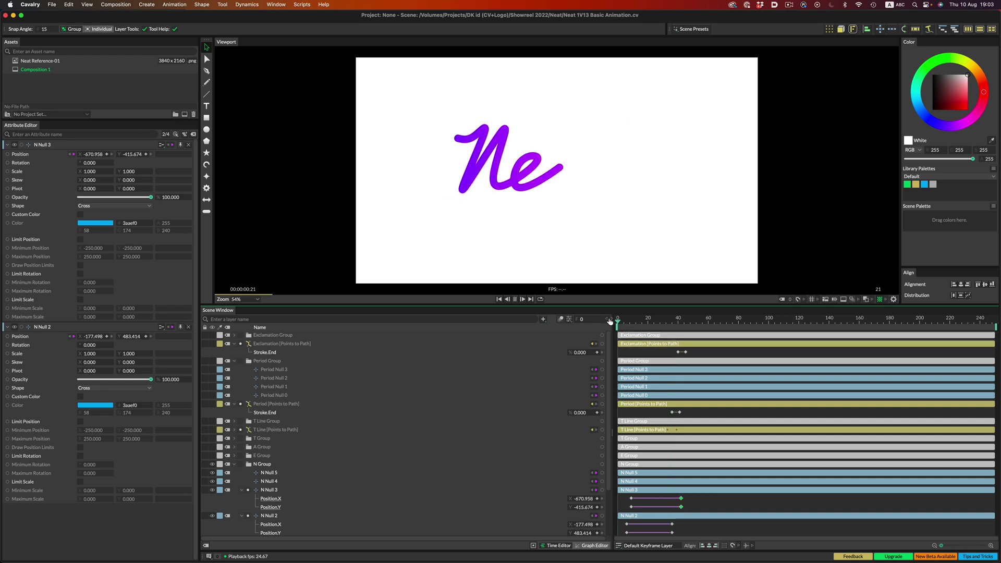
key(space)
click(612, 319)
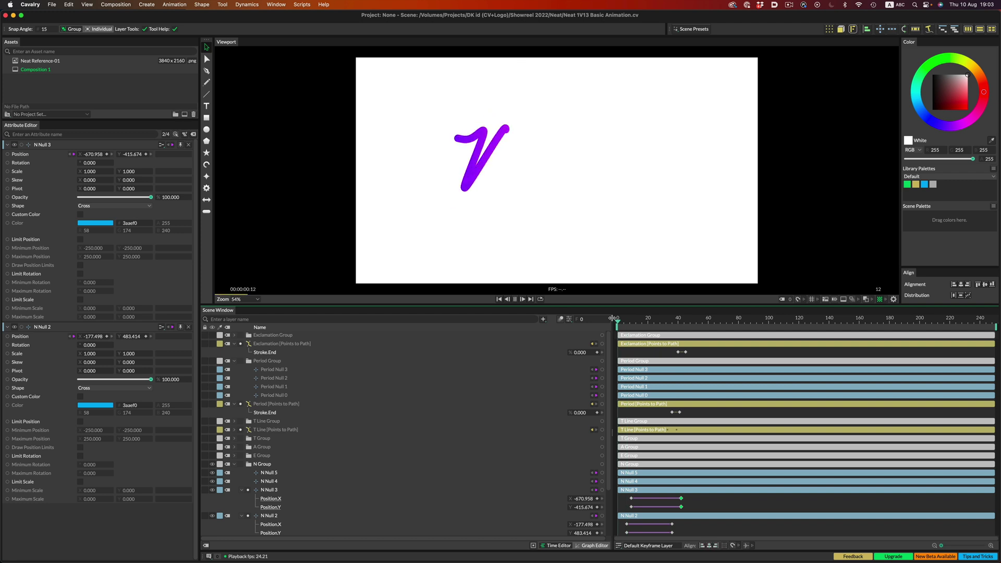
key(space)
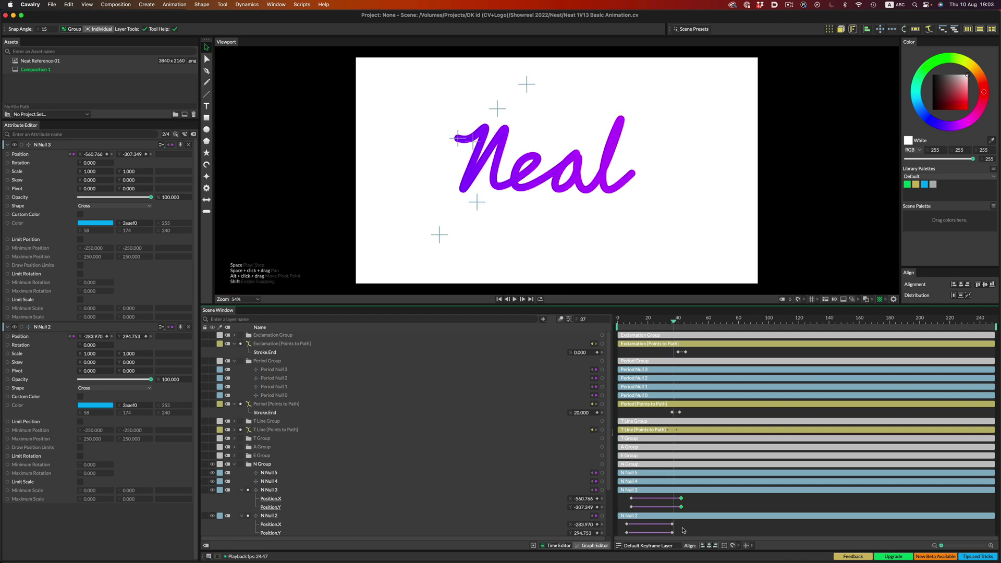
- Lengthen N Null 3's spring by moving its ending Position keyframes to about frame 45, and replay the animation from frame 0
drag(681, 498, 689, 507)
click(611, 318)
key(space)
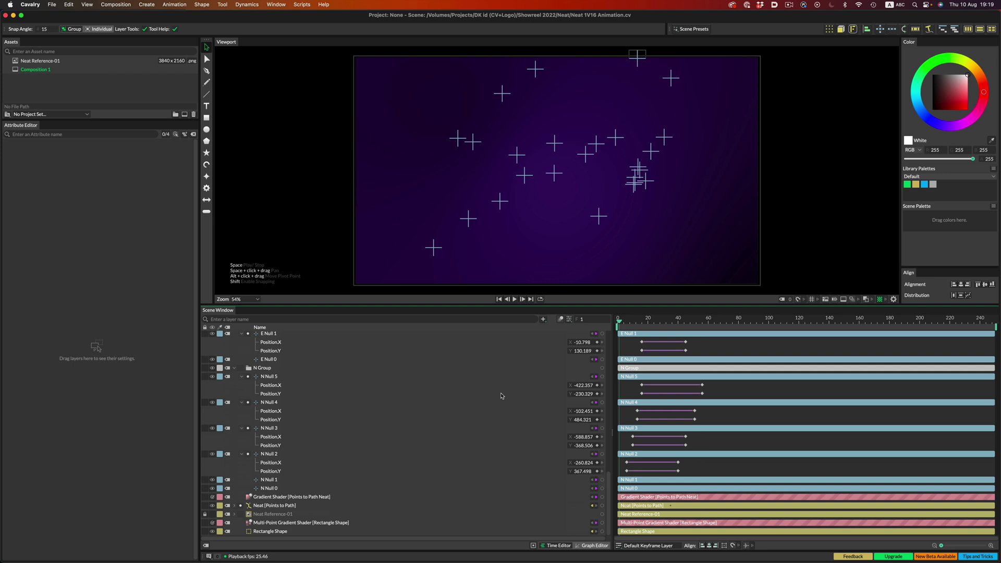
- Play the full animation of the finished scene from the start, with the N Group nulls and their Position keyframes in view
scroll(522, 436, down, 15)
scroll(523, 438, down, 10)
key(space)
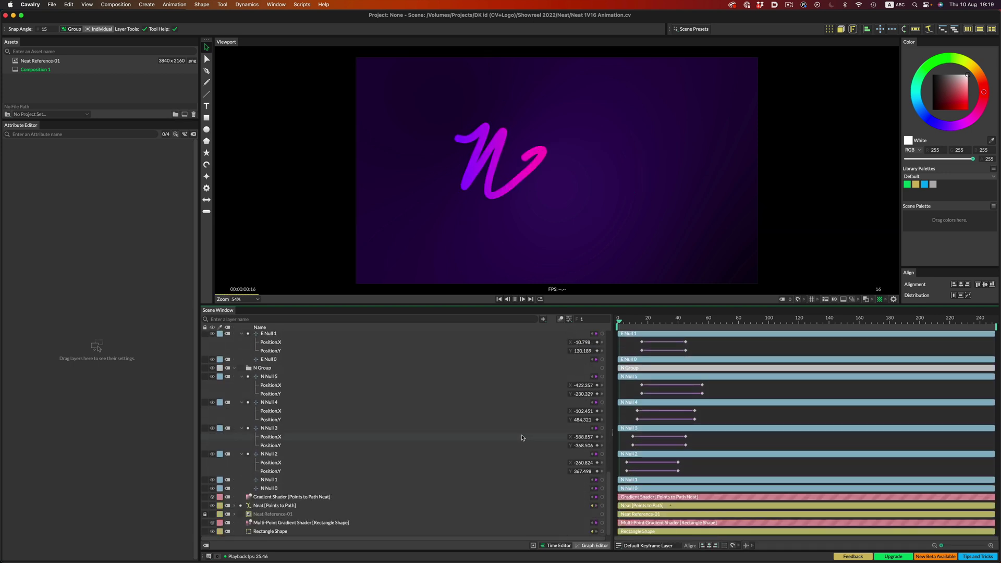
key(space)
- Park the playhead at frame 17 and examine the staggered Position keyframes on the nulls of the E, A, T and N groups
click(642, 322)
mouse_move(642, 322)
mouse_down()
mouse_move(624, 322)
mouse_move(688, 323)
mouse_move(643, 323)
mouse_up()
scroll(546, 374, up, 6)
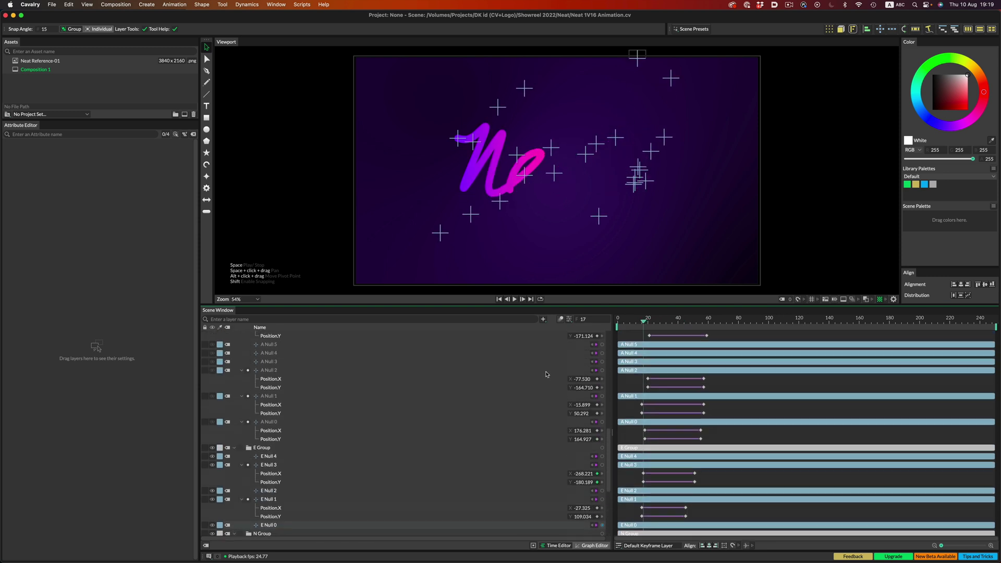
scroll(547, 375, up, 2)
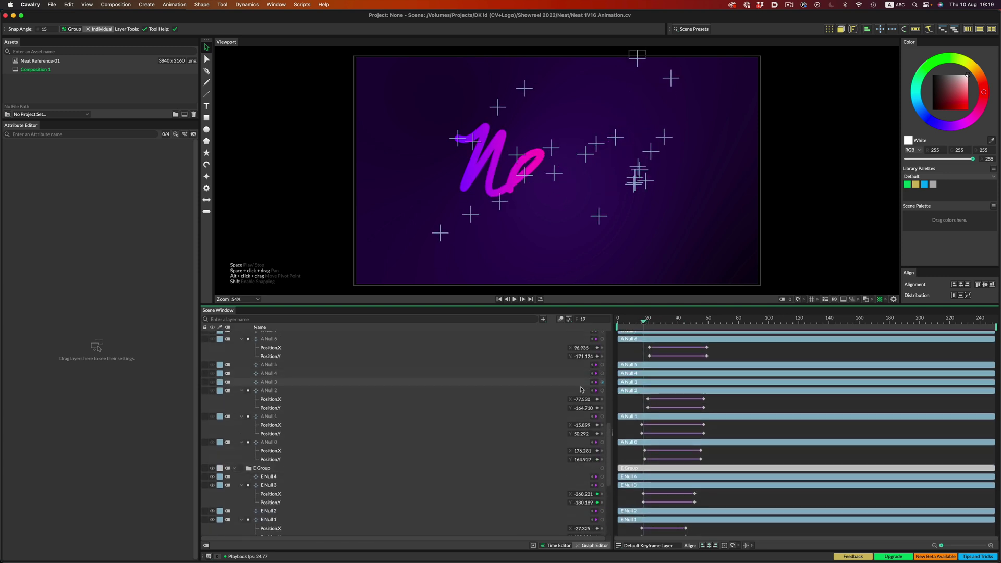
scroll(558, 388, up, 6)
scroll(558, 389, up, 6)
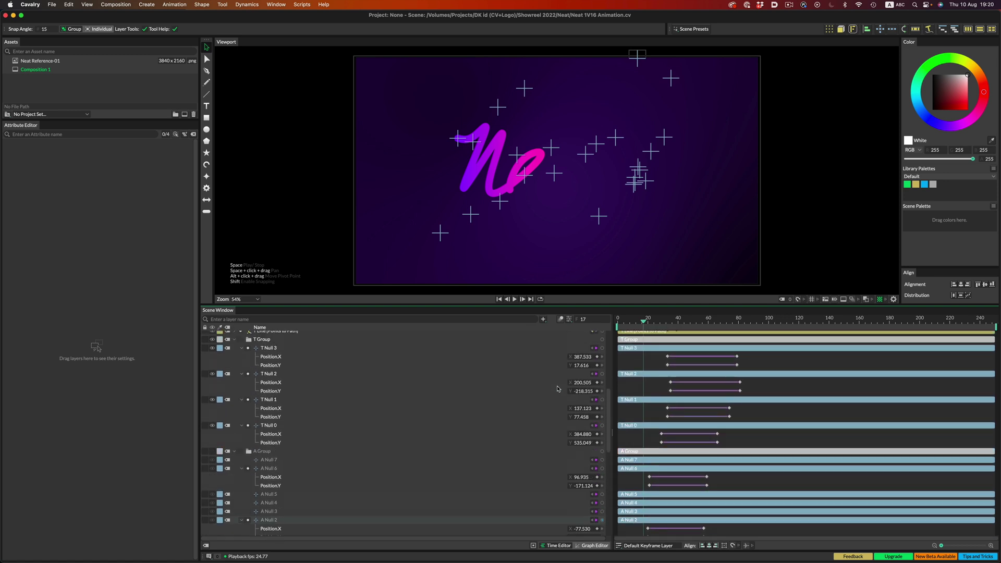
scroll(558, 389, down, 15)
- Replay the complete "Neat!" write-on from frame 0, stop it, and scrub through the opening frames to check the springing nulls
click(607, 322)
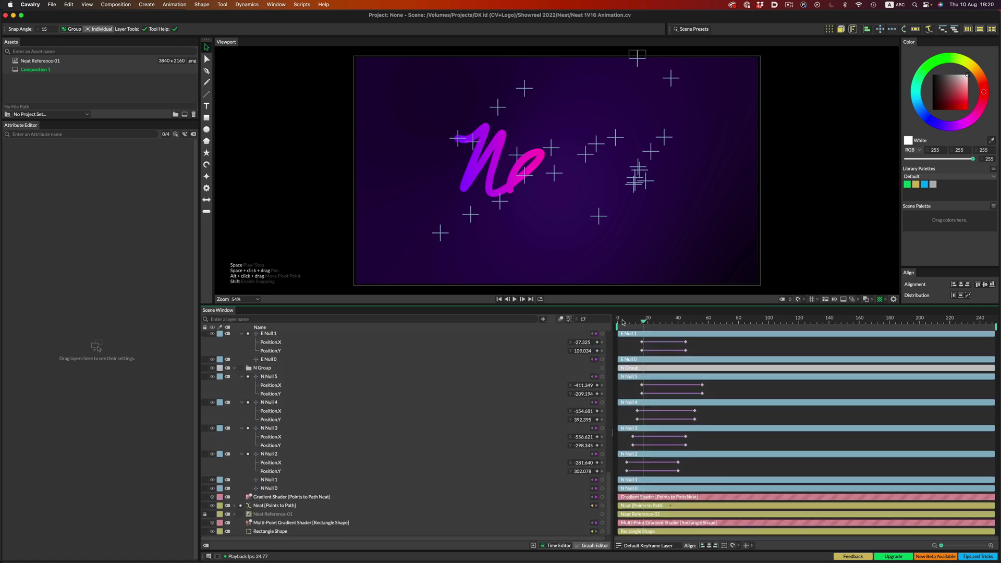
key(space)
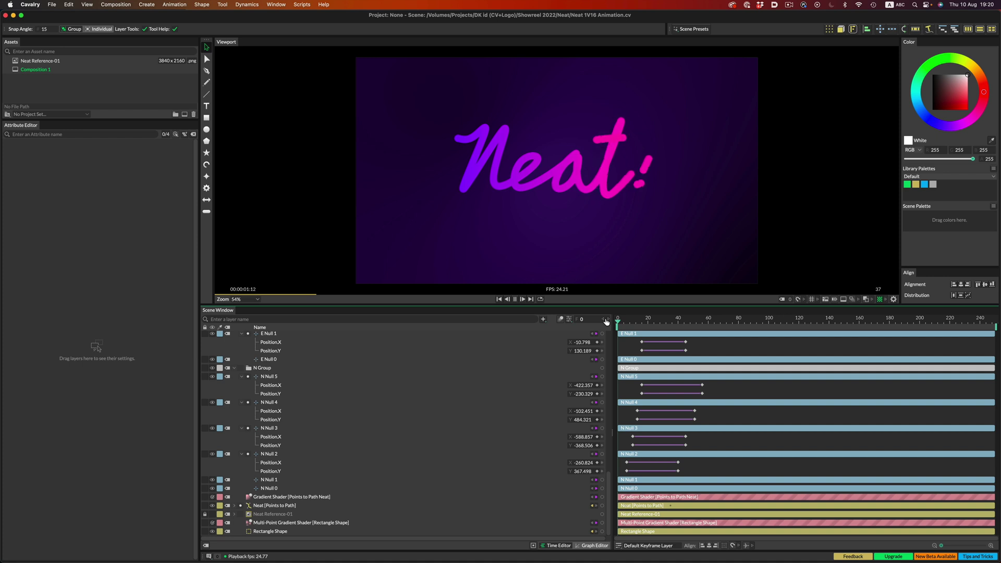
key(space)
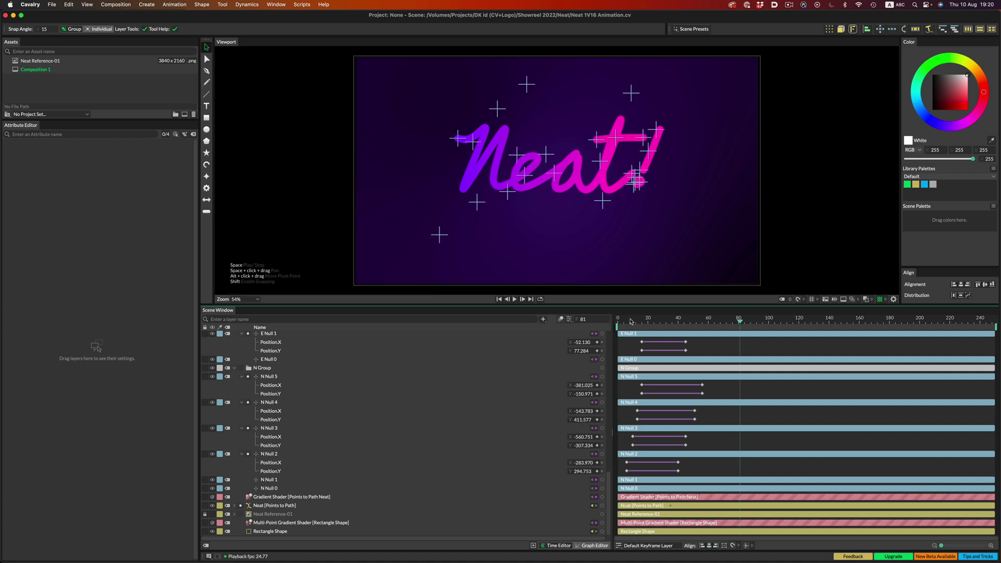
click(621, 321)
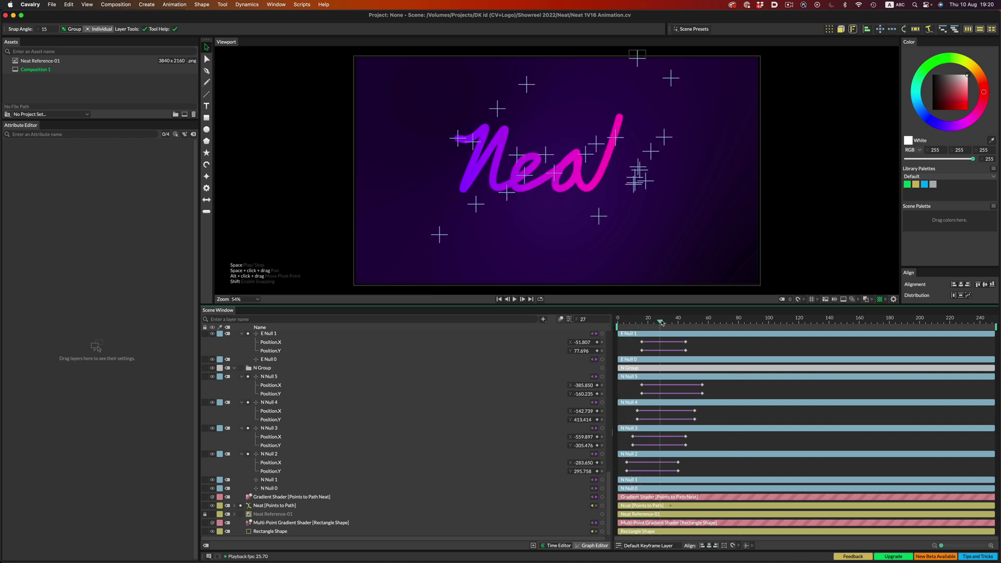